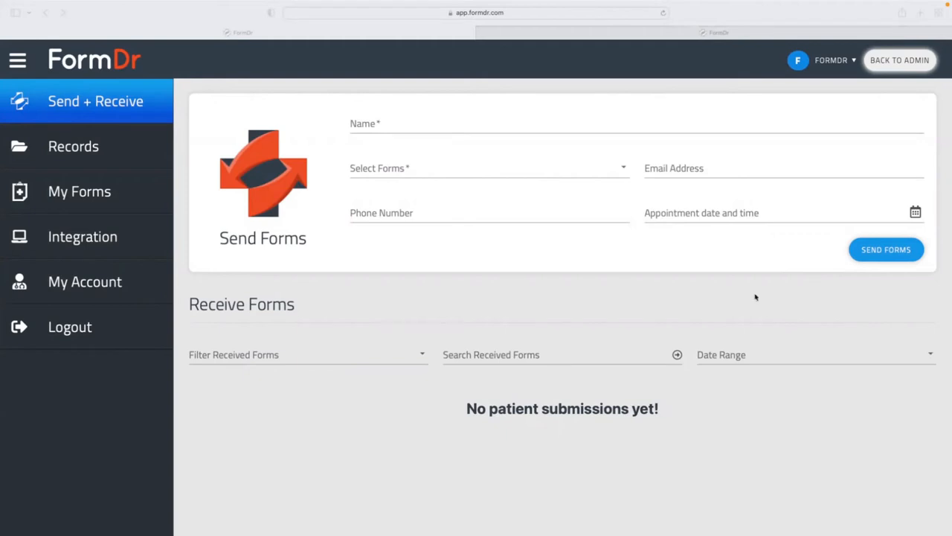
Open Account Settings on the Account tab, showing admin details and four email subscription alerts.
click(132, 288)
click(119, 287)
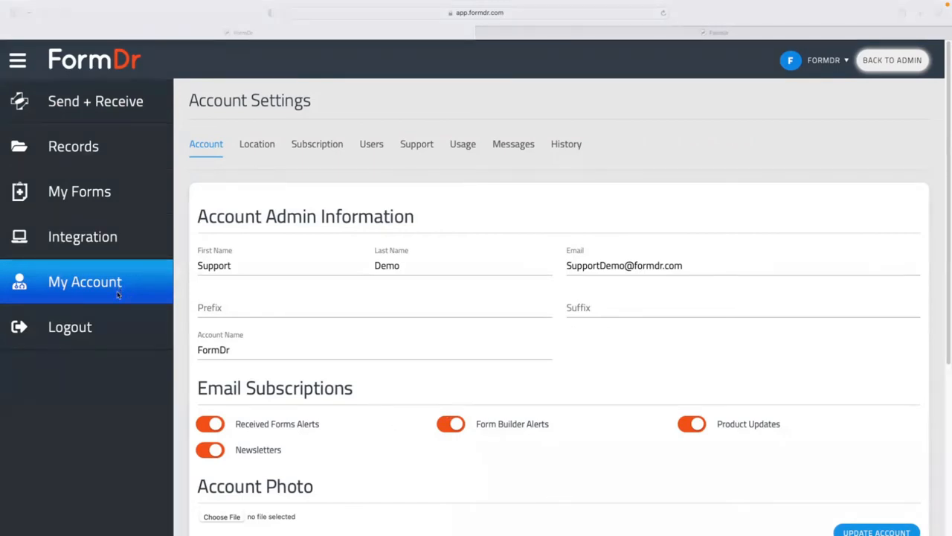
Step through the First Name, Last Name, Email and Account Name fields without changing them.
click(84, 286)
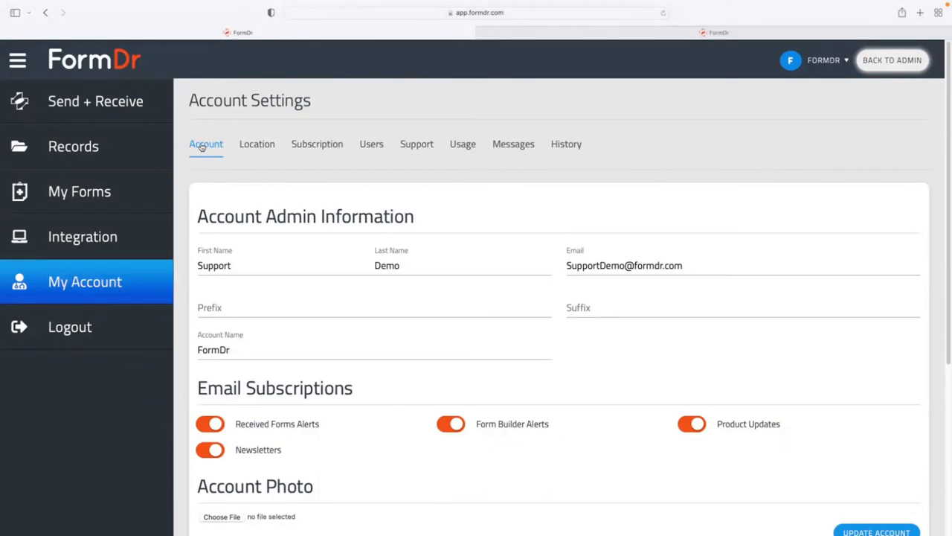
click(251, 257)
click(434, 268)
triple_click(607, 266)
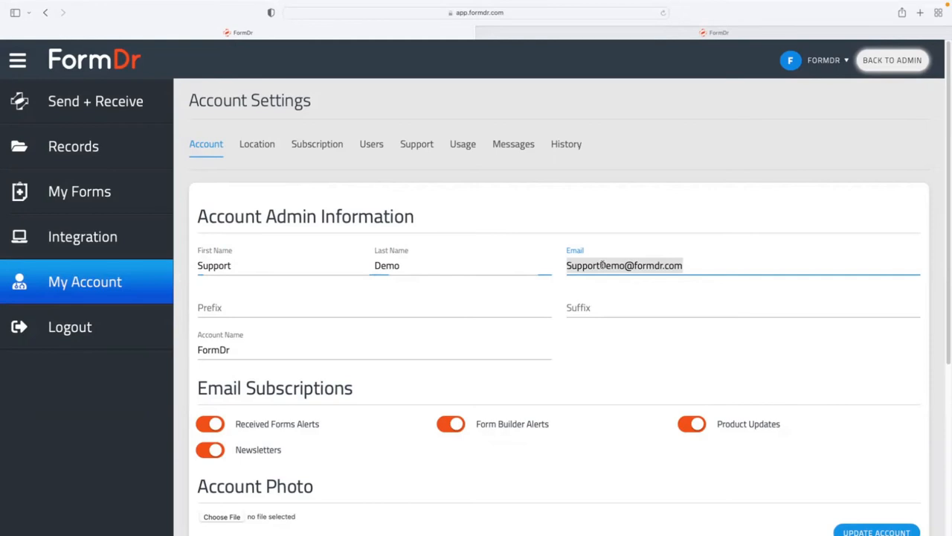
click(246, 348)
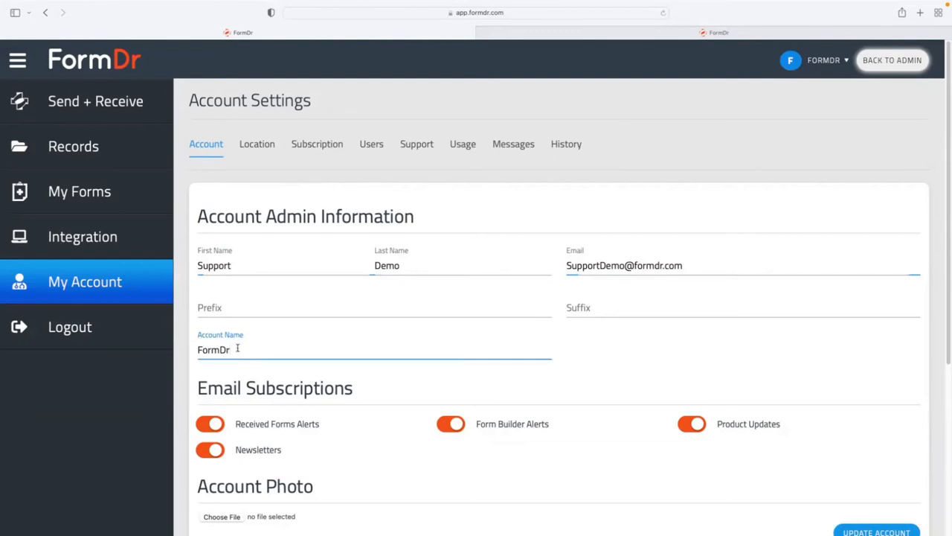
Save the admin information unchanged with Update Account and go to the Location tab.
scroll(242, 346, down, 2)
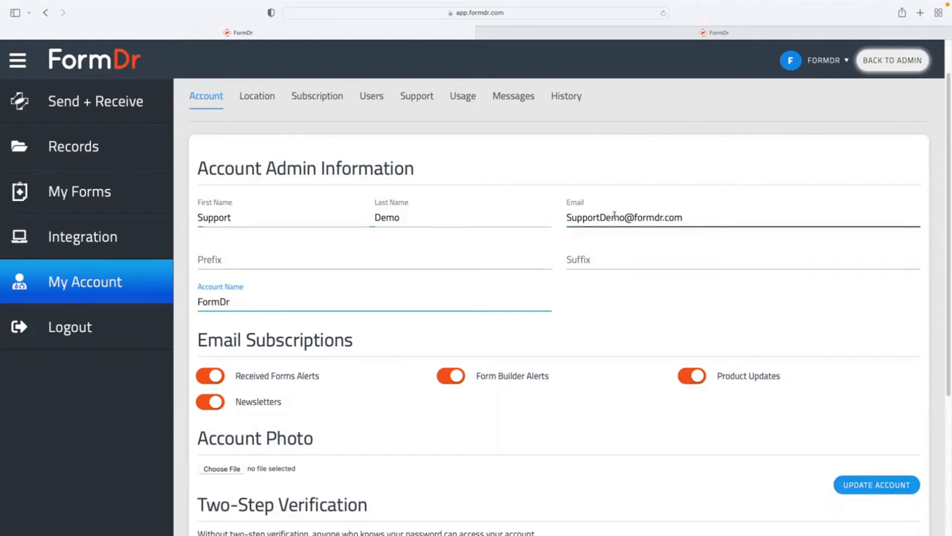
click(861, 484)
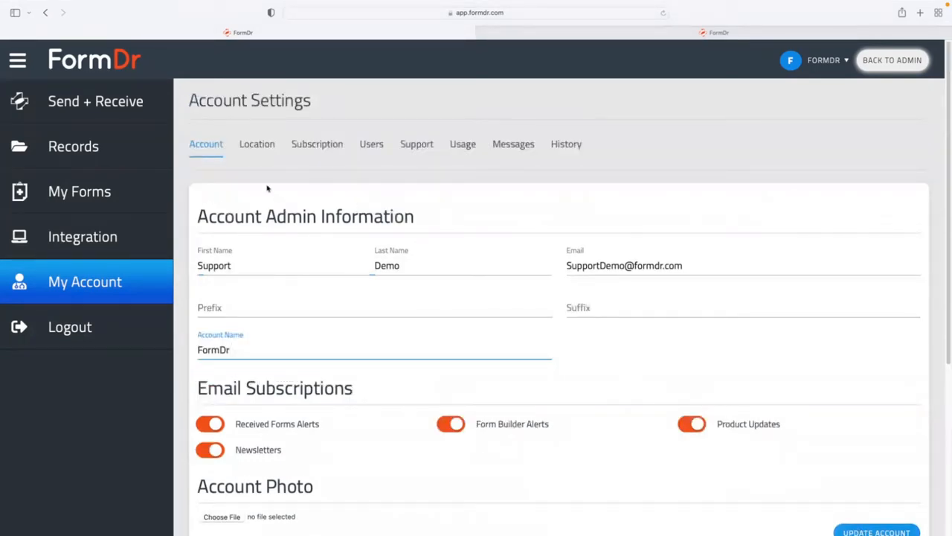
click(261, 146)
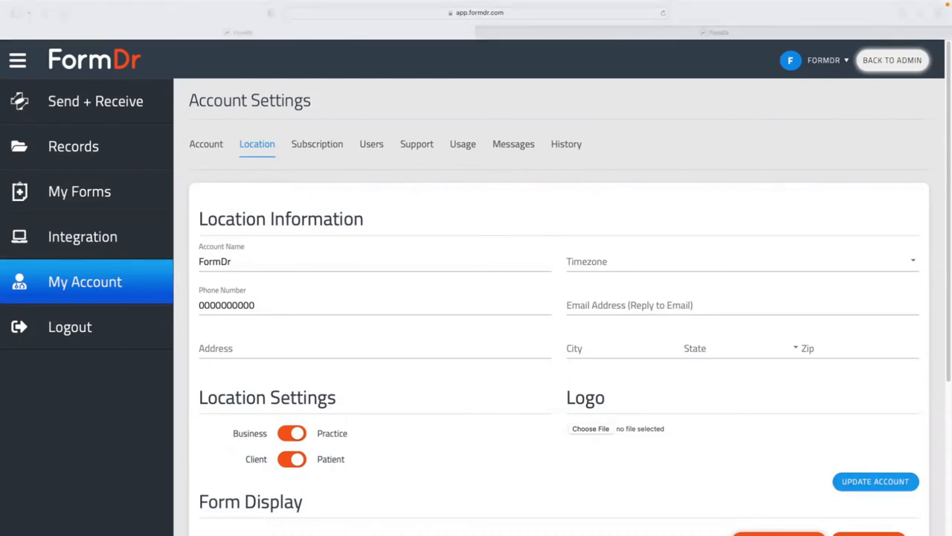
Review the location's Account Name, Phone Number and reply-to Email fields, then show the Users list.
click(261, 265)
click(264, 299)
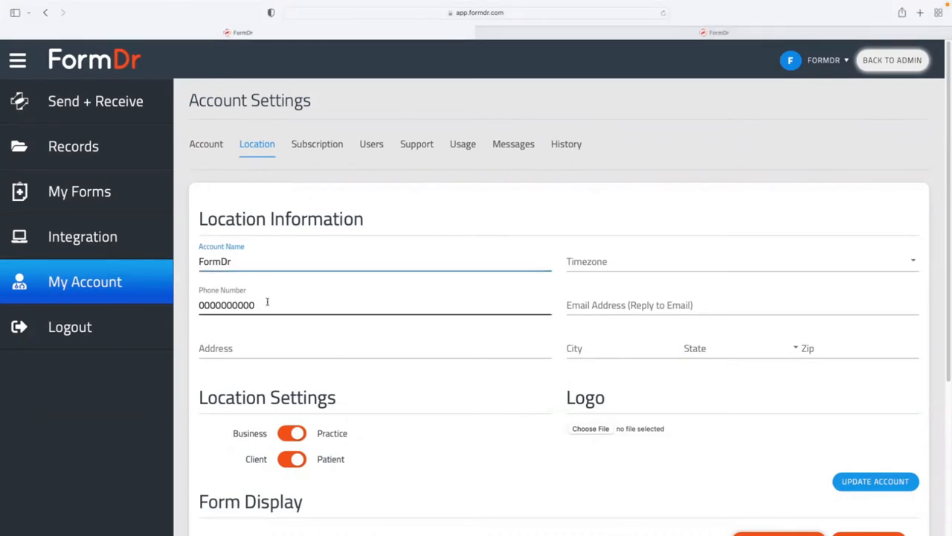
click(660, 303)
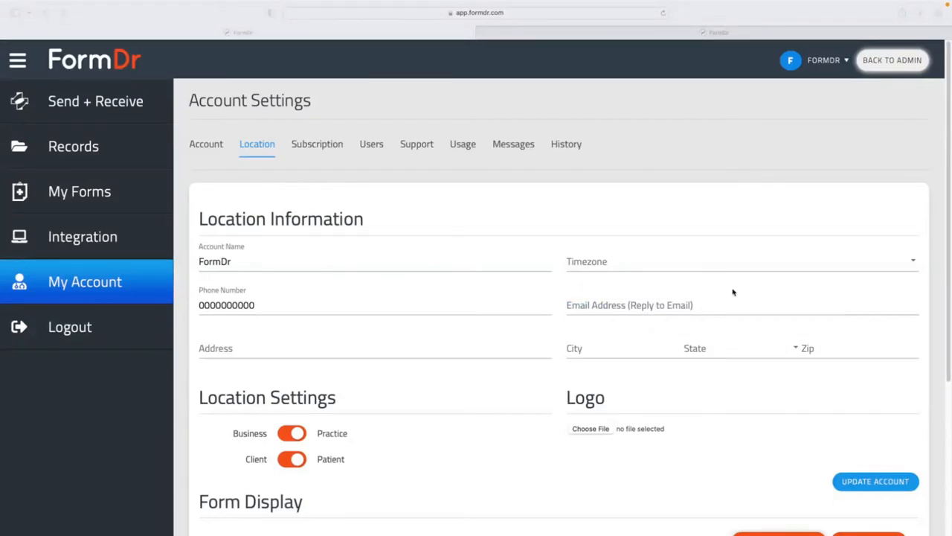
click(350, 256)
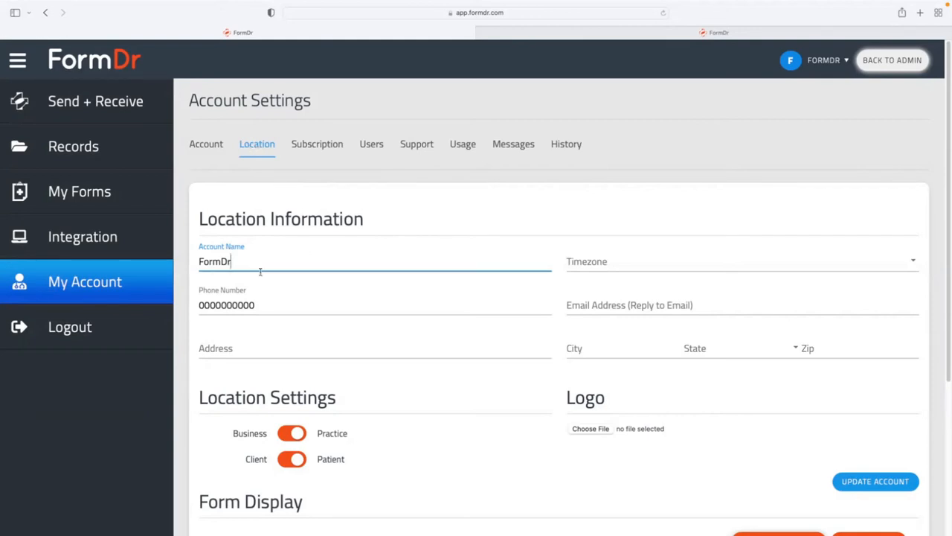
click(268, 304)
click(638, 302)
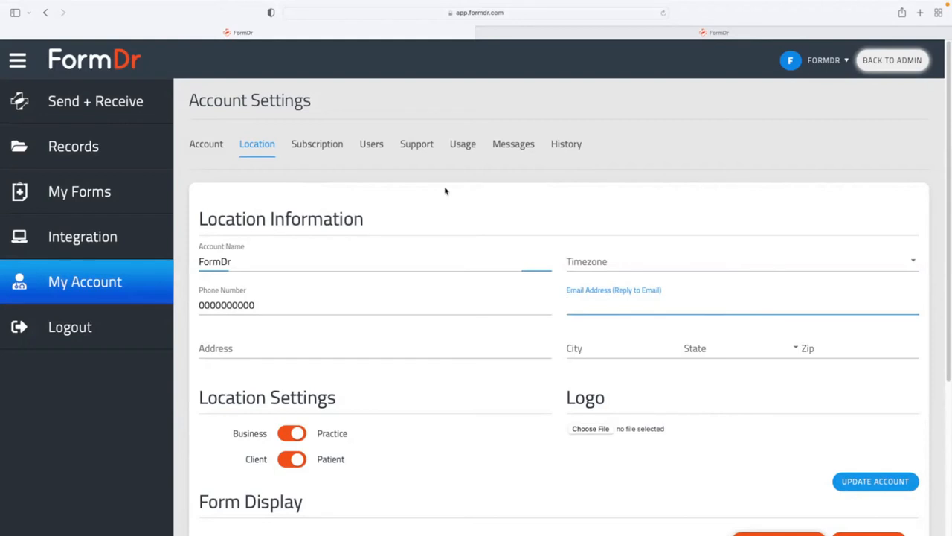
click(370, 148)
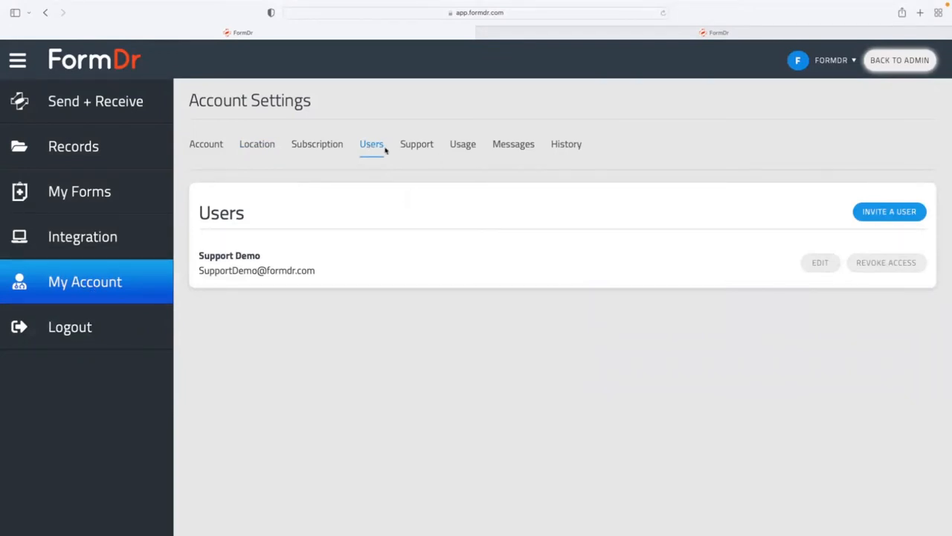
Open the Invite a User form and visit its first name, last name and email fields.
click(864, 216)
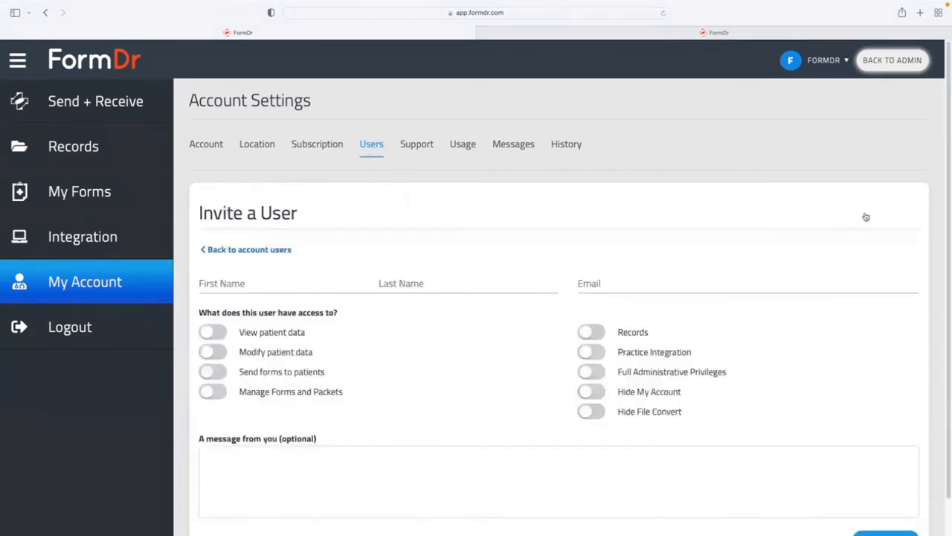
click(280, 282)
click(449, 289)
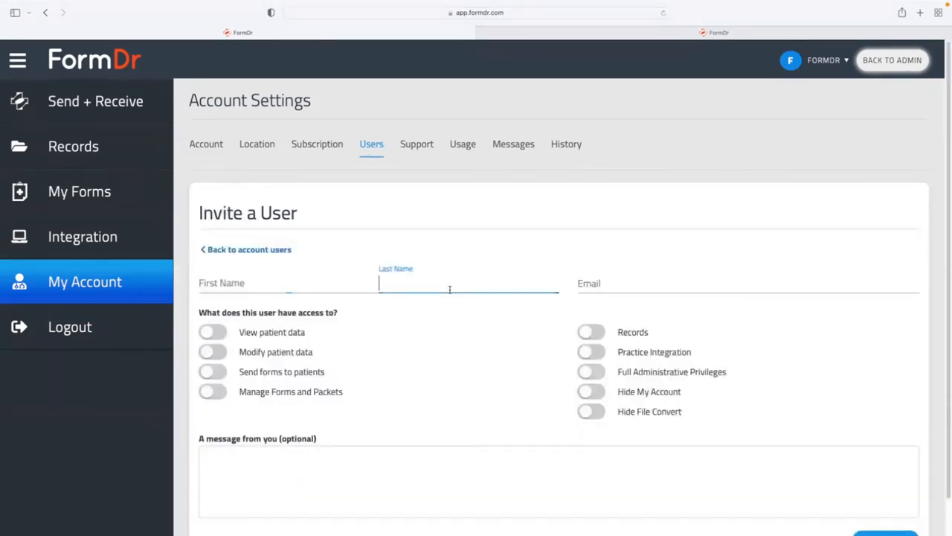
click(619, 285)
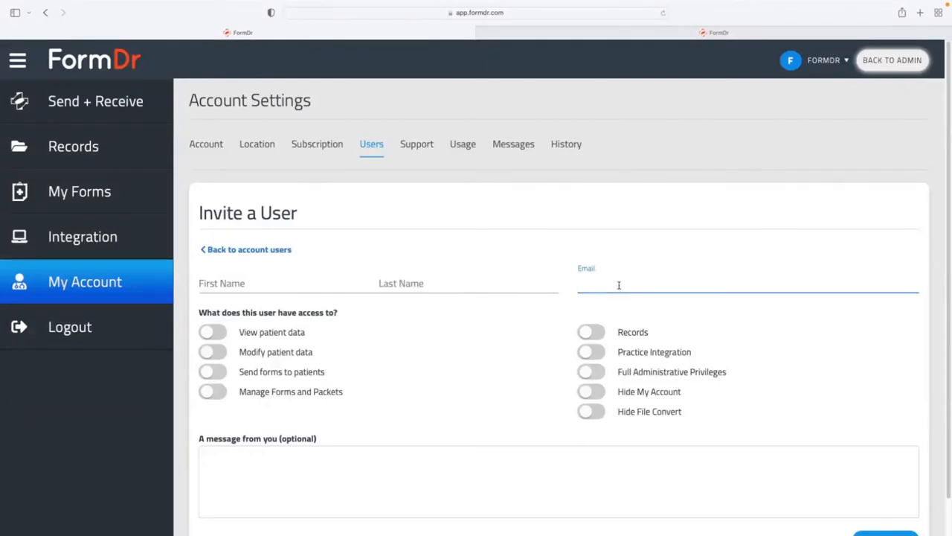
Switch on View patient data, Modify patient data, Send forms to patients and Records access.
click(209, 332)
click(209, 352)
click(209, 371)
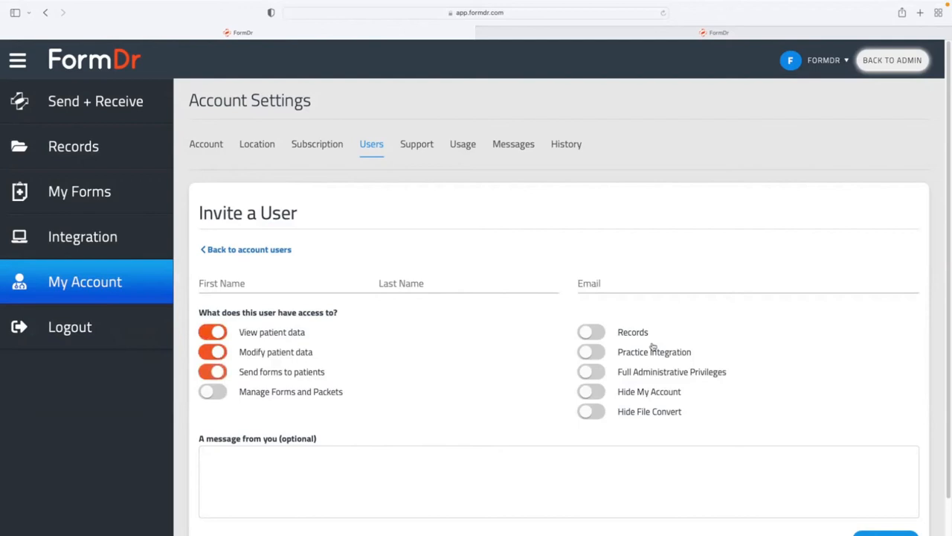
click(597, 335)
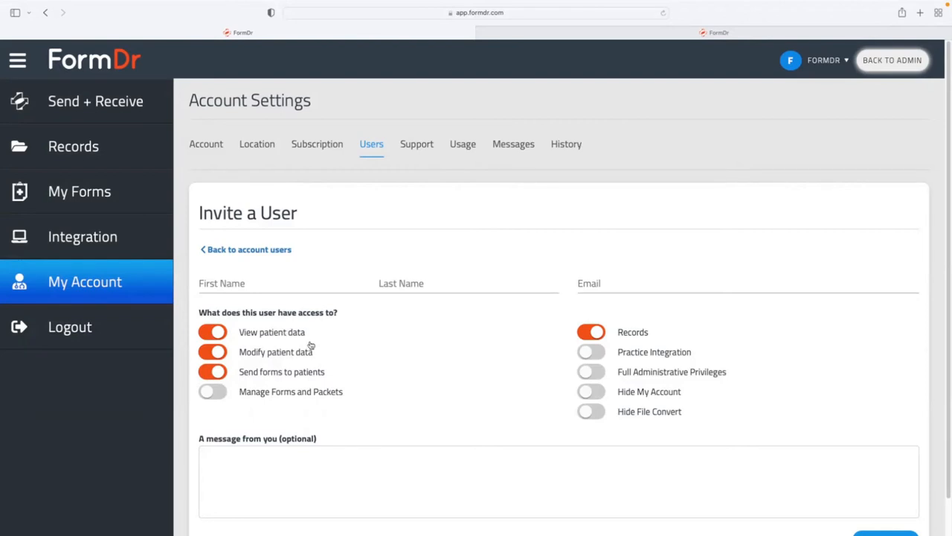
Turn on Manage Forms and Packets and Full Administrative Privileges, leaving Practice Integration switched off.
click(211, 394)
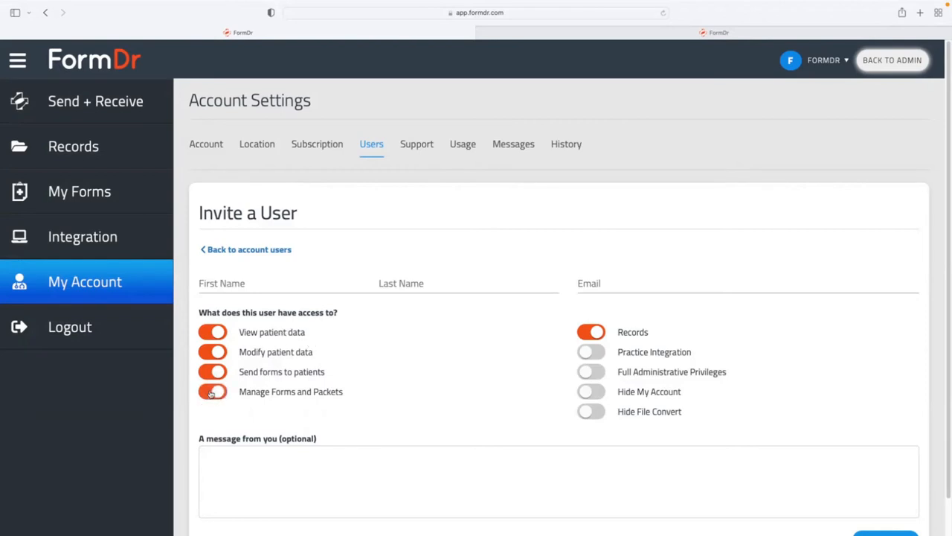
click(584, 373)
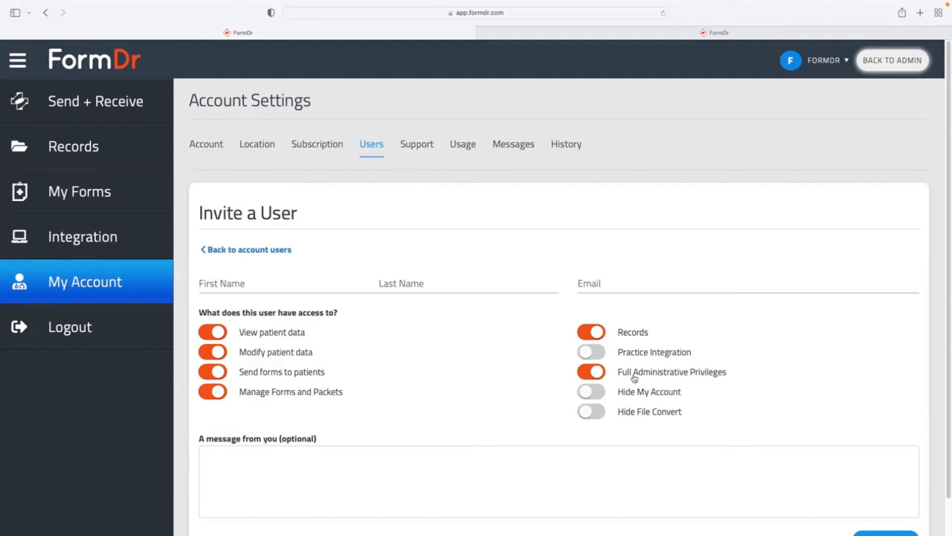
scroll(633, 378, down, 1)
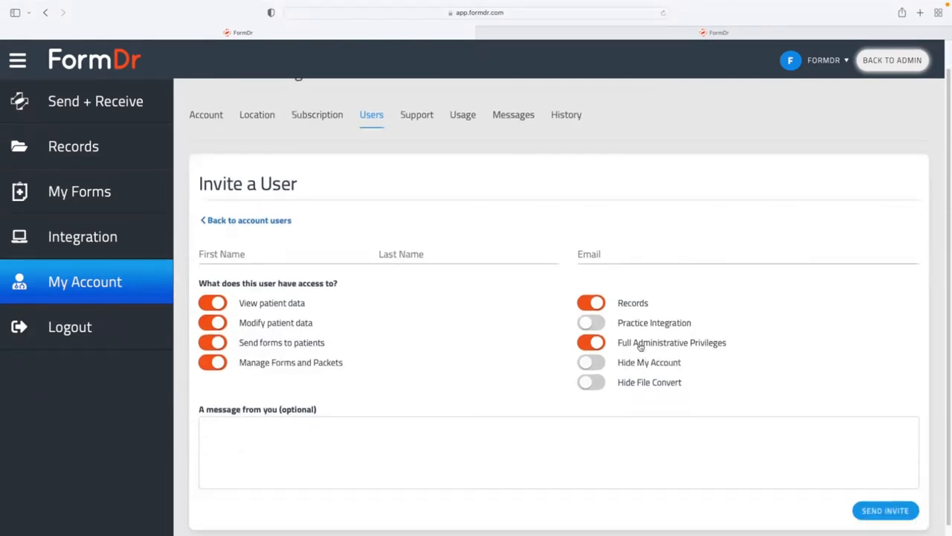
click(595, 326)
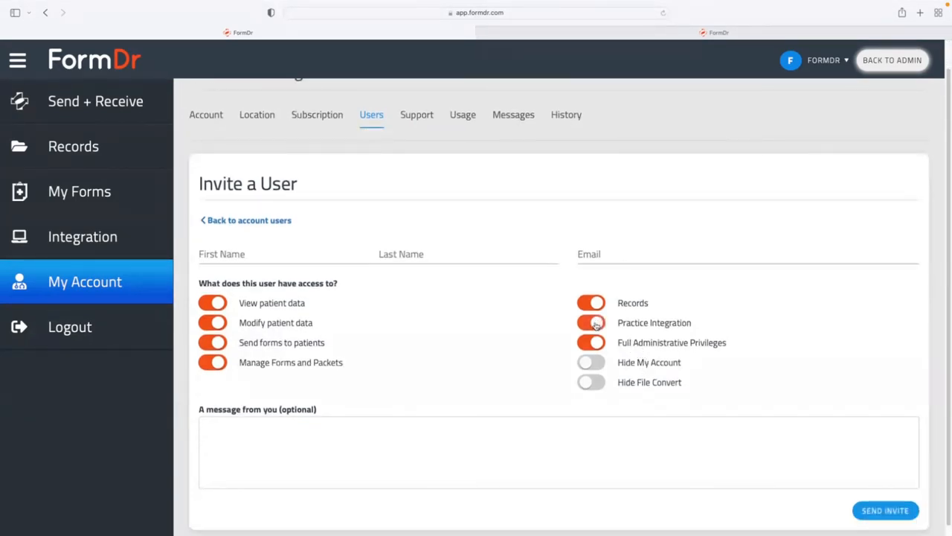
click(595, 325)
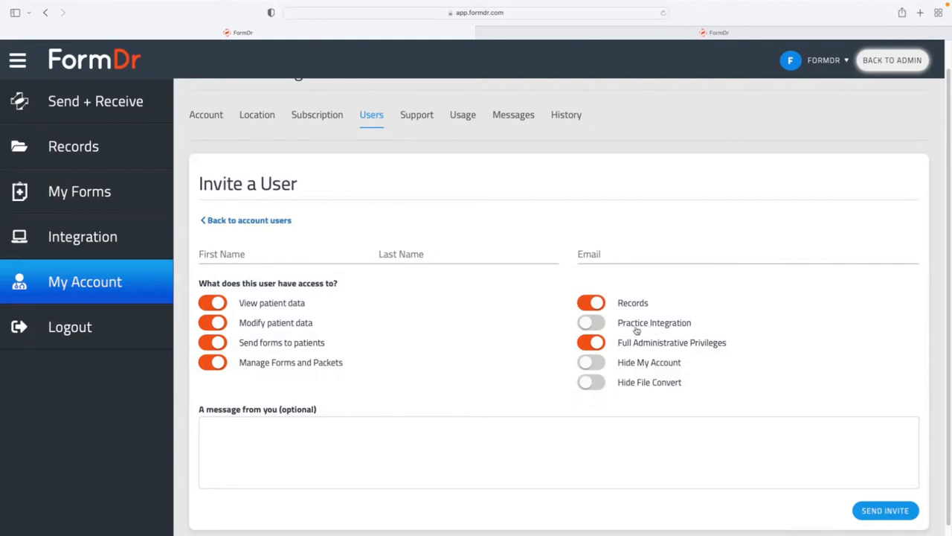
scroll(637, 331, down, 1)
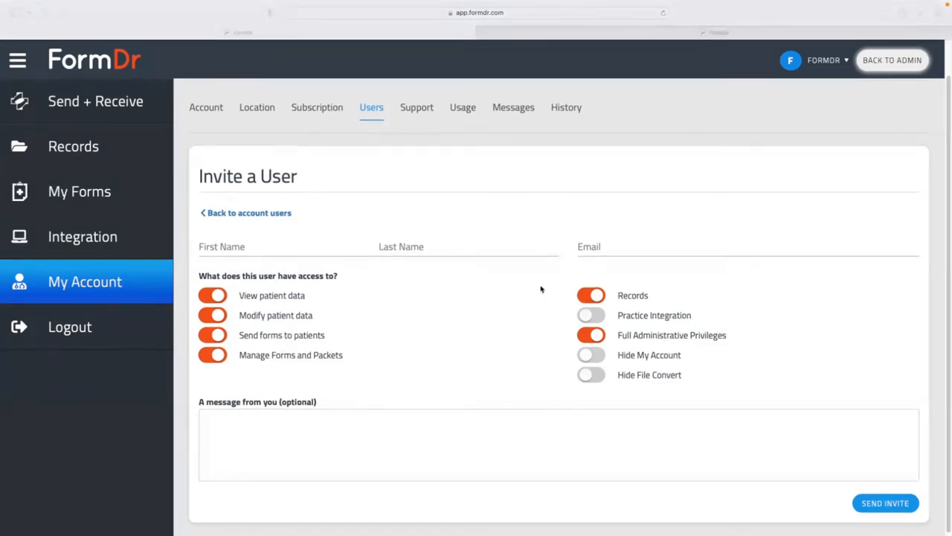
scroll(540, 289, up, 1)
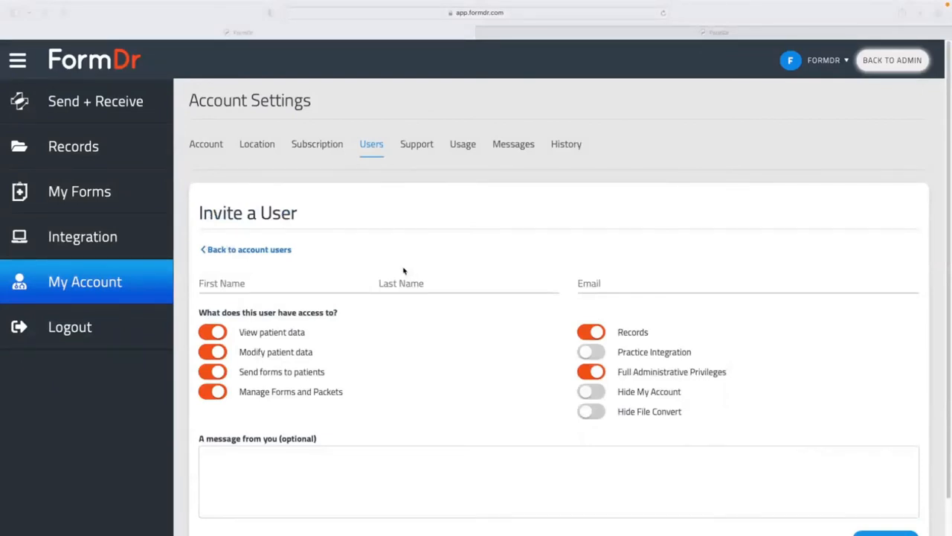
Abandon the invite, revisit the Account Admin Information, and bring up the Location tab.
click(108, 286)
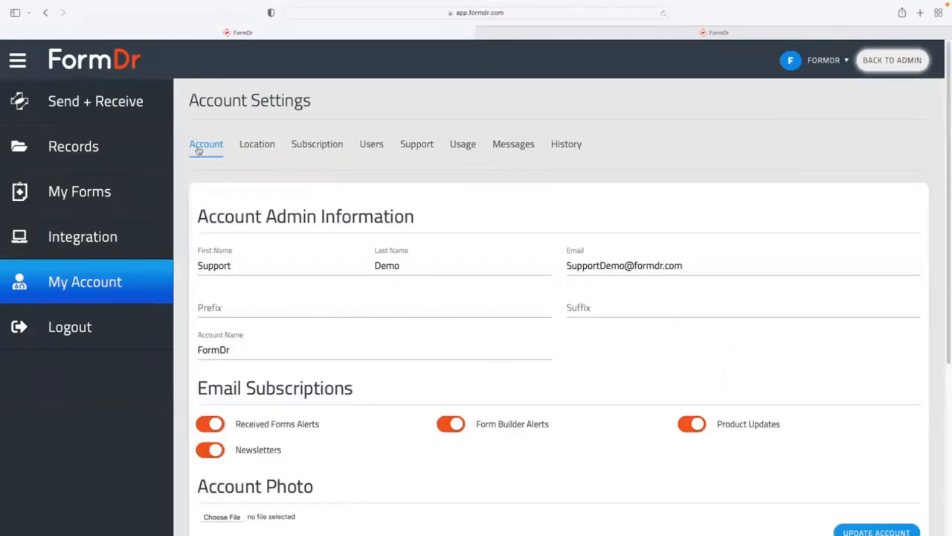
drag(199, 215, 436, 218)
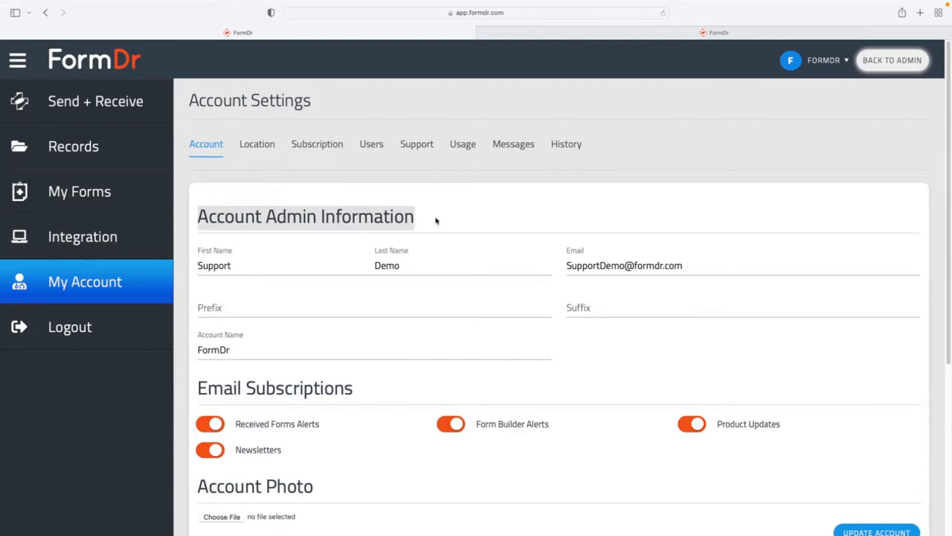
click(257, 147)
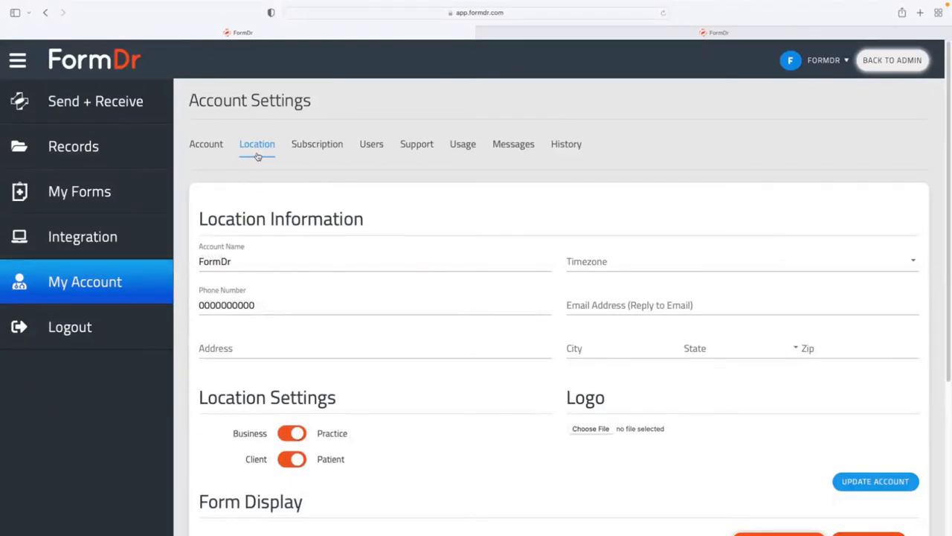
Check the location's Account Name, Phone Number and Email fields, then show the Users list.
click(270, 267)
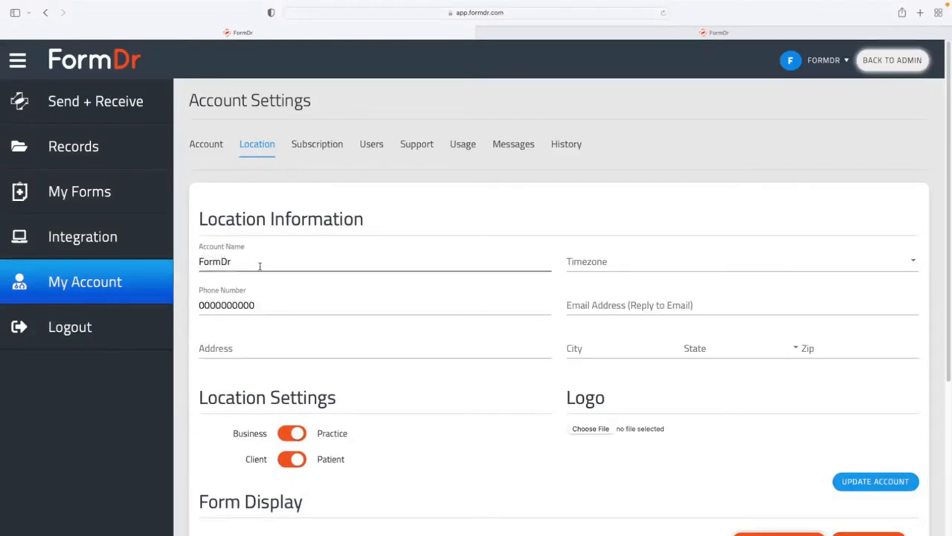
click(257, 299)
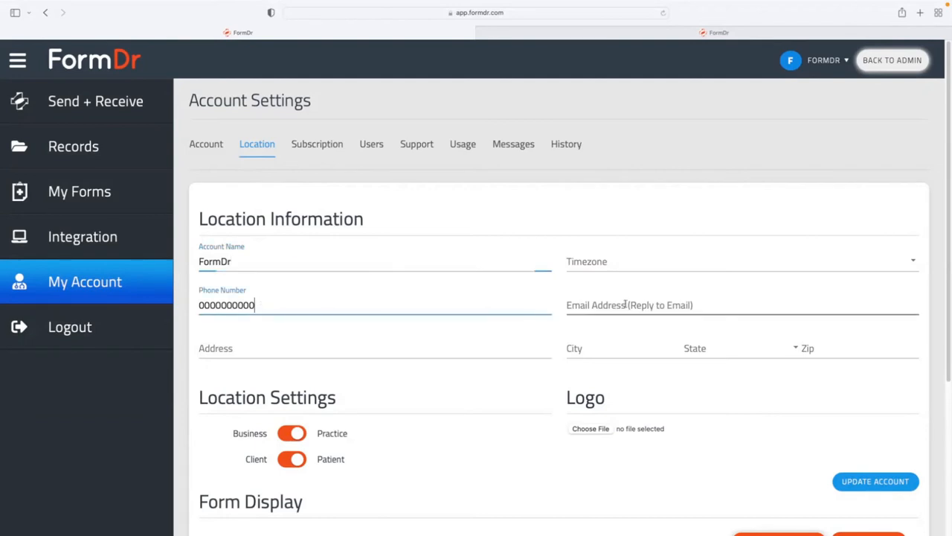
click(623, 301)
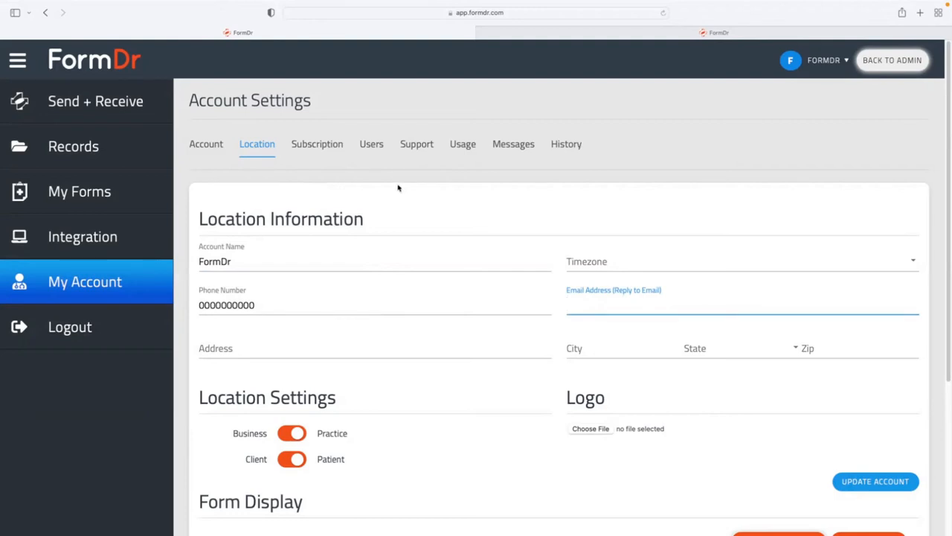
click(372, 147)
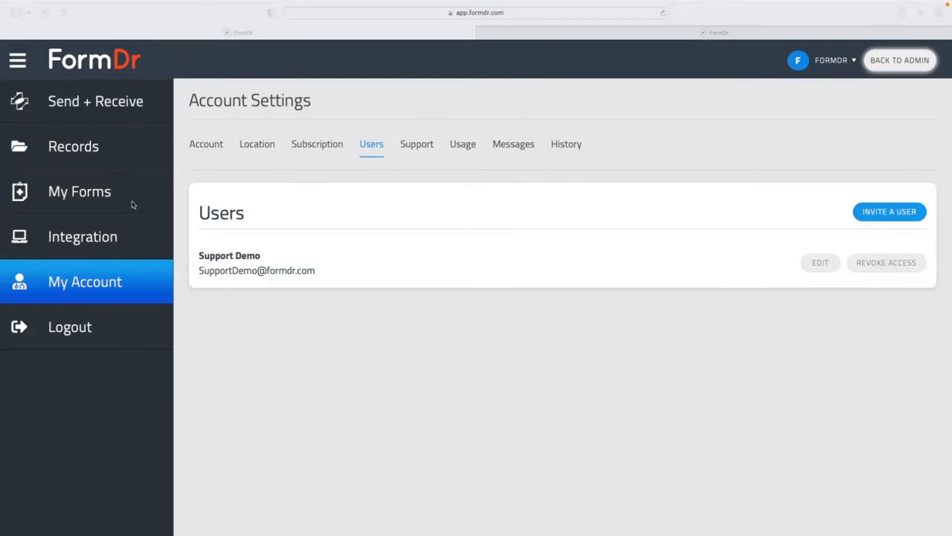
Go to My Forms to see the Sample Form Packet with its 3 forms.
click(98, 197)
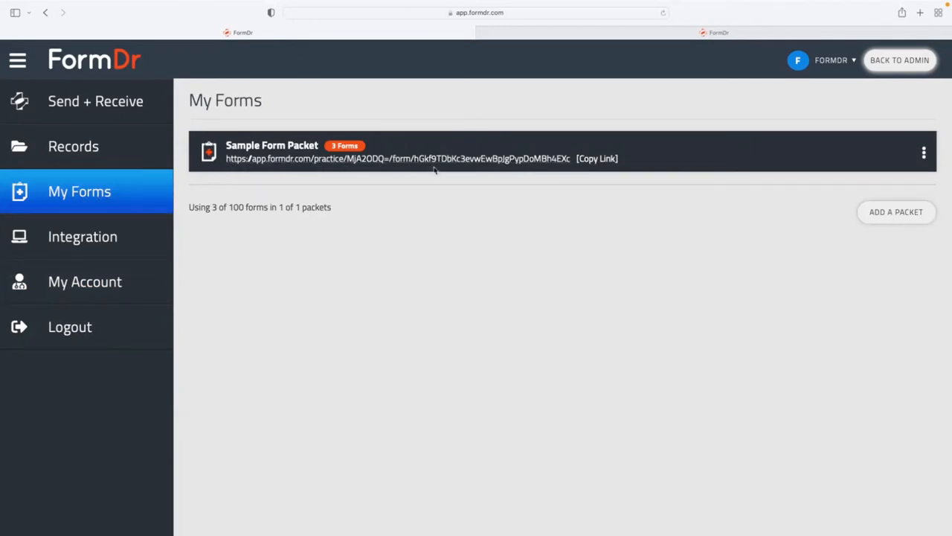
click(599, 34)
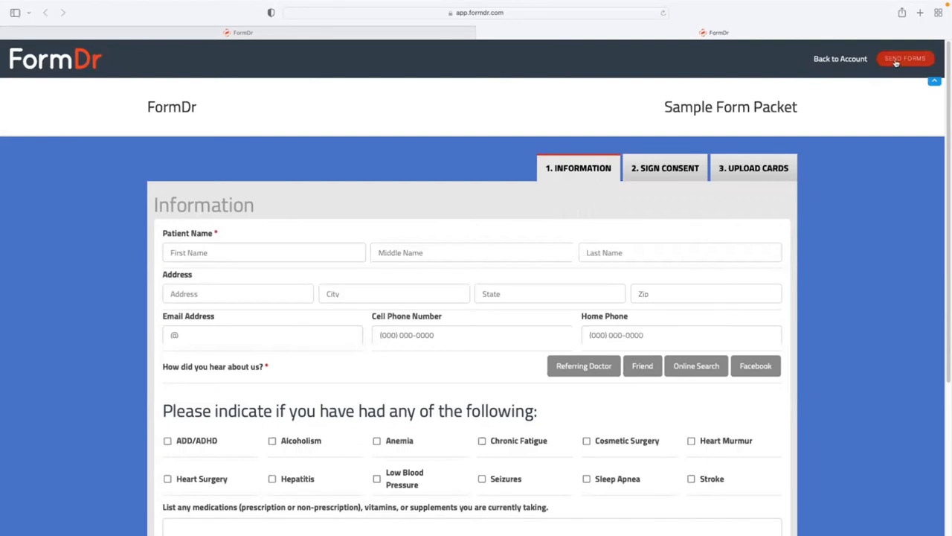
scroll(648, 49, down, 1)
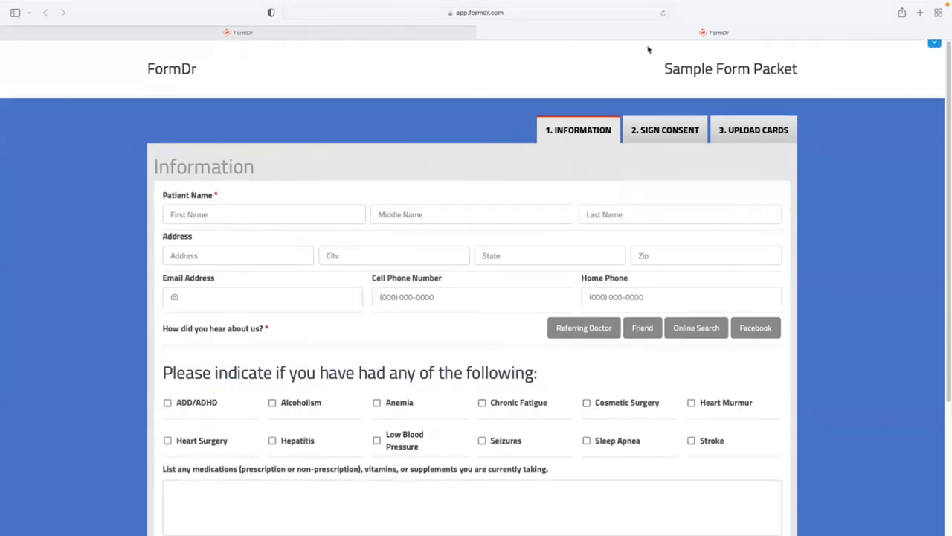
drag(190, 66, 148, 66)
drag(799, 68, 664, 67)
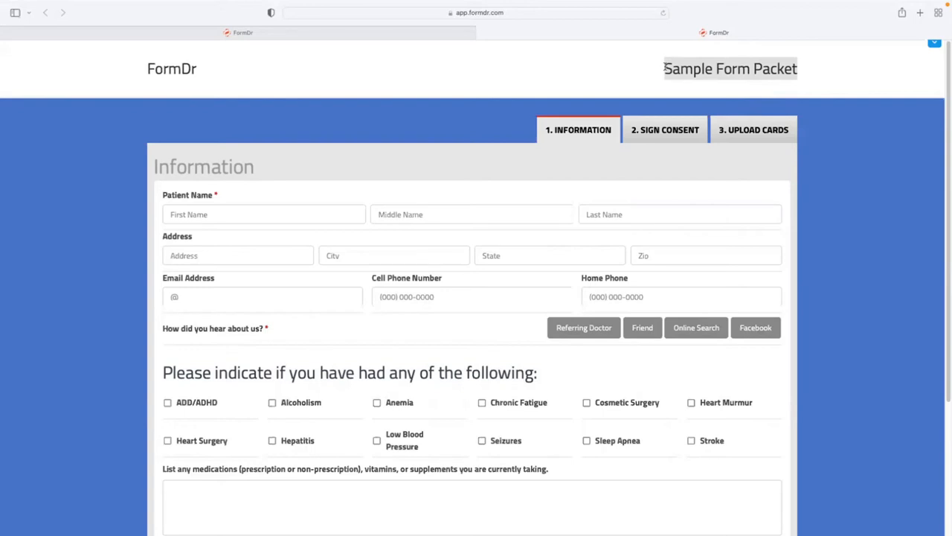
click(601, 164)
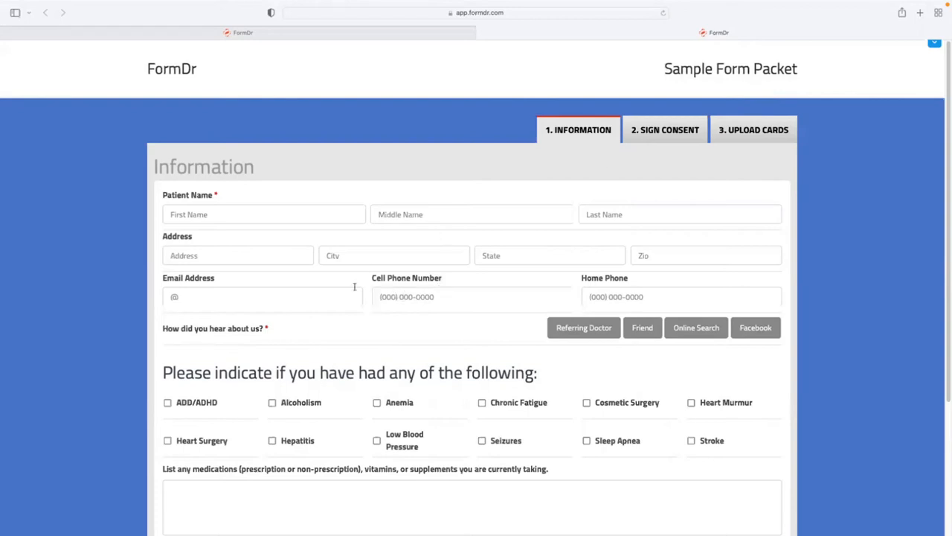
click(299, 334)
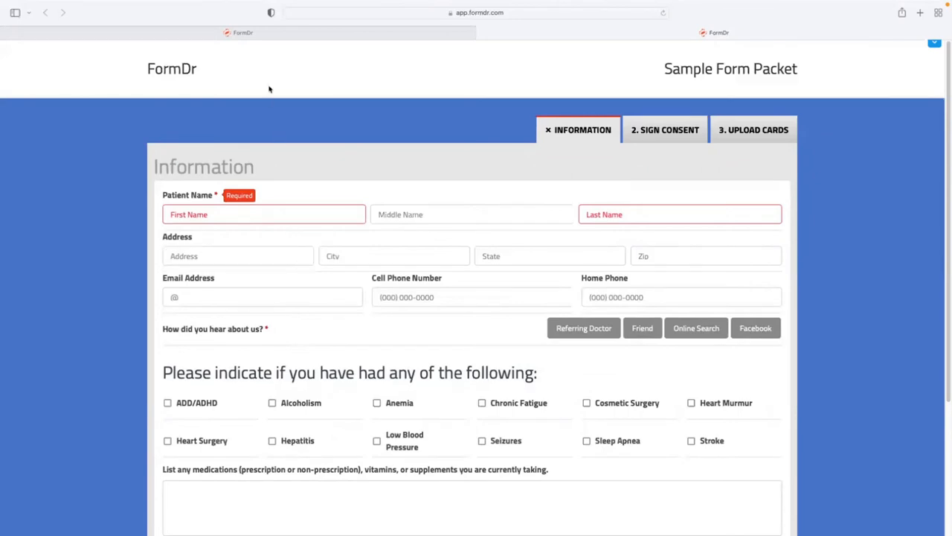
click(276, 37)
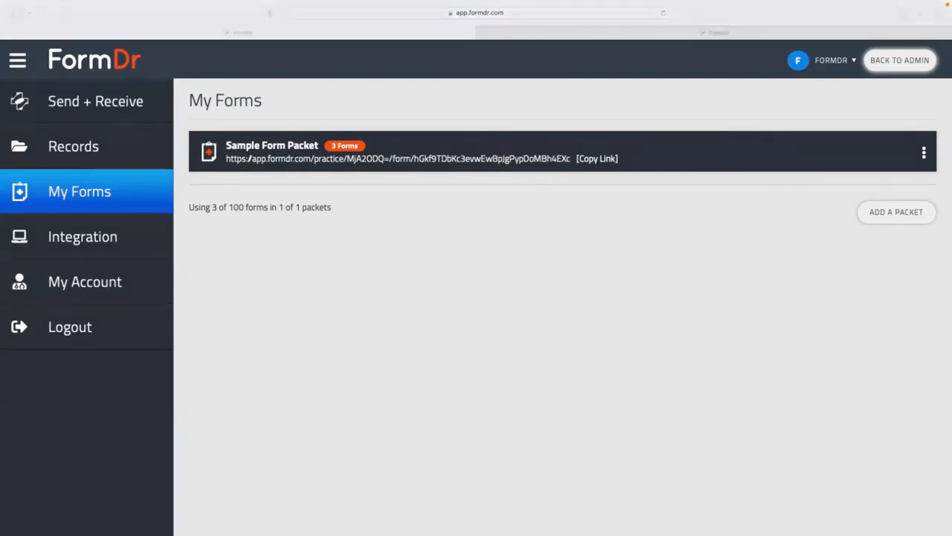
Choose Edit Forms for the Sample Form Packet to reach the Add step with its three forms.
click(924, 153)
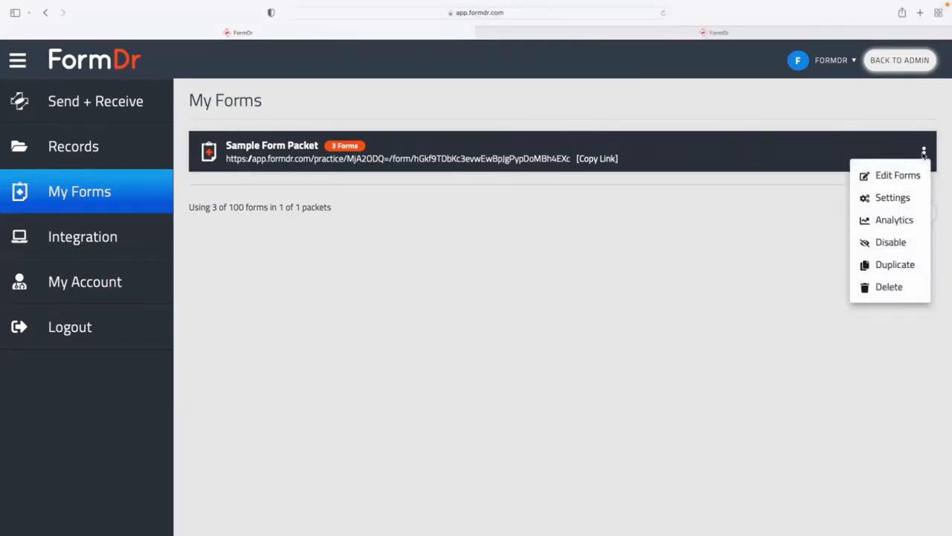
click(891, 177)
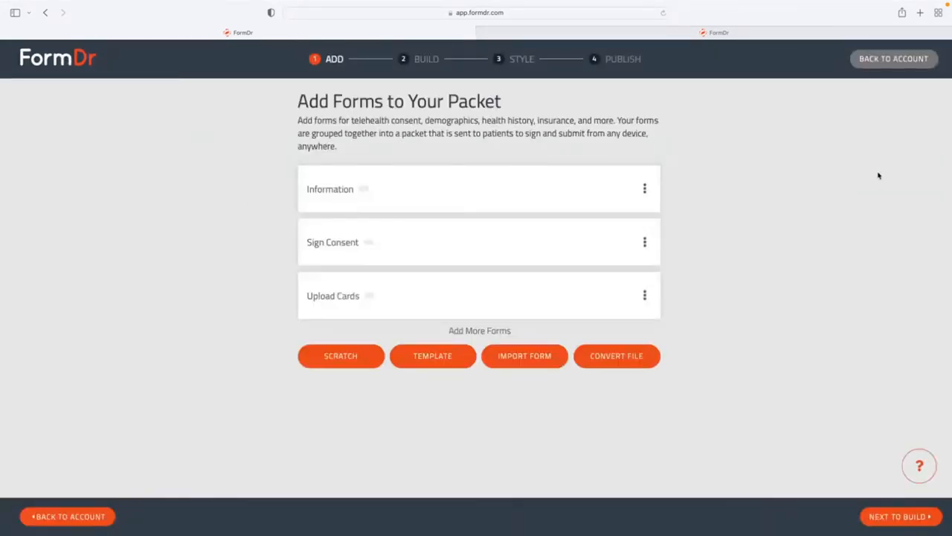
drag(653, 59, 313, 59)
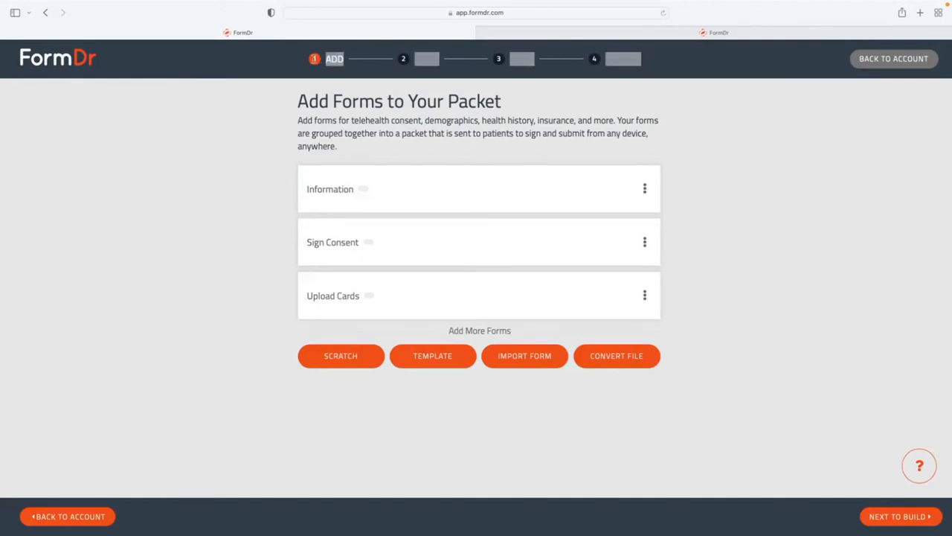
drag(515, 112, 300, 95)
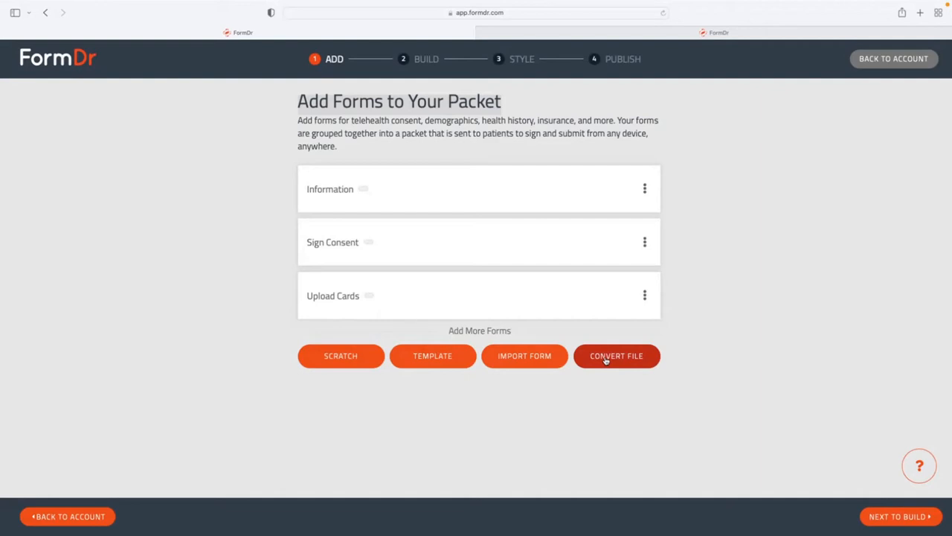
Advance to the Build step and scroll through the Information form's fields.
click(886, 519)
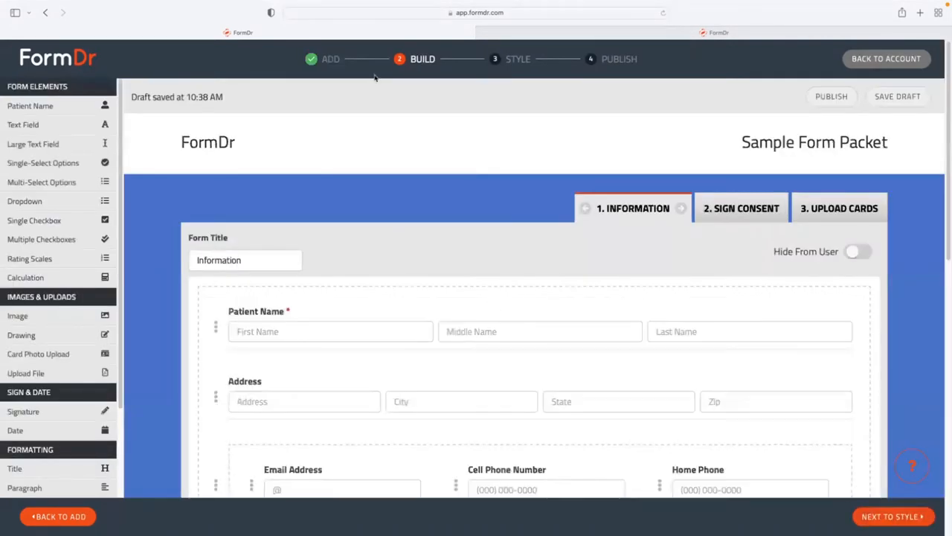
drag(436, 59, 408, 59)
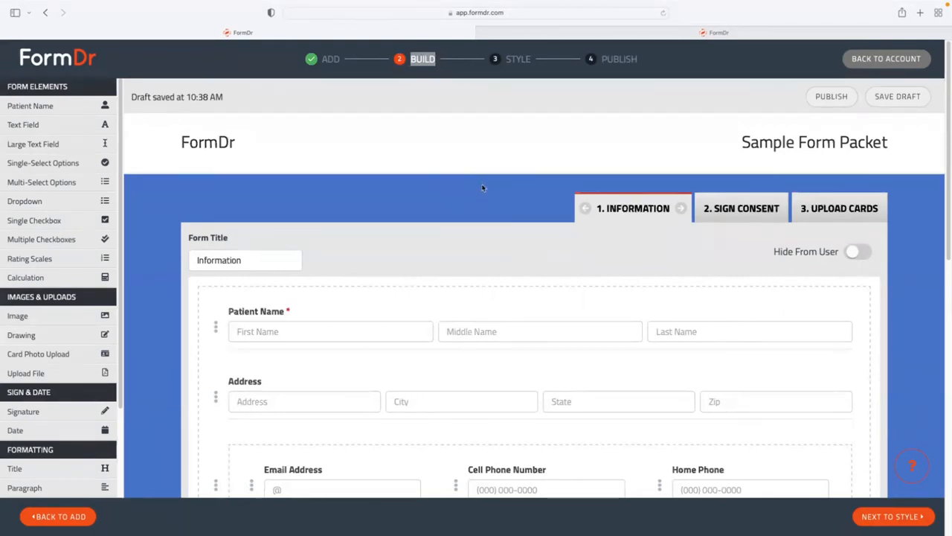
scroll(486, 192, down, 3)
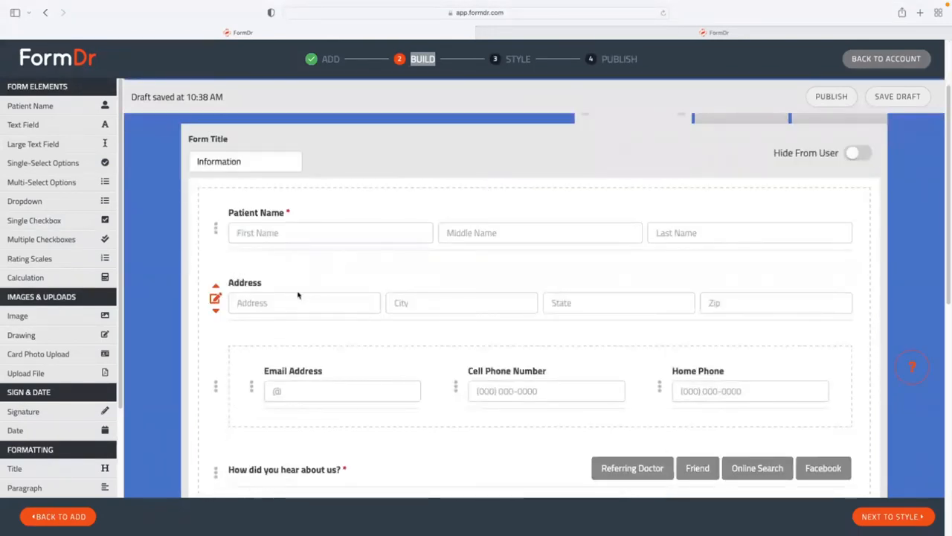
scroll(298, 295, down, 1)
scroll(297, 295, down, 3)
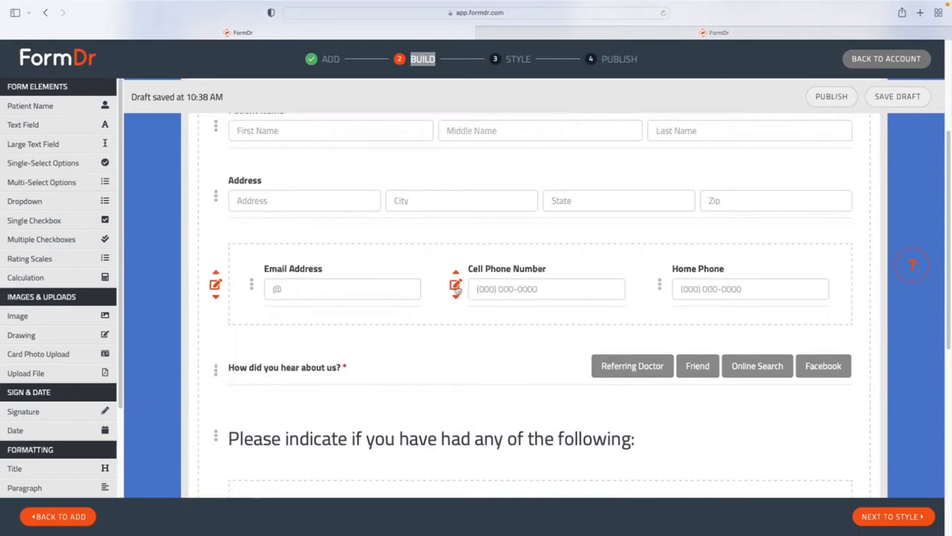
Make Cell Phone Number, between Email Address and Home Phone, a required field.
click(456, 288)
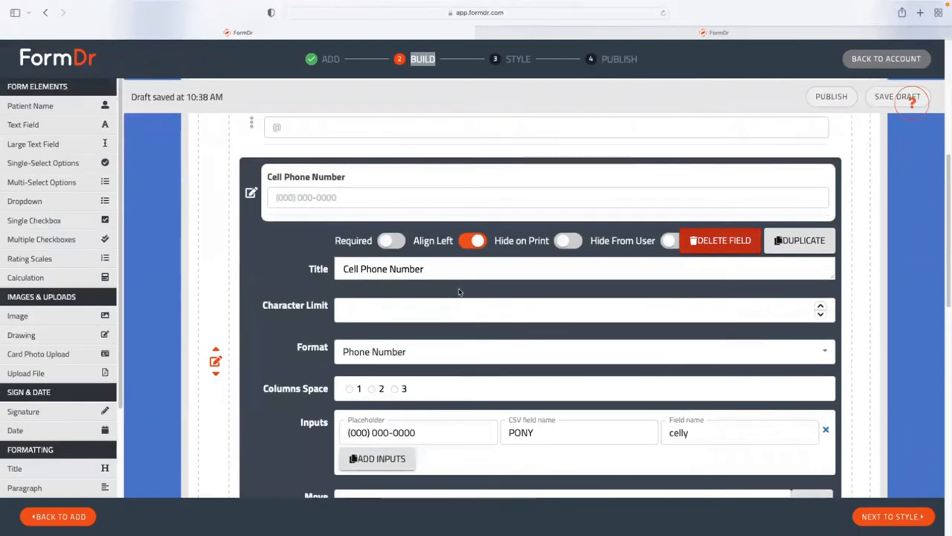
click(388, 243)
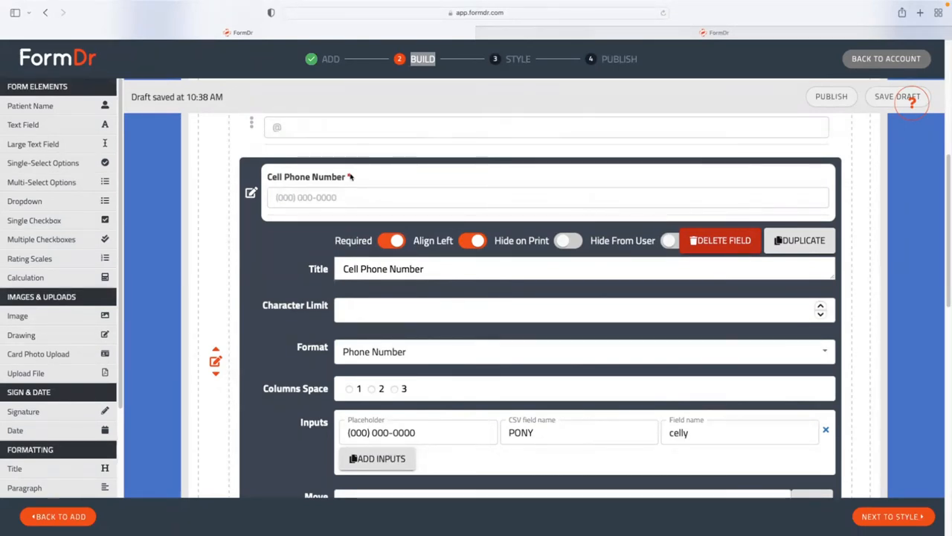
scroll(261, 216, down, 2)
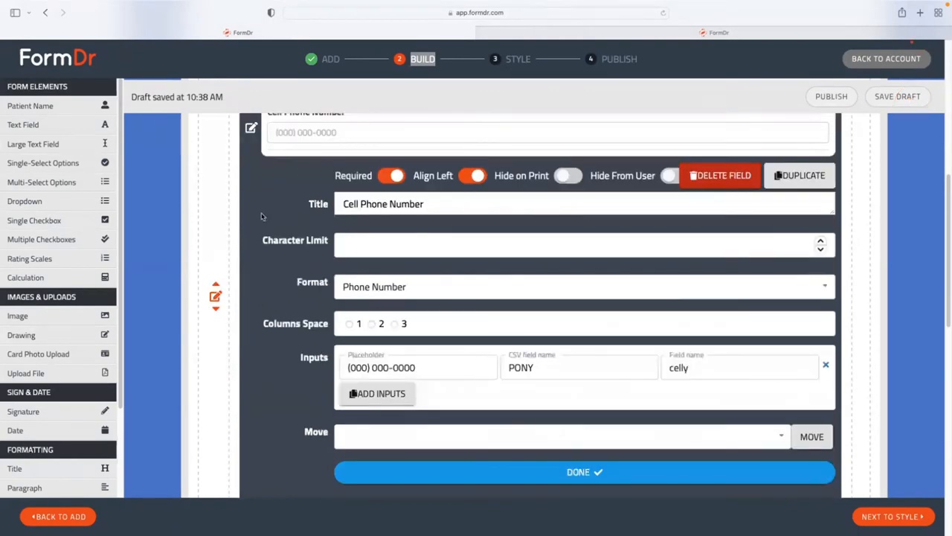
scroll(261, 216, down, 5)
click(384, 305)
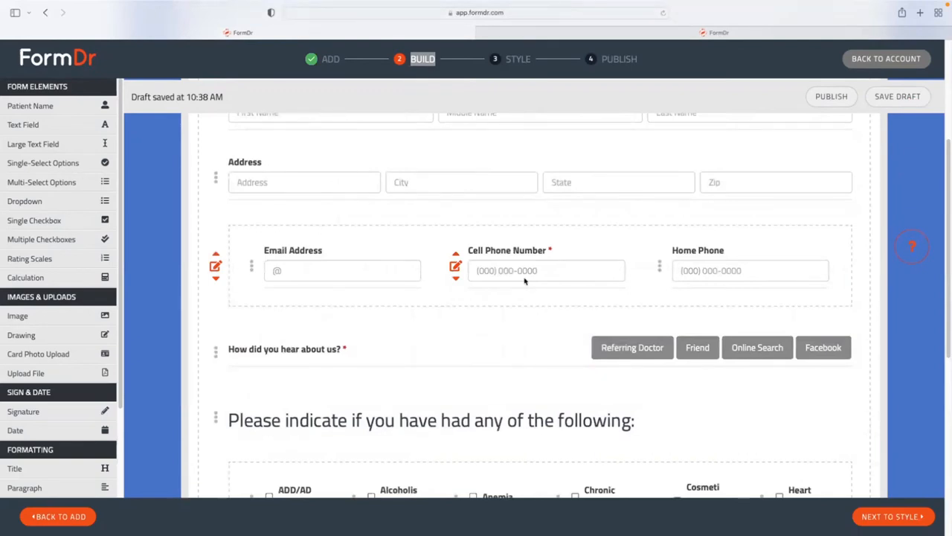
scroll(524, 281, down, 1)
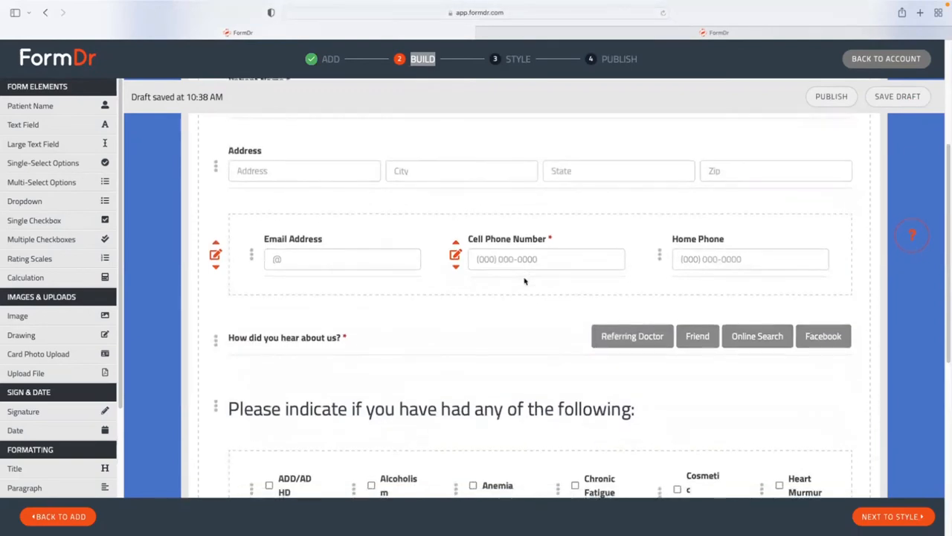
scroll(524, 280, down, 1)
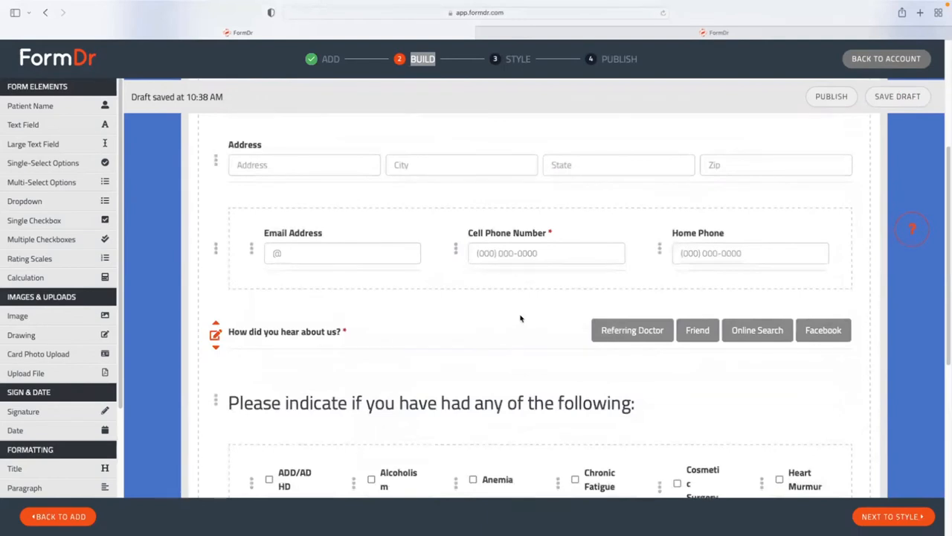
Turn off Required on the 'How did you hear about us?' question and return to the form's top.
click(215, 335)
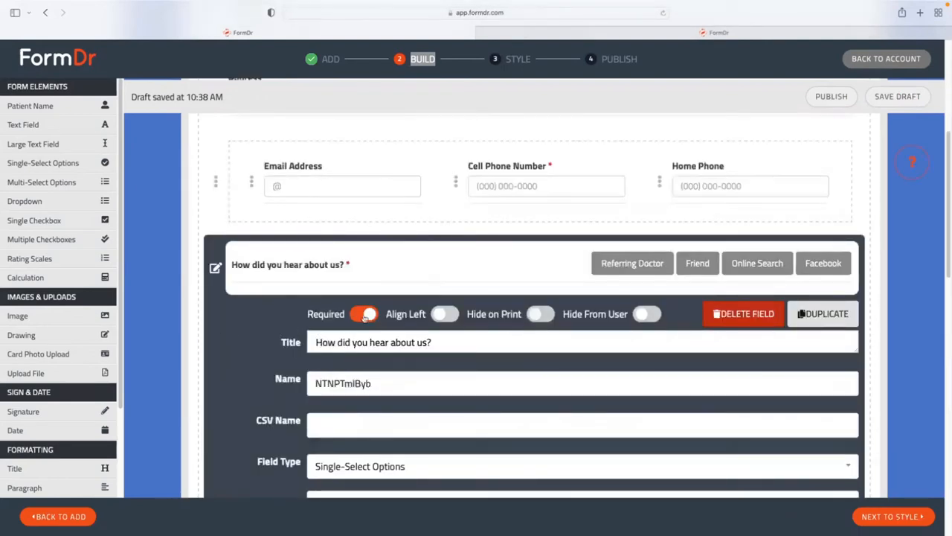
click(364, 314)
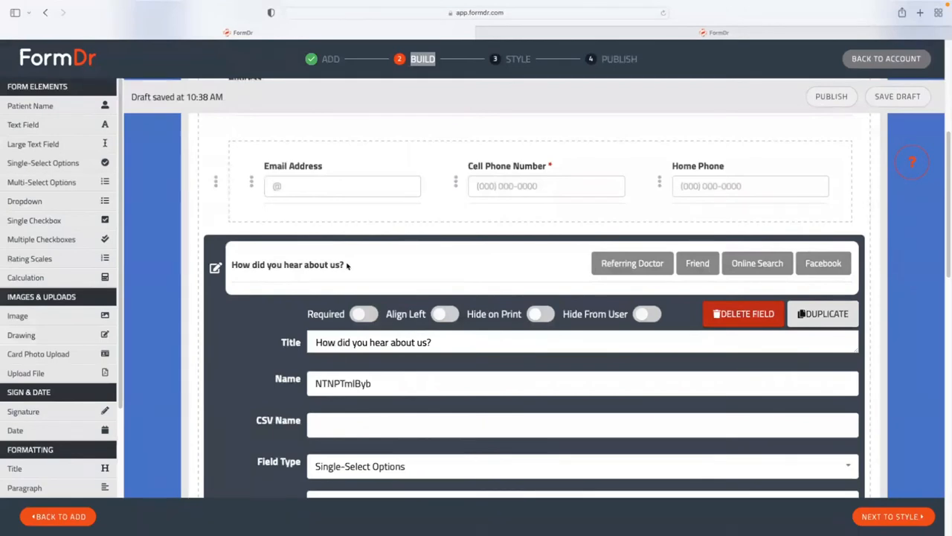
scroll(214, 276, down, 4)
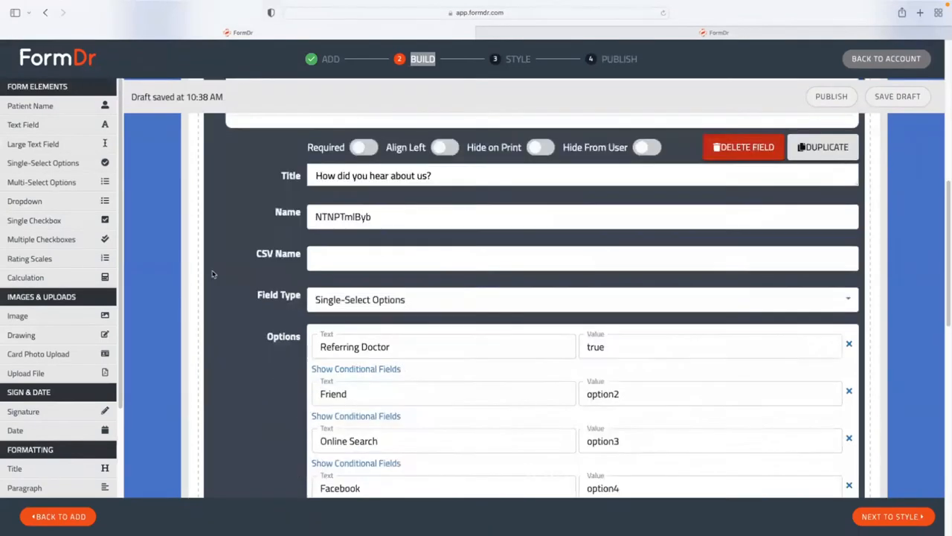
scroll(238, 297, down, 3)
click(413, 383)
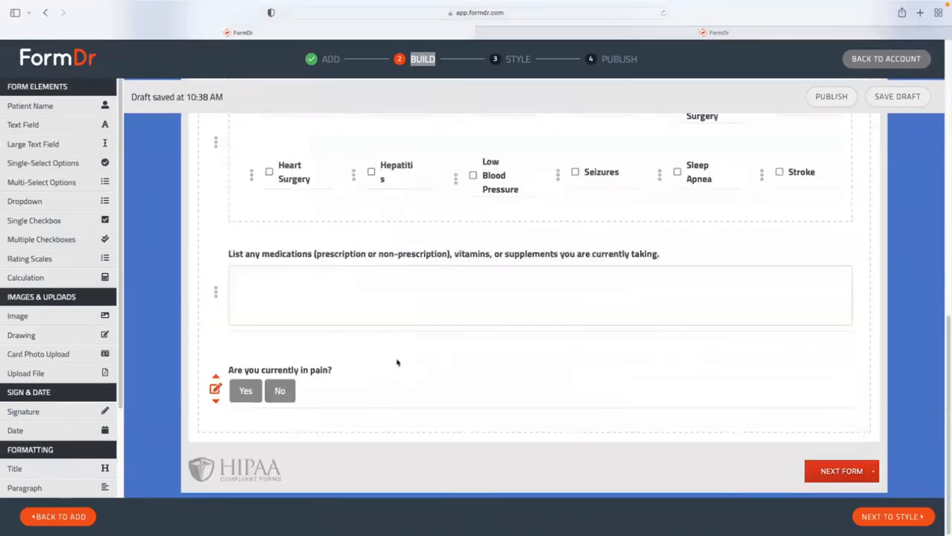
scroll(396, 361, up, 4)
scroll(396, 361, up, 3)
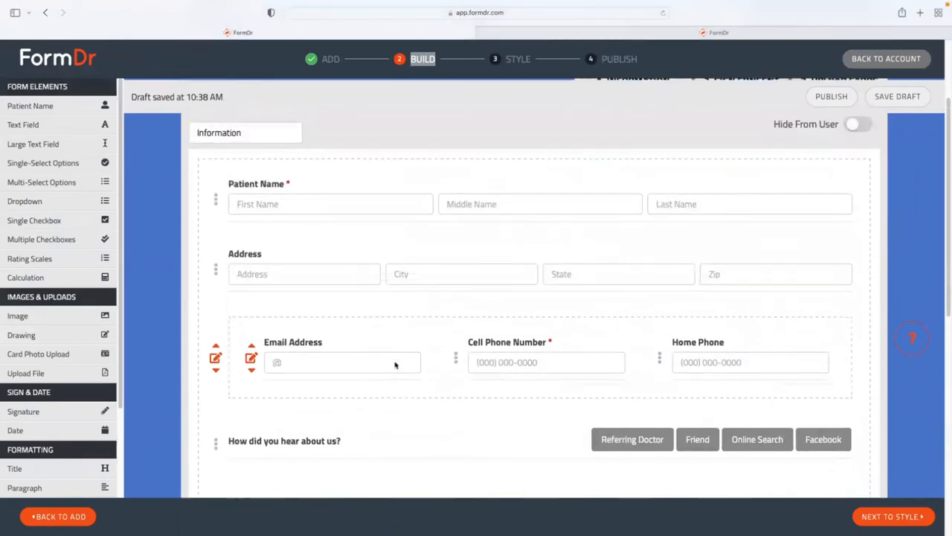
scroll(404, 365, up, 2)
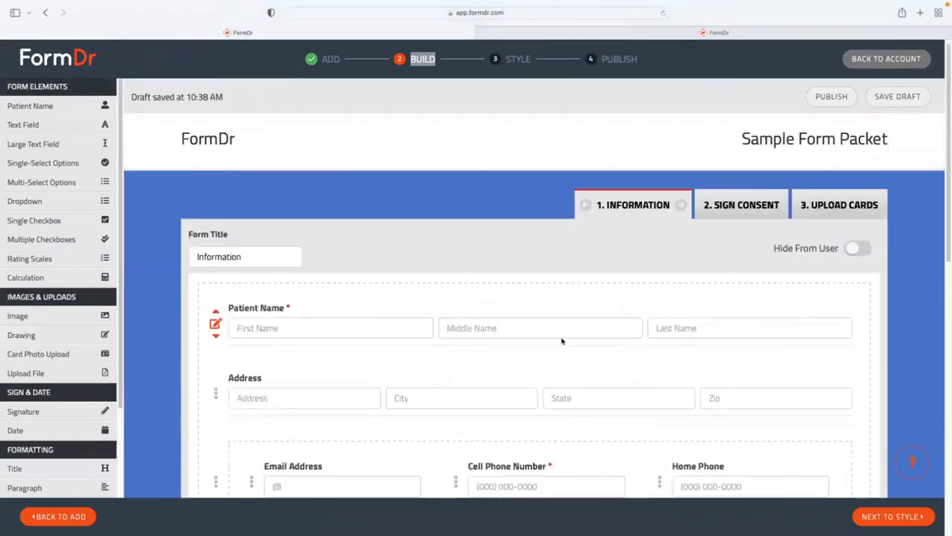
On the Sign Consent form, remove bold from the whole Telehealth consent paragraph.
click(718, 209)
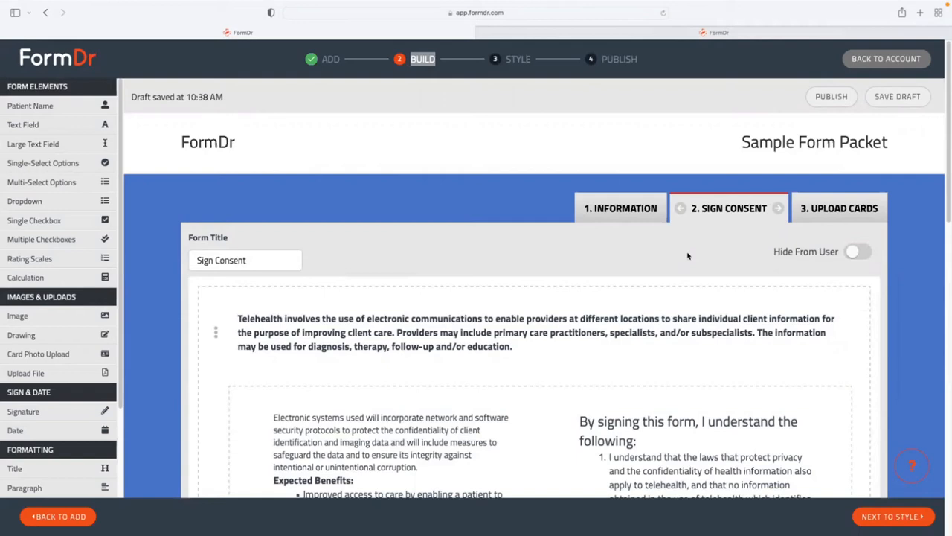
scroll(687, 256, down, 1)
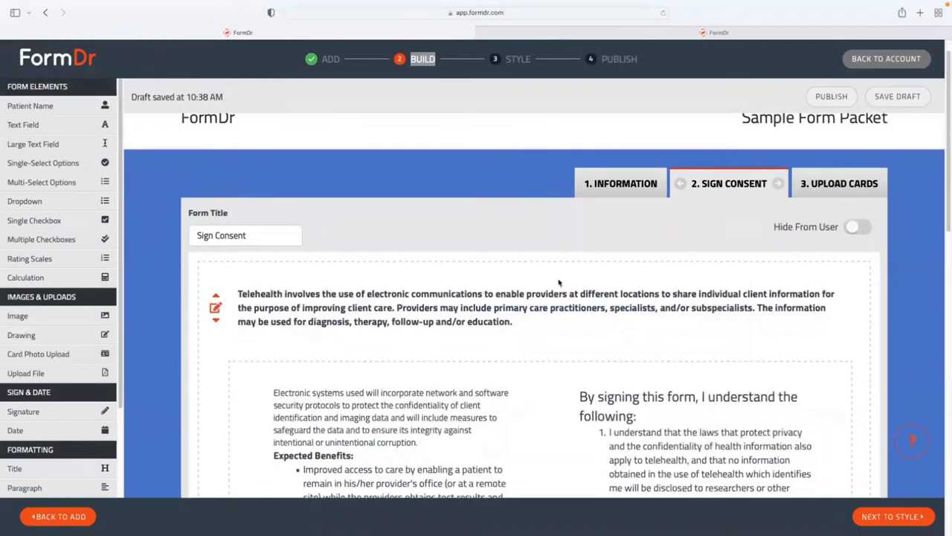
click(216, 307)
scroll(246, 314, down, 3)
triple_click(331, 285)
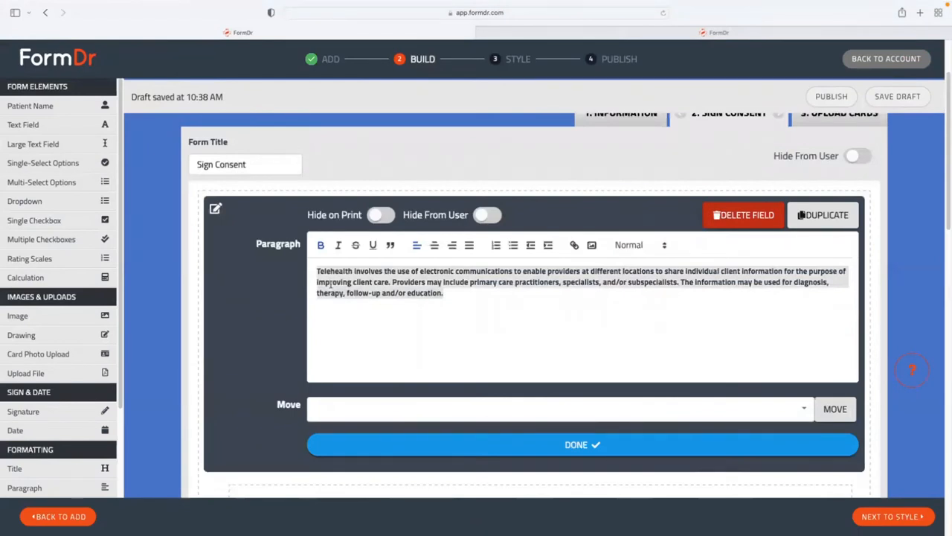
click(319, 248)
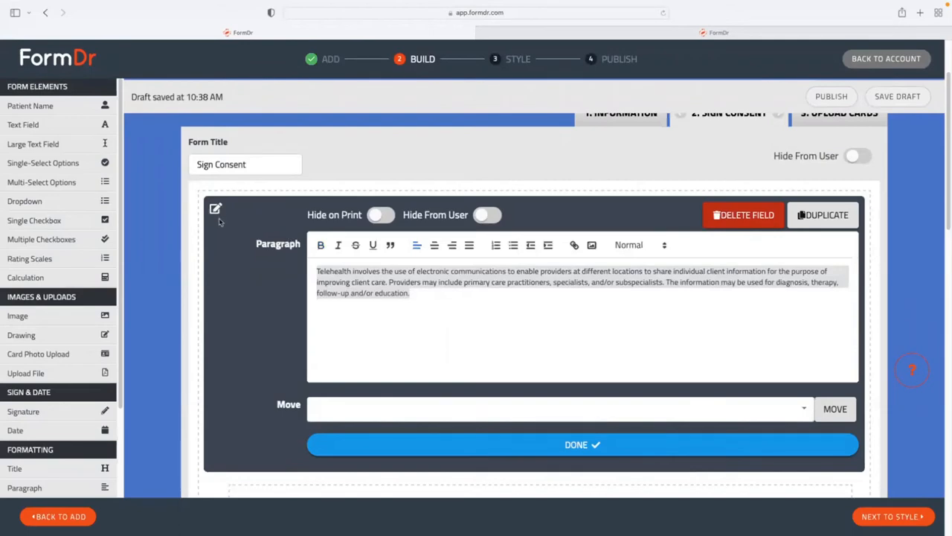
click(496, 444)
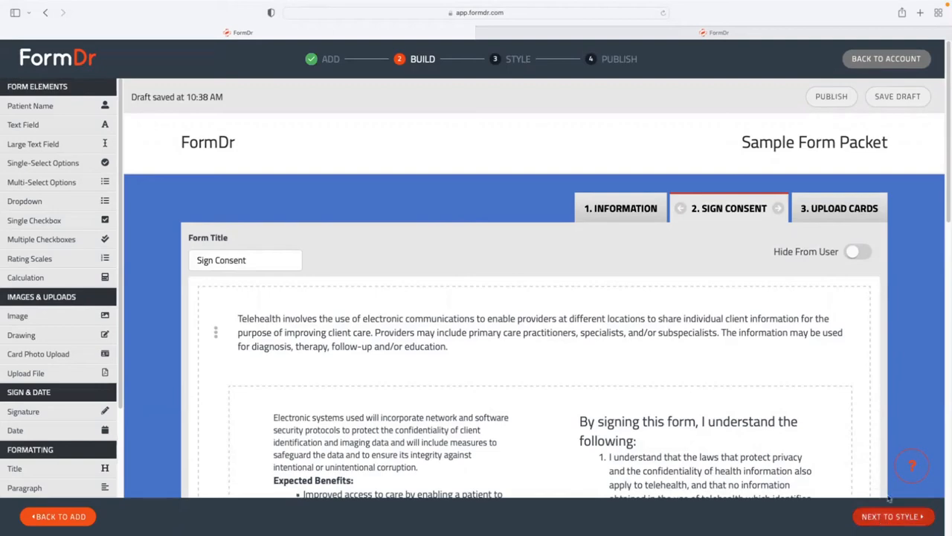
Advance the packet to the Style step and highlight the FormDr header title.
click(885, 519)
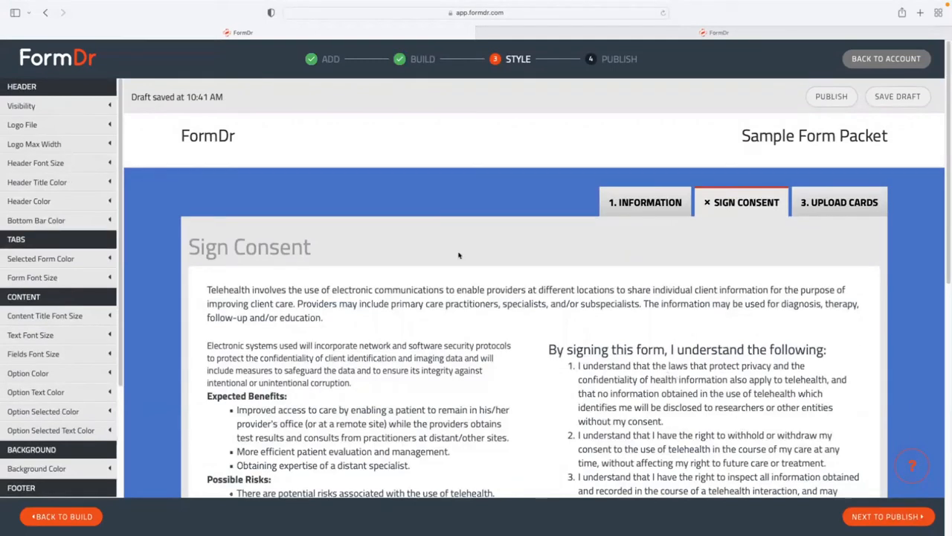
drag(223, 140, 183, 135)
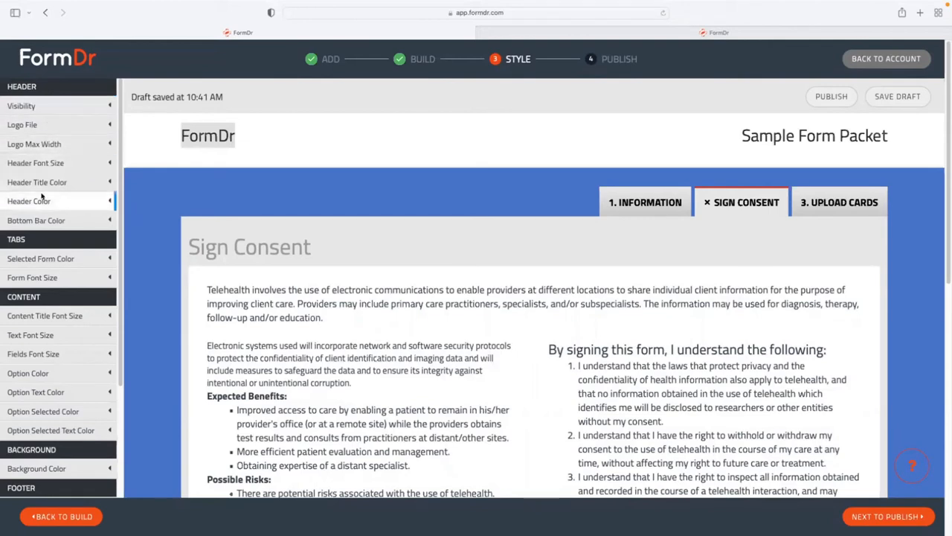
Upload FormDr-Icon-Light.png as the Sample Form Packet header logo.
click(35, 126)
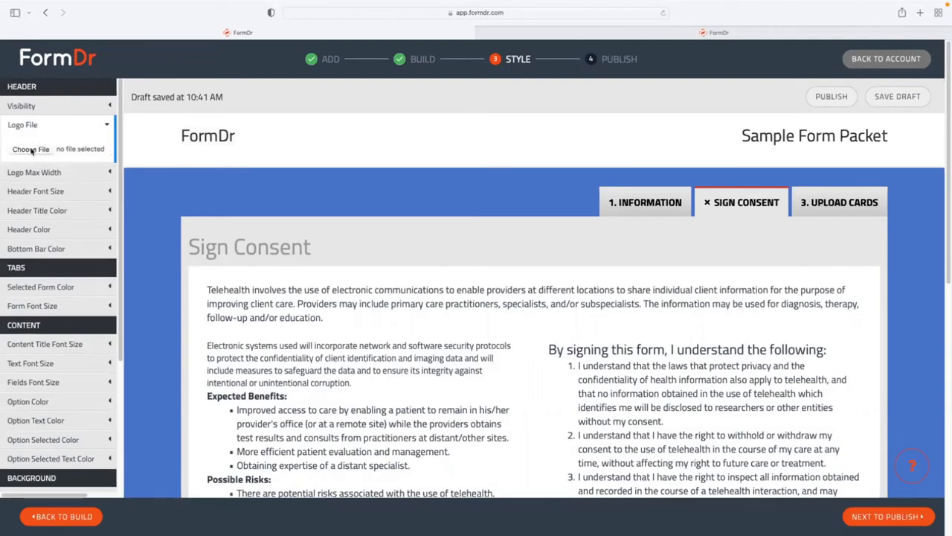
click(31, 150)
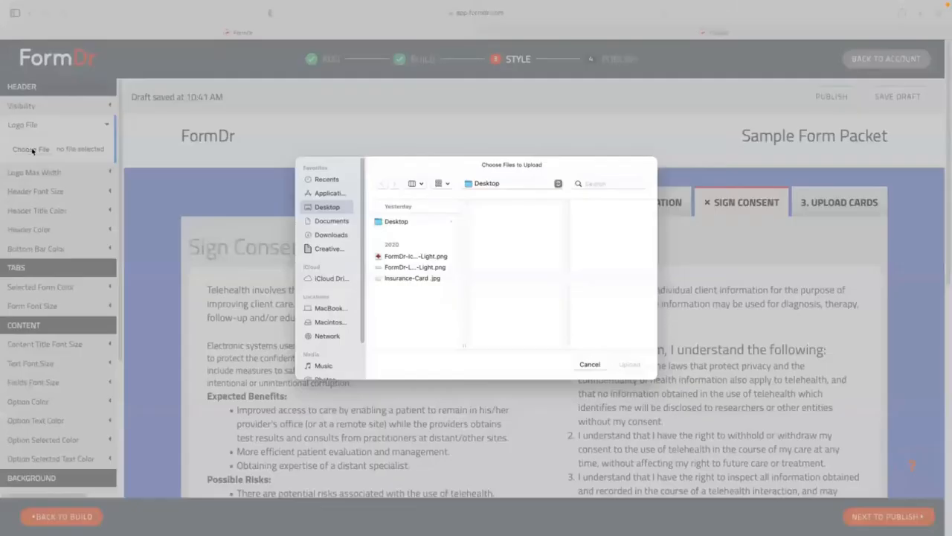
click(411, 257)
click(632, 365)
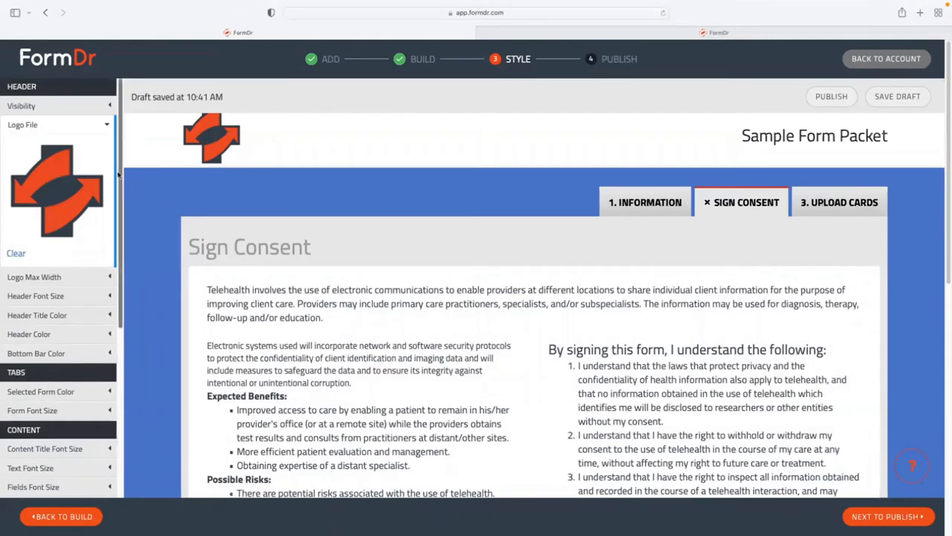
drag(118, 173, 126, 332)
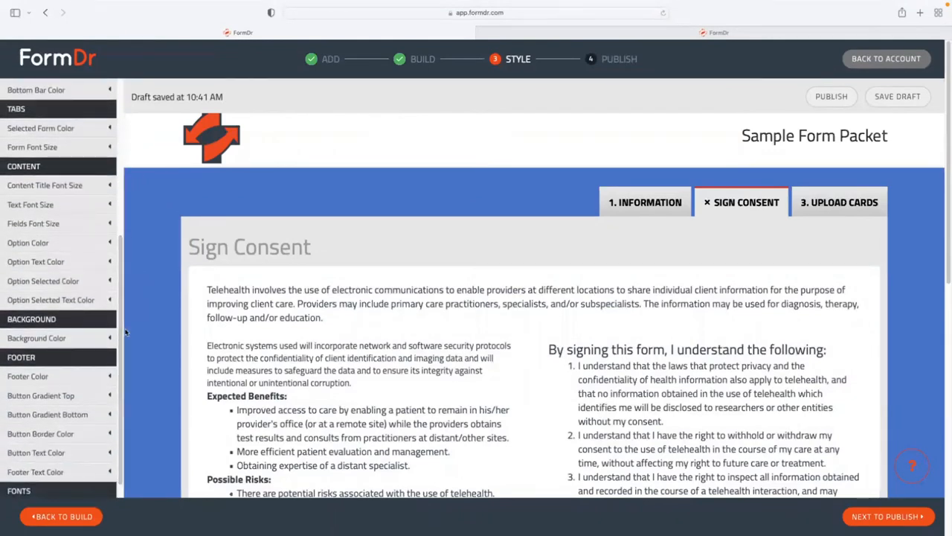
Set the page background colour to dark slate blue, hex #516079.
click(45, 338)
click(48, 307)
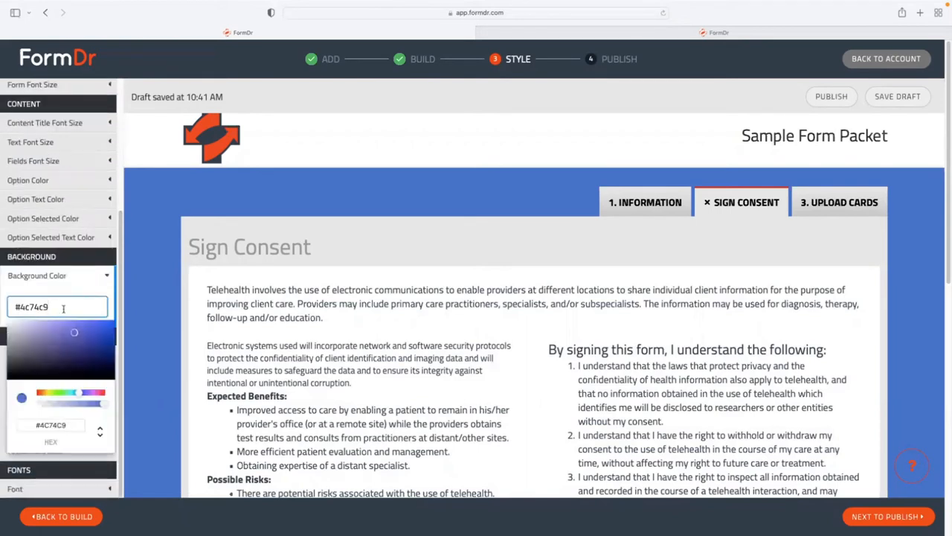
click(75, 332)
drag(78, 333, 55, 339)
mouse_move(78, 393)
mouse_down()
mouse_move(63, 392)
mouse_move(86, 390)
mouse_up()
click(42, 350)
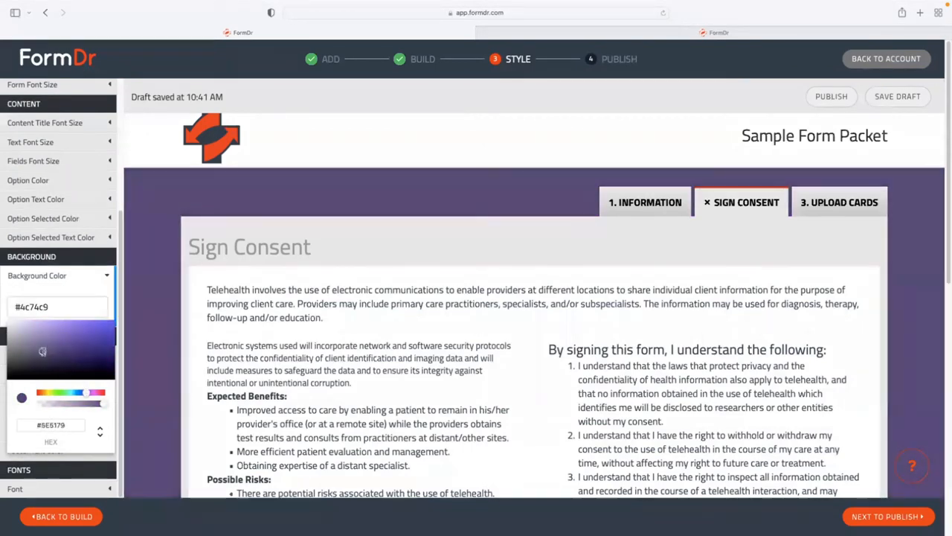
drag(86, 395, 78, 393)
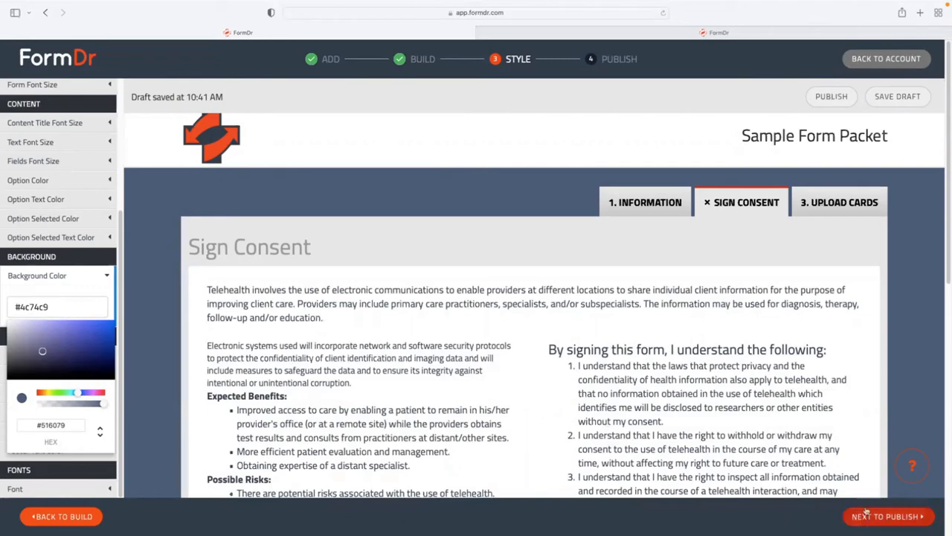
Move to the Publish step and rename the packet 'Sample Registration Packet'.
click(884, 520)
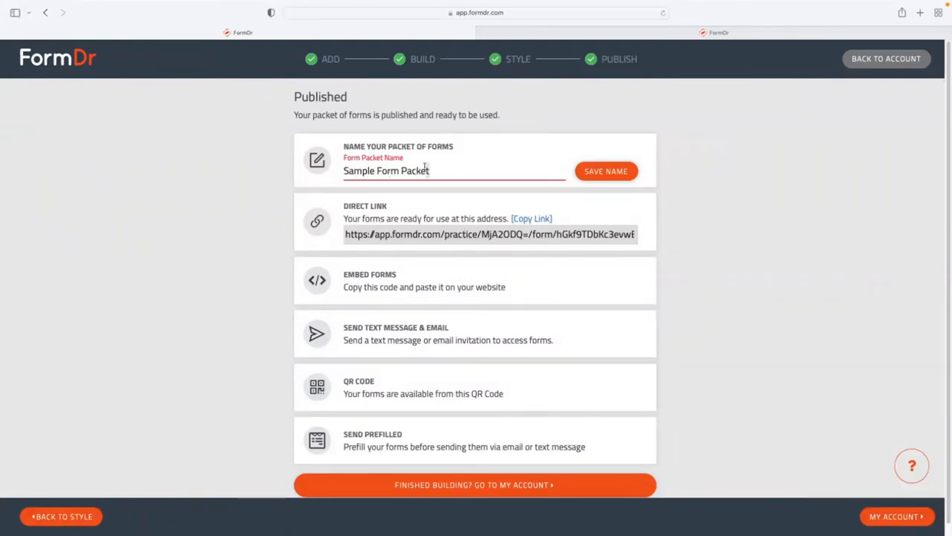
drag(431, 170, 377, 171)
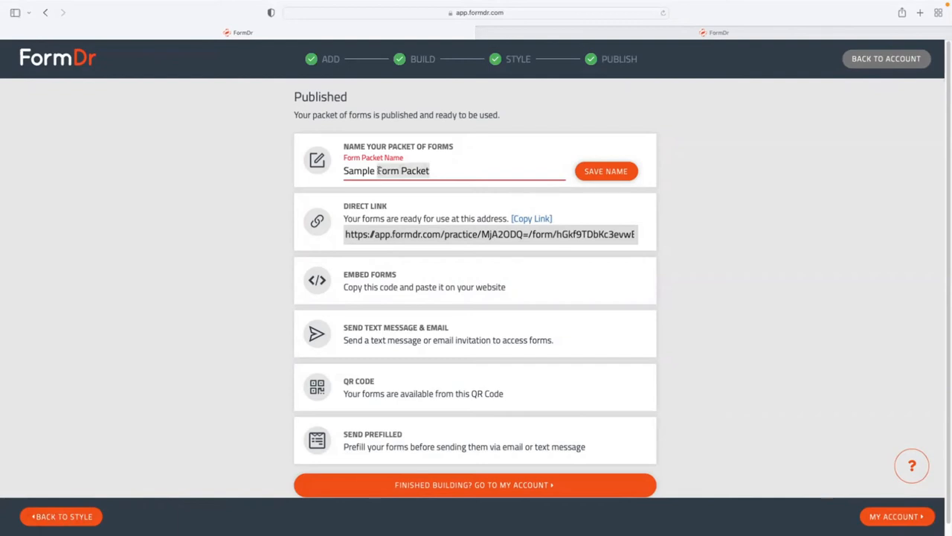
text(Registrat)
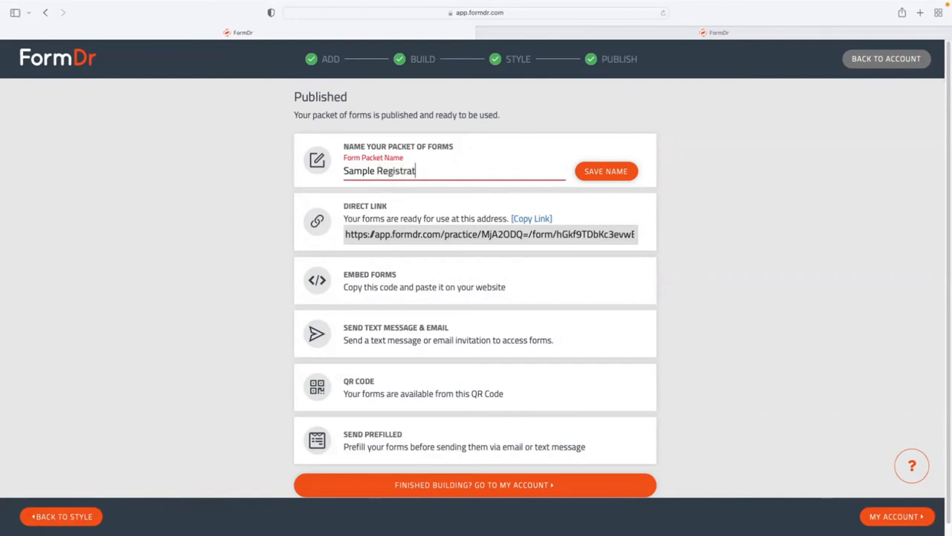
text(ion Packet)
click(593, 173)
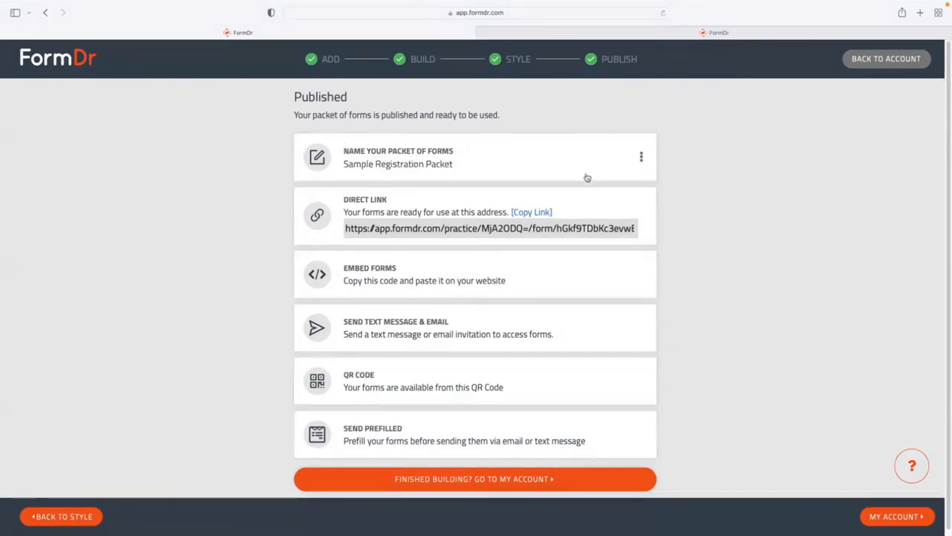
Go to My Account, then reload the live form tab to see the updated packet.
click(888, 520)
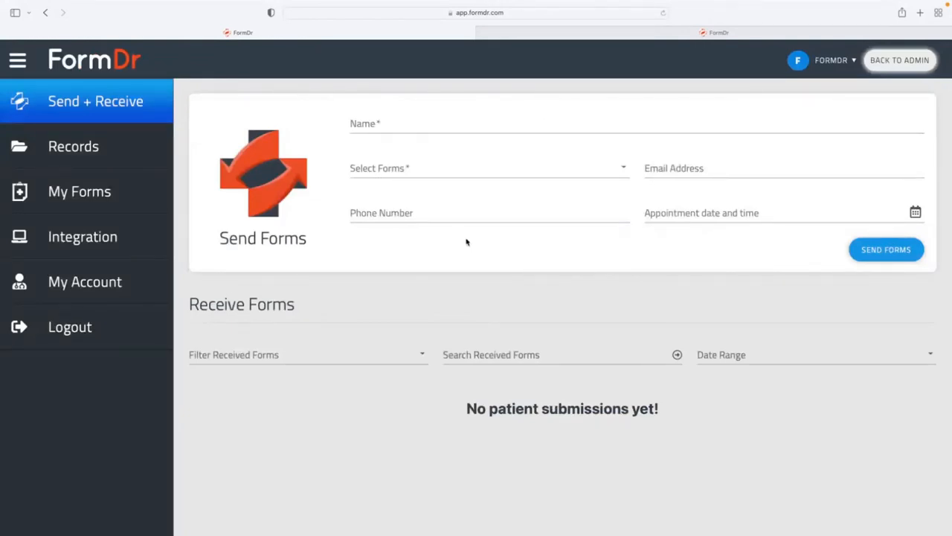
click(574, 37)
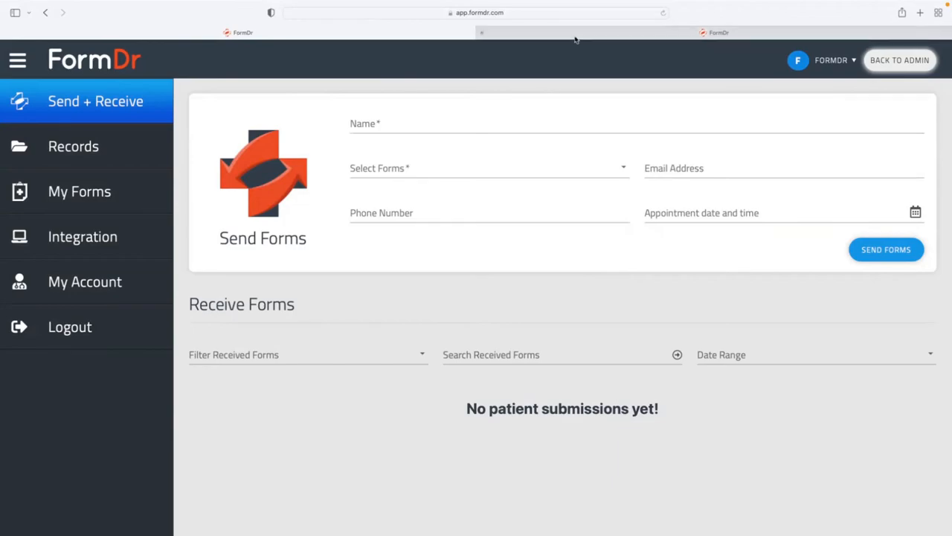
click(663, 14)
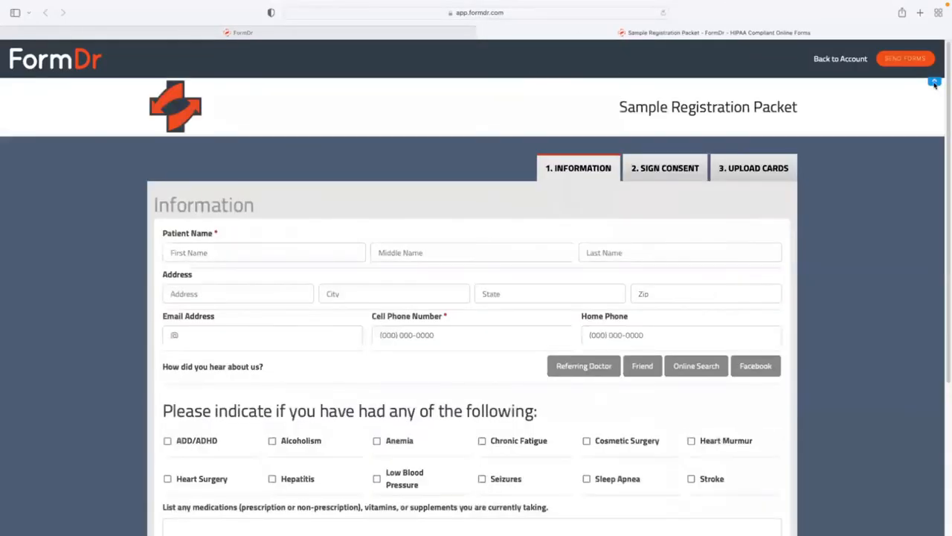
Try the live form's City field and Sign Consent page, then return to the dashboard tab.
scroll(928, 84, down, 1)
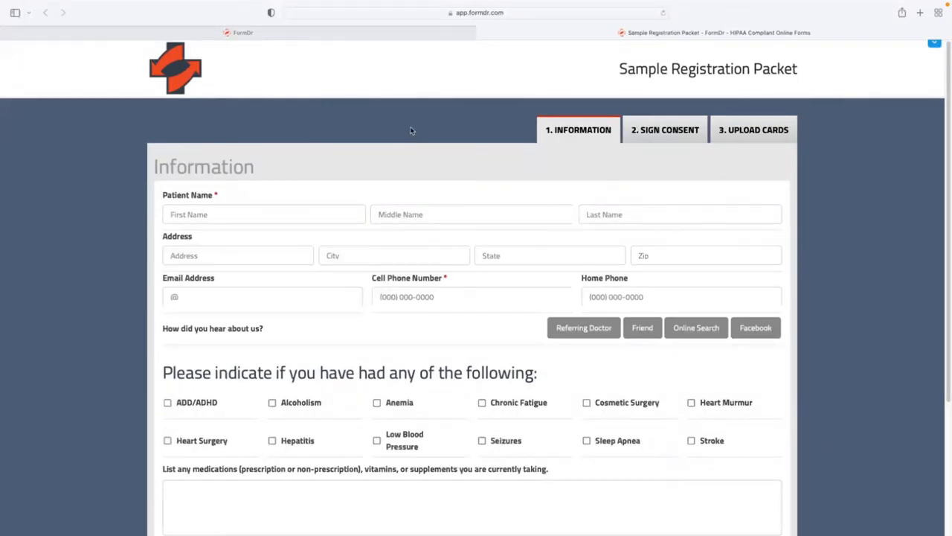
click(424, 260)
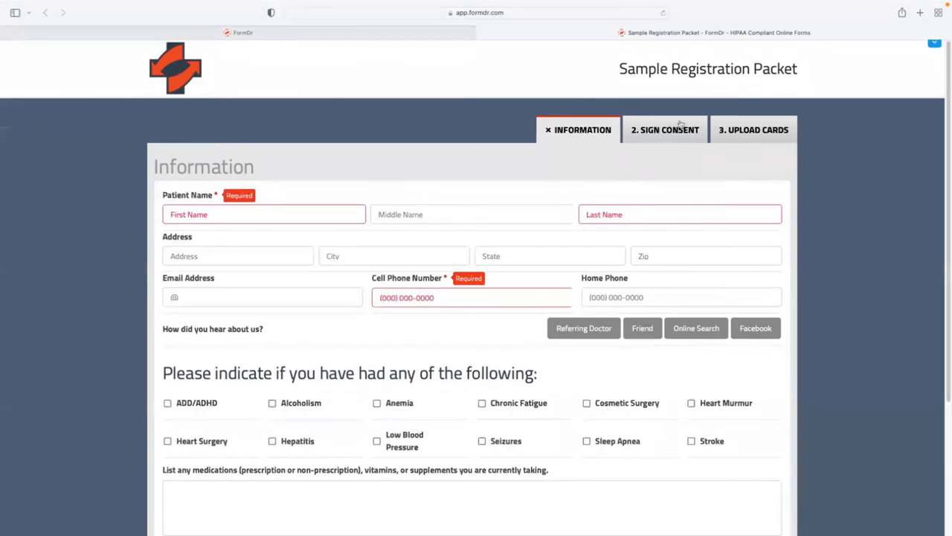
click(662, 130)
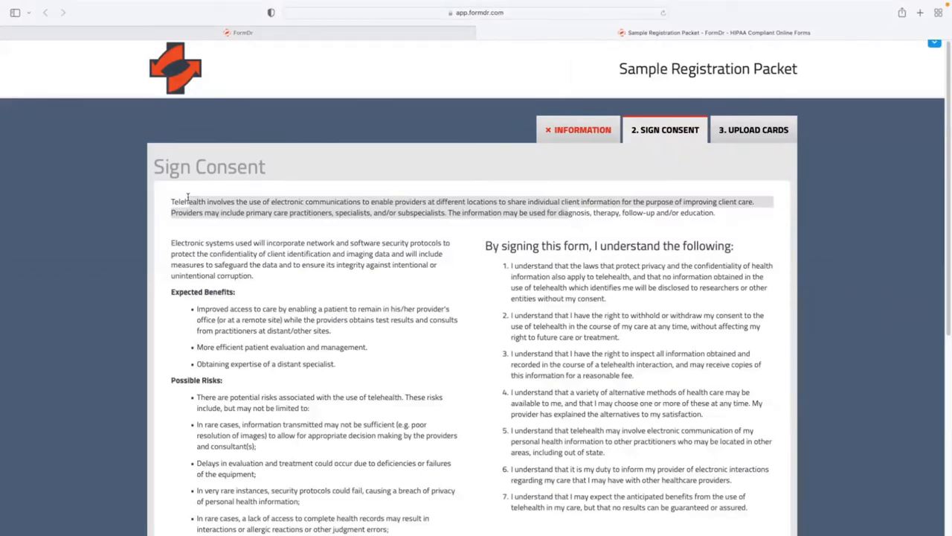
click(258, 33)
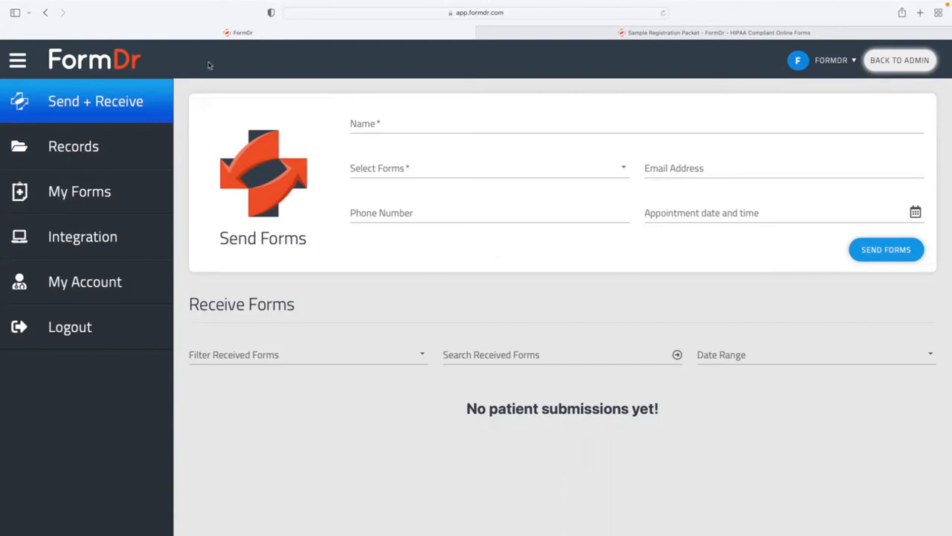
Copy the Sample Registration Packet's direct link in My Forms and open its actions menu.
click(125, 201)
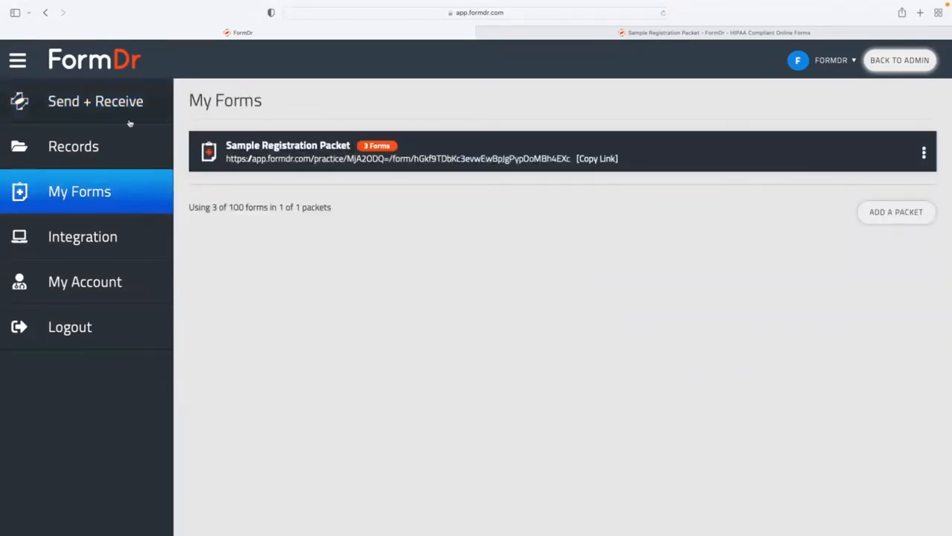
click(593, 163)
click(593, 161)
click(924, 153)
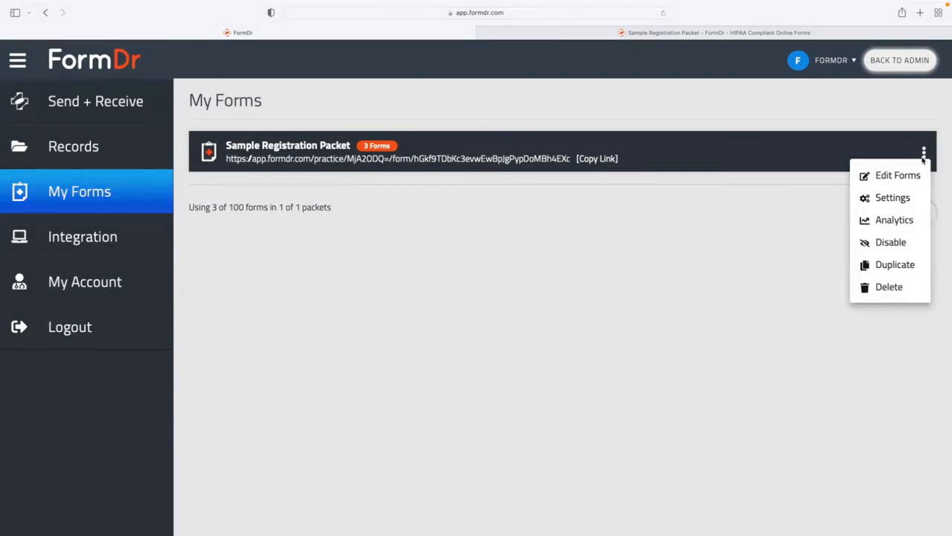
Open the packet's settings and select the website link code, briefly checking the live form tab.
click(885, 199)
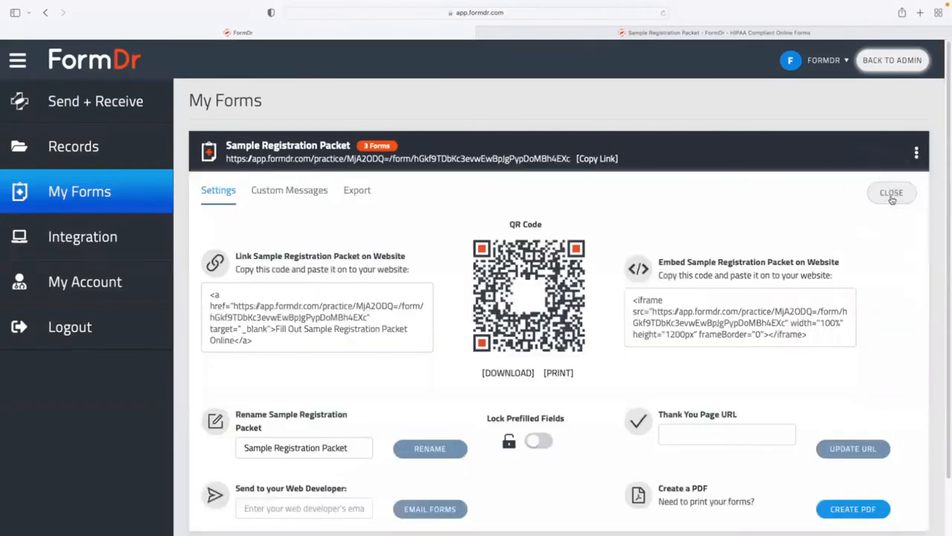
scroll(889, 199, down, 1)
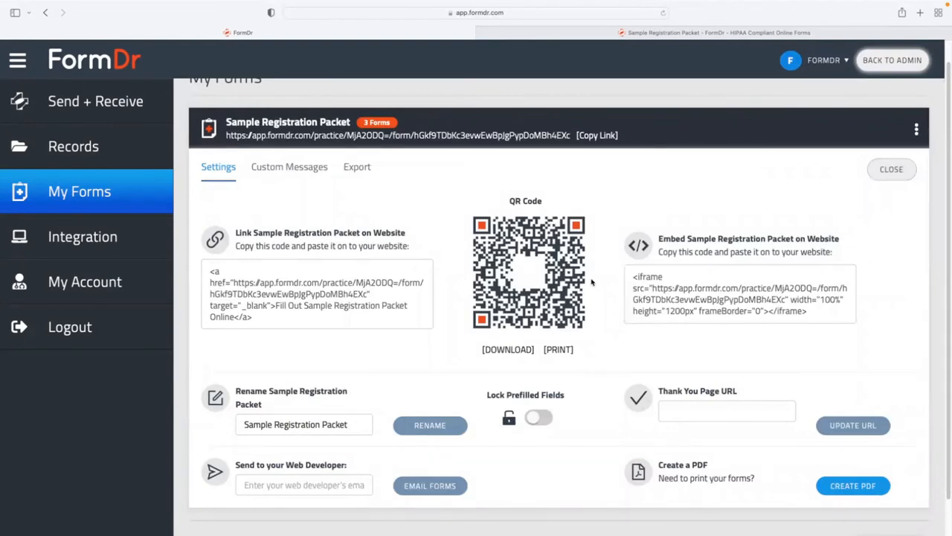
triple_click(306, 299)
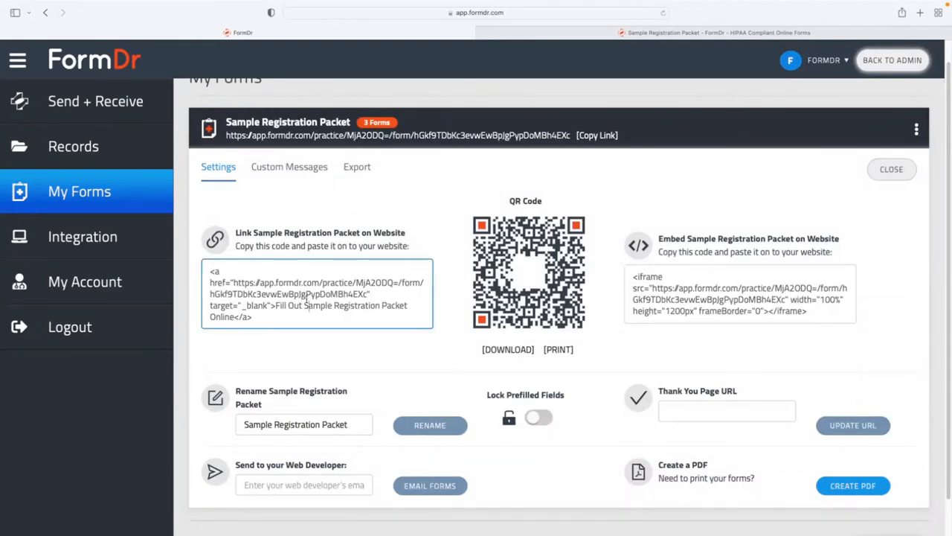
click(274, 308)
drag(236, 317, 279, 306)
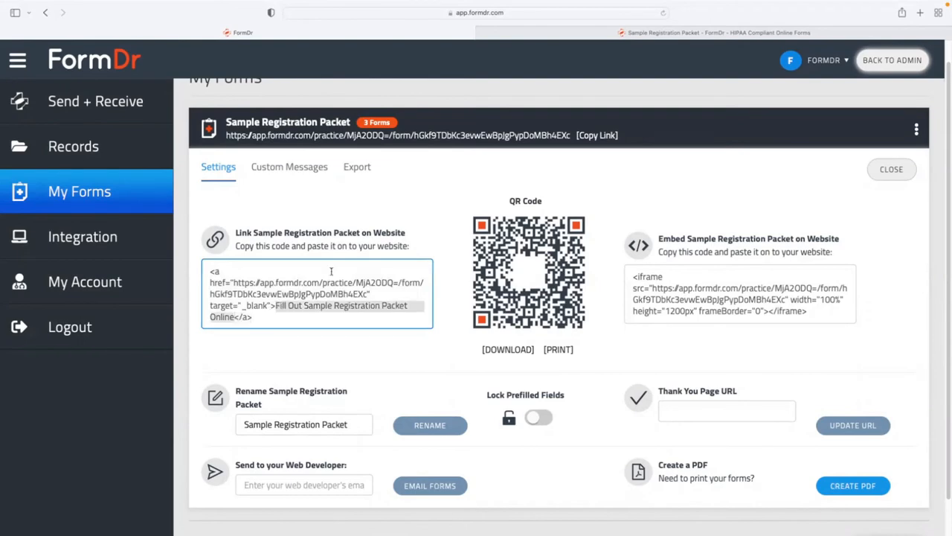
click(572, 34)
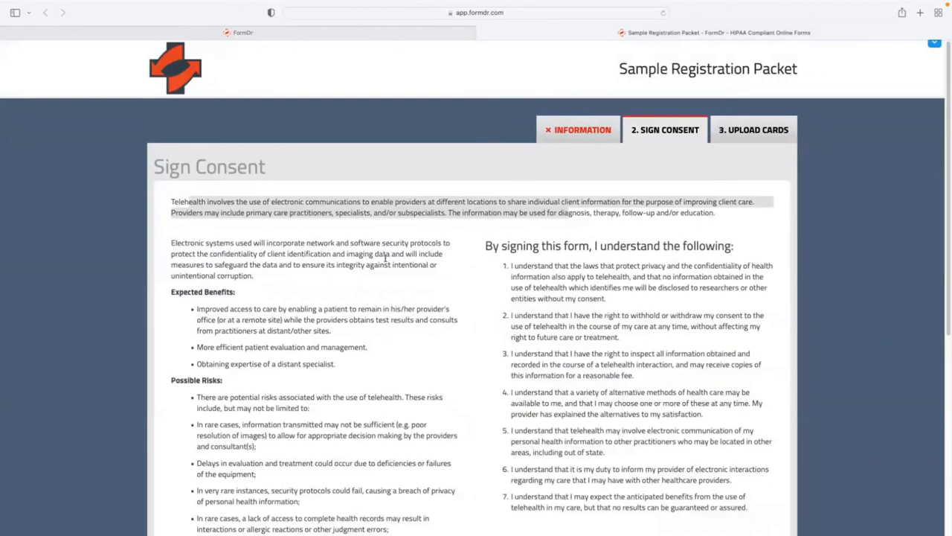
click(292, 34)
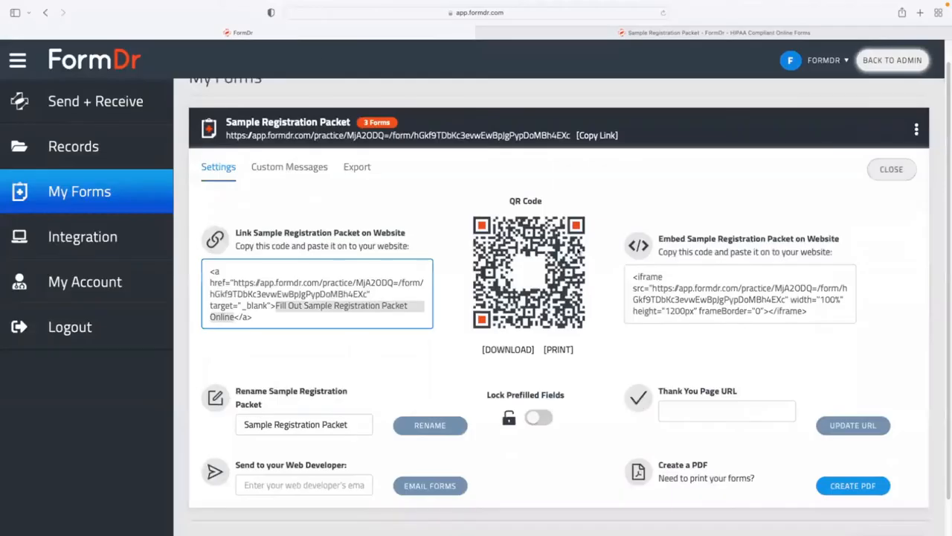
Inspect the embed code and web developer e-mail field, then close the packet settings.
triple_click(718, 294)
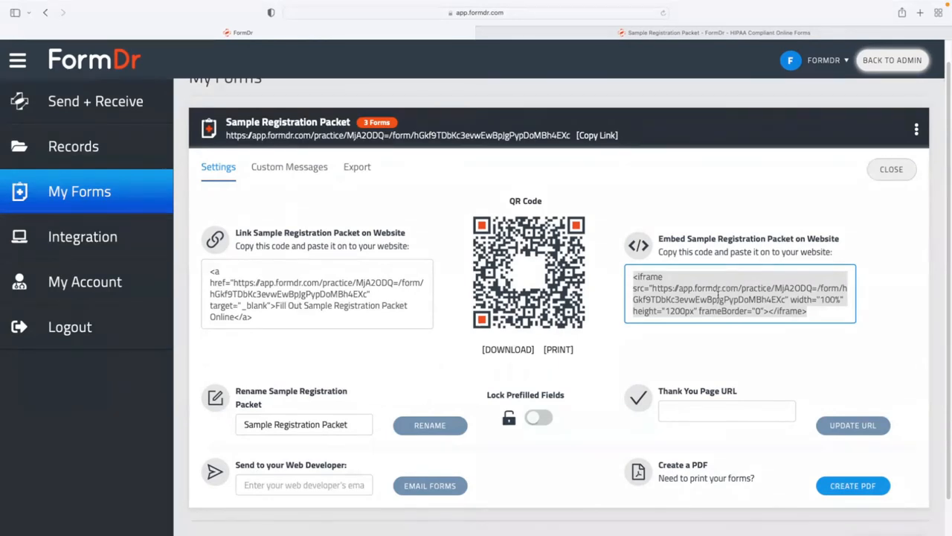
click(373, 308)
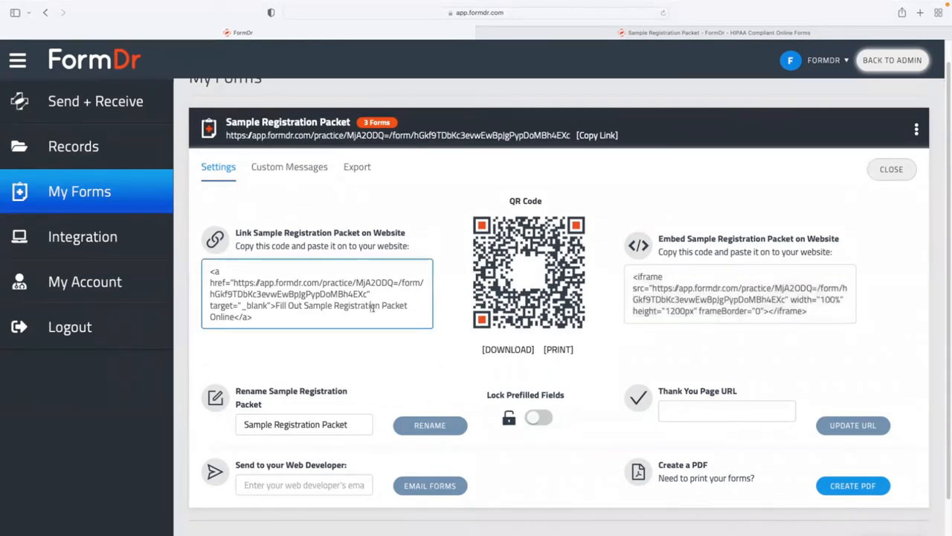
click(742, 288)
click(421, 297)
click(277, 484)
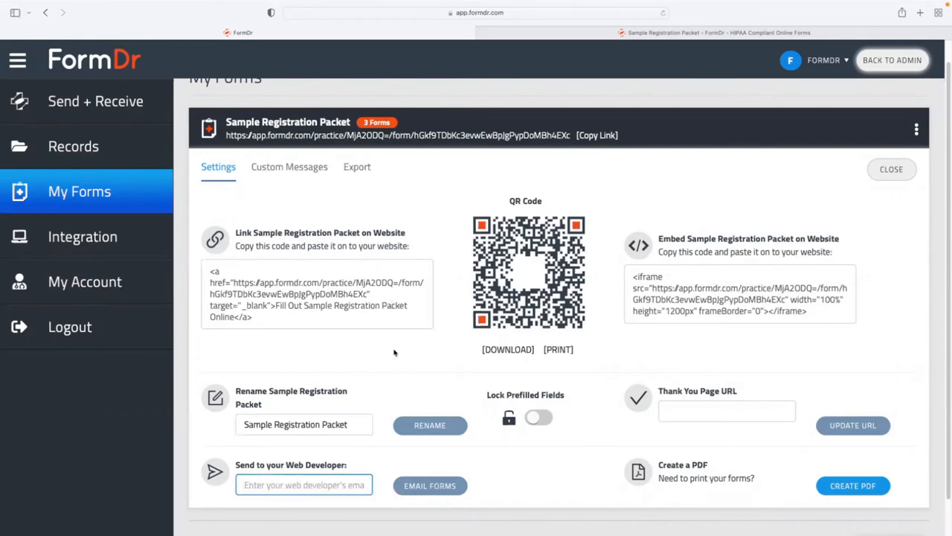
click(380, 323)
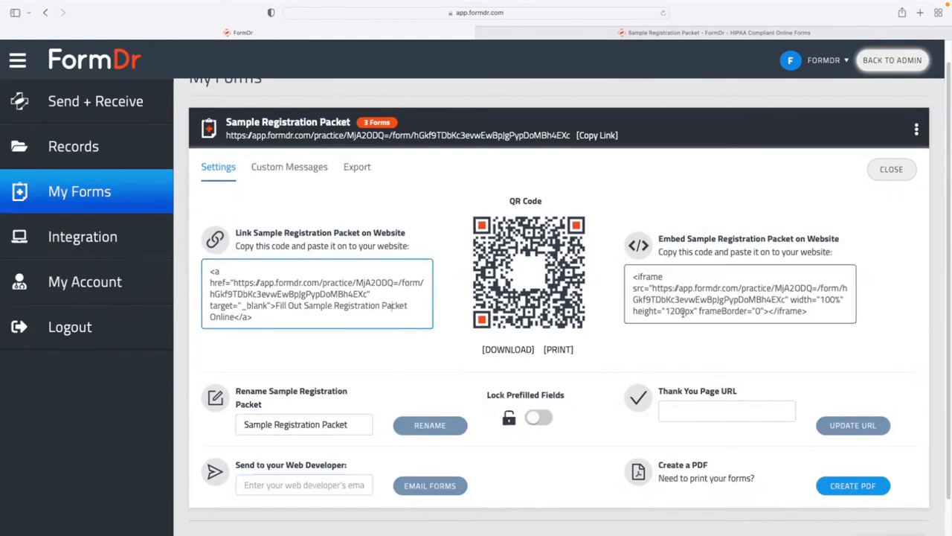
click(694, 311)
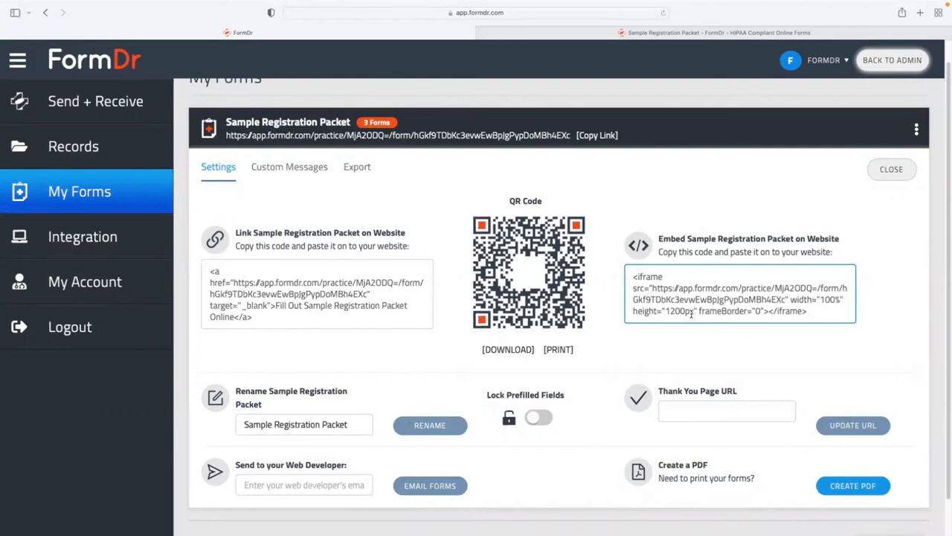
click(407, 316)
click(688, 299)
click(338, 485)
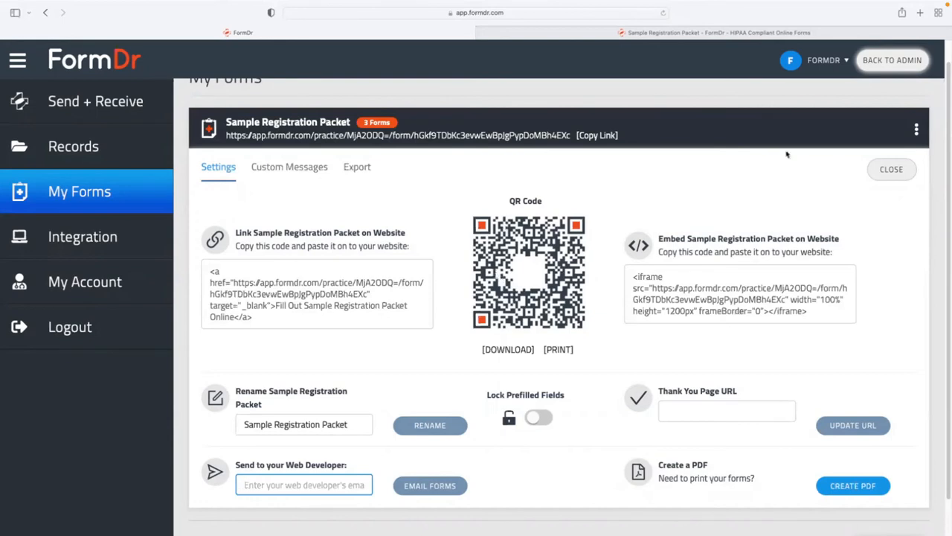
click(895, 176)
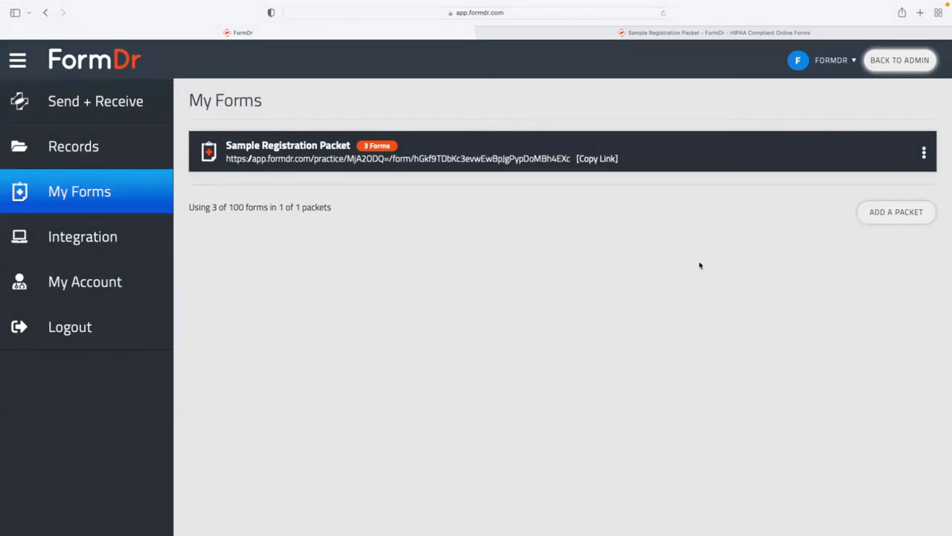
Start a Send + Receive request with the patient's name, Sample Registration Packet and e-mail address.
click(127, 107)
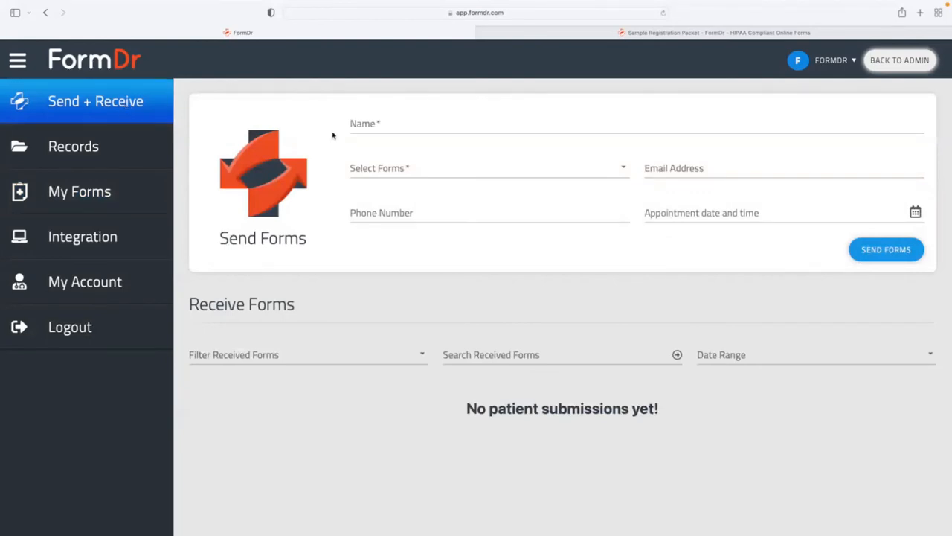
click(395, 119)
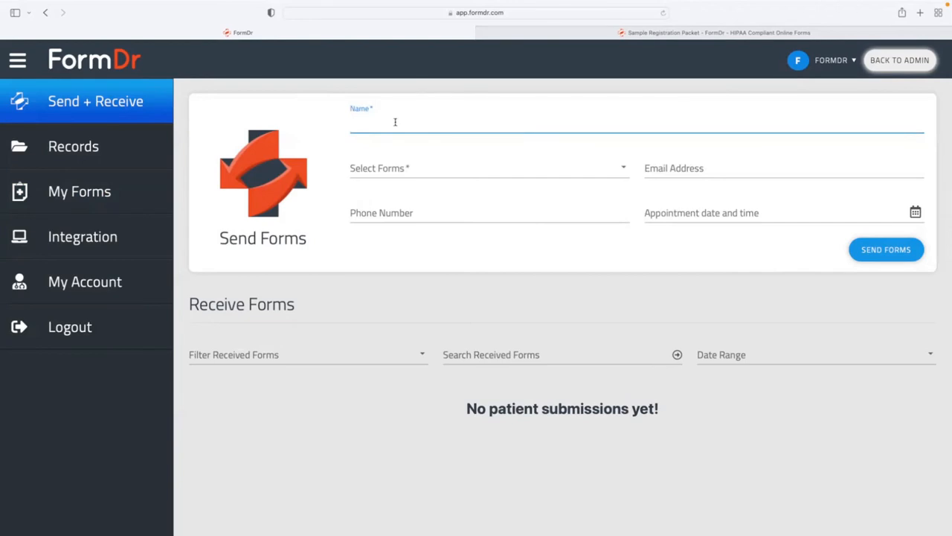
text(David)
click(429, 175)
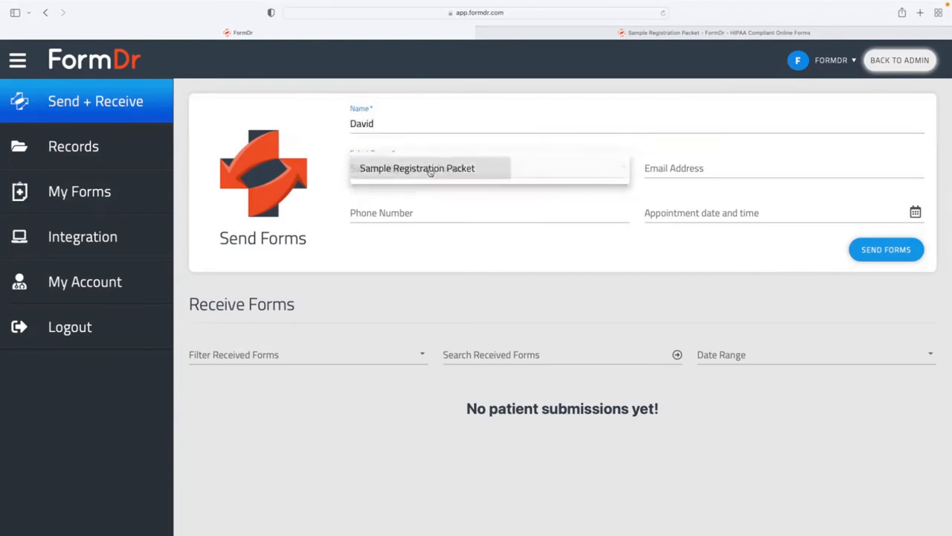
click(429, 171)
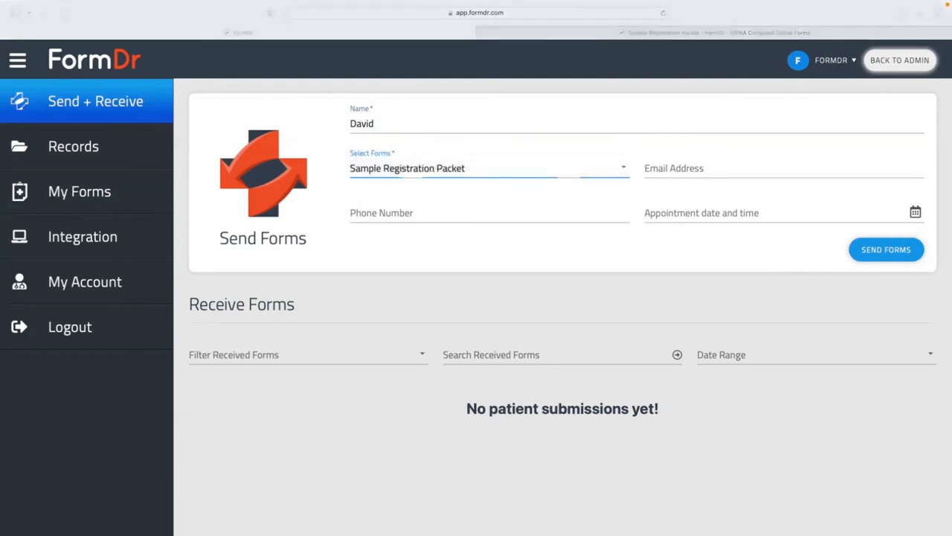
click(686, 173)
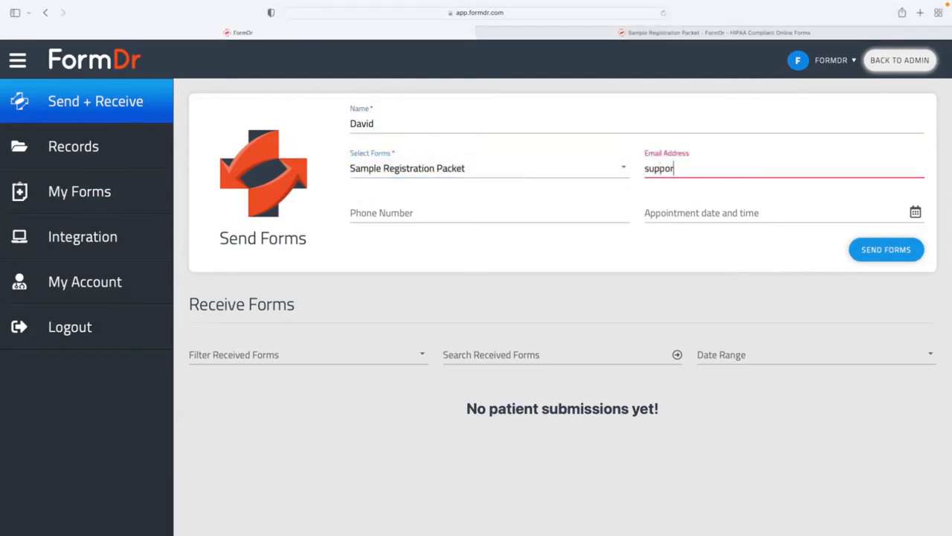
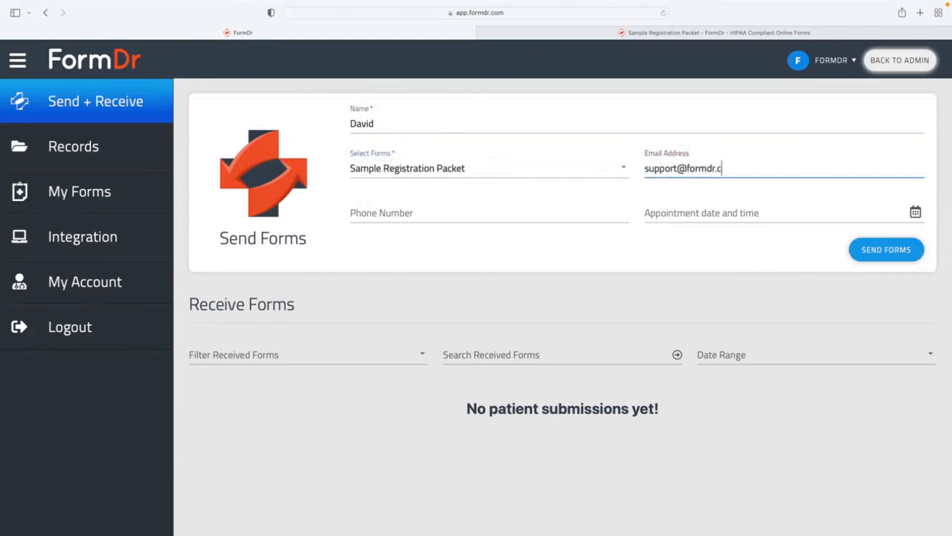
click(572, 206)
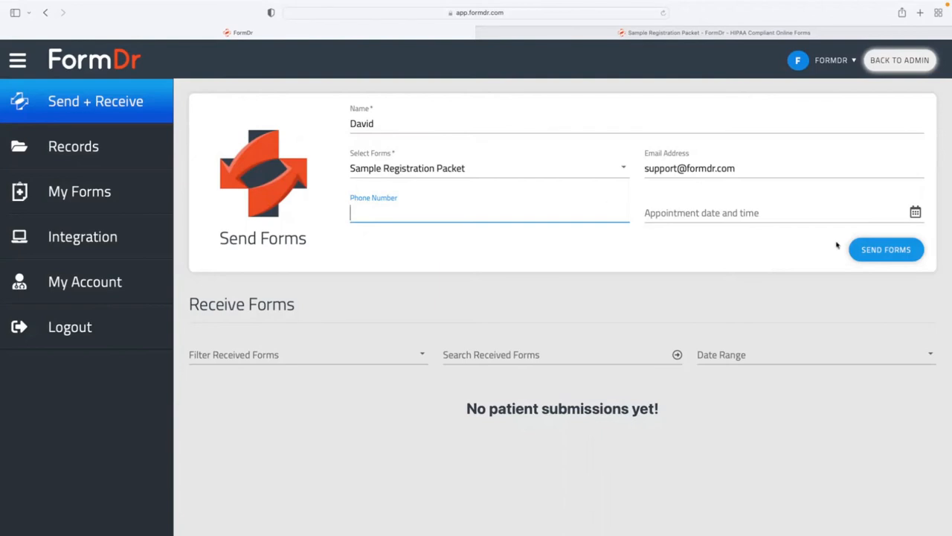
Set the appointment to Jun 08 2022 at 10:00 AM, leave the reminder off, and send.
click(735, 212)
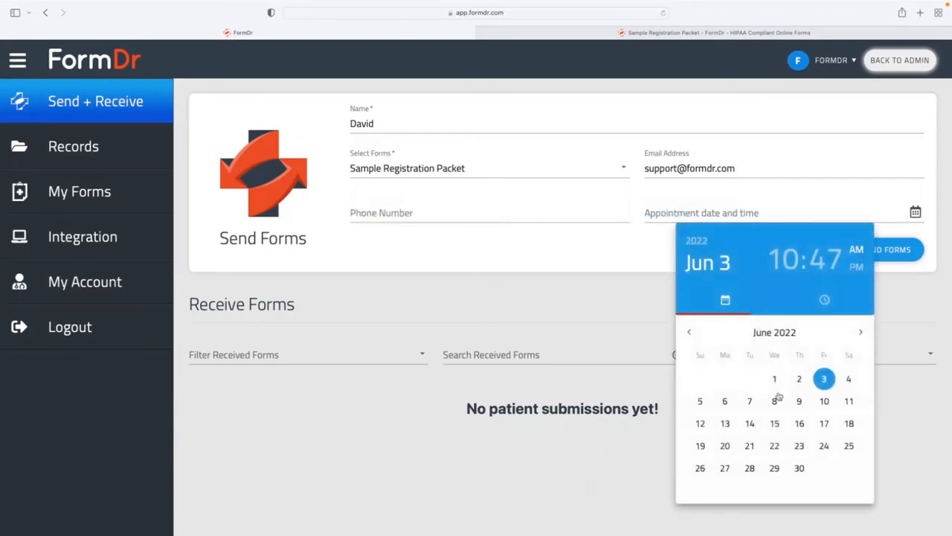
click(776, 403)
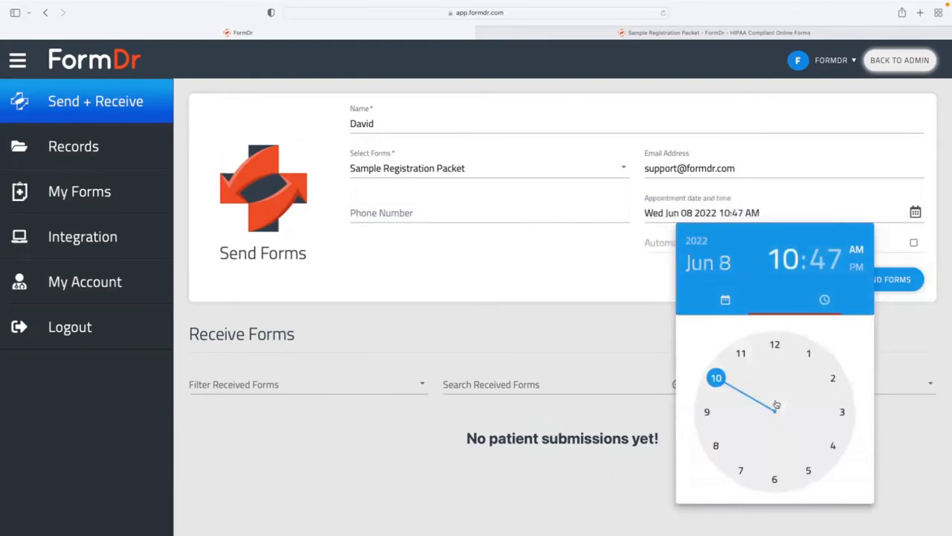
click(718, 381)
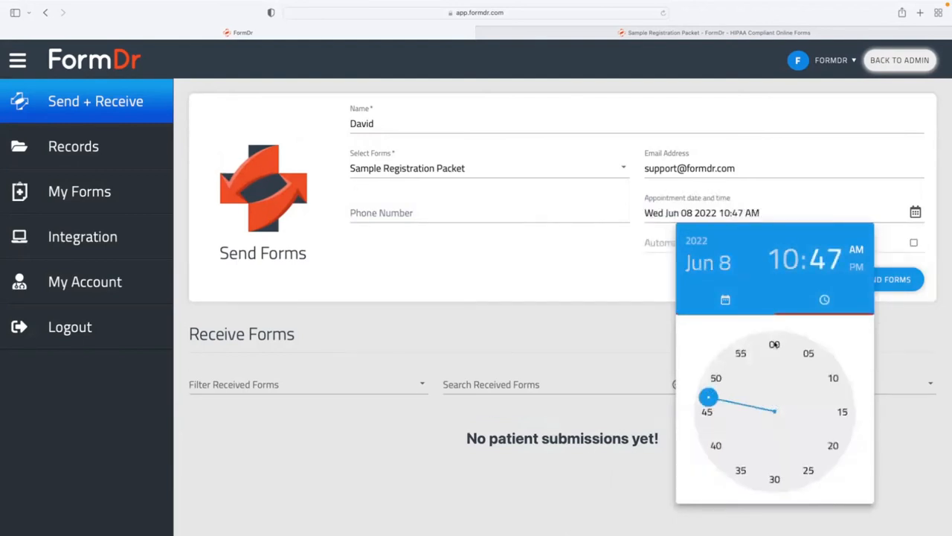
click(775, 345)
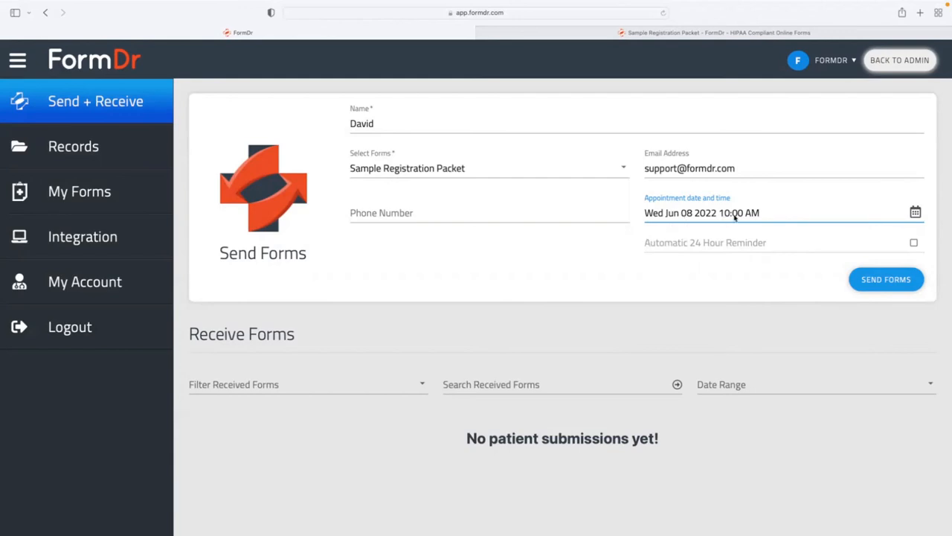
click(915, 245)
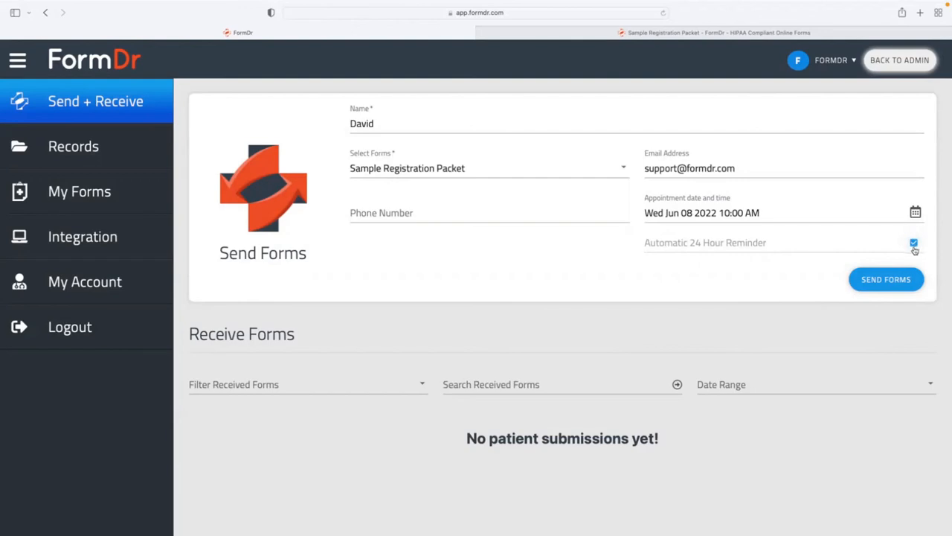
click(913, 246)
click(913, 244)
click(913, 245)
click(883, 282)
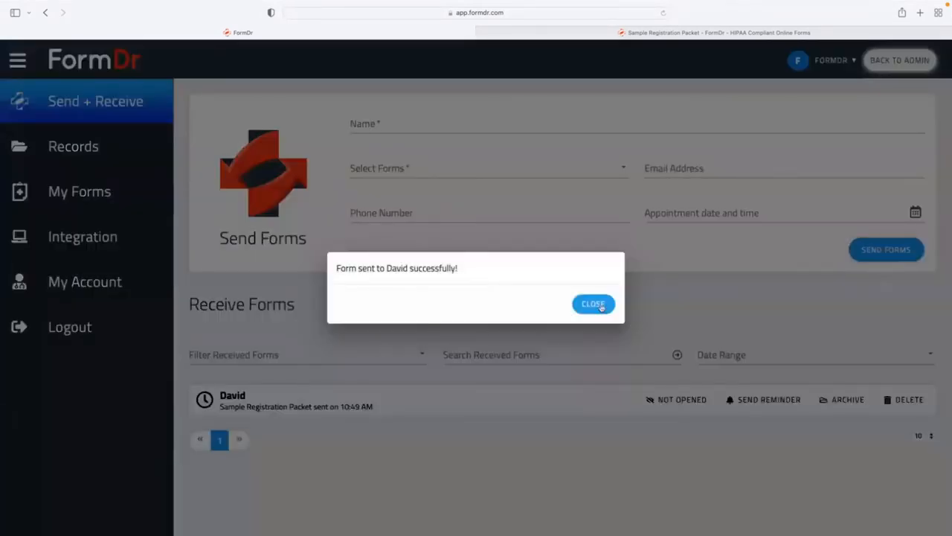
Dismiss the sent confirmation, preview the patient's entry under Receive Forms, and open the packet tab.
click(594, 304)
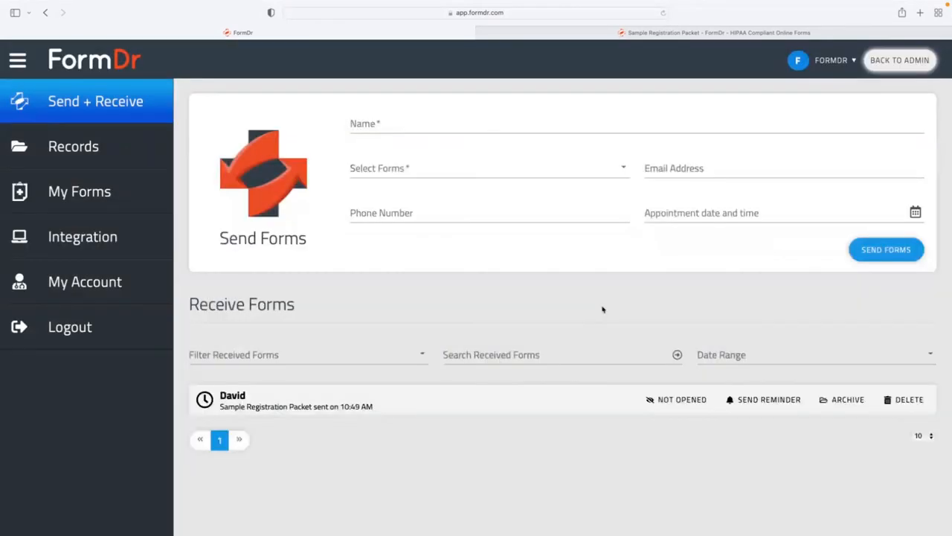
click(247, 397)
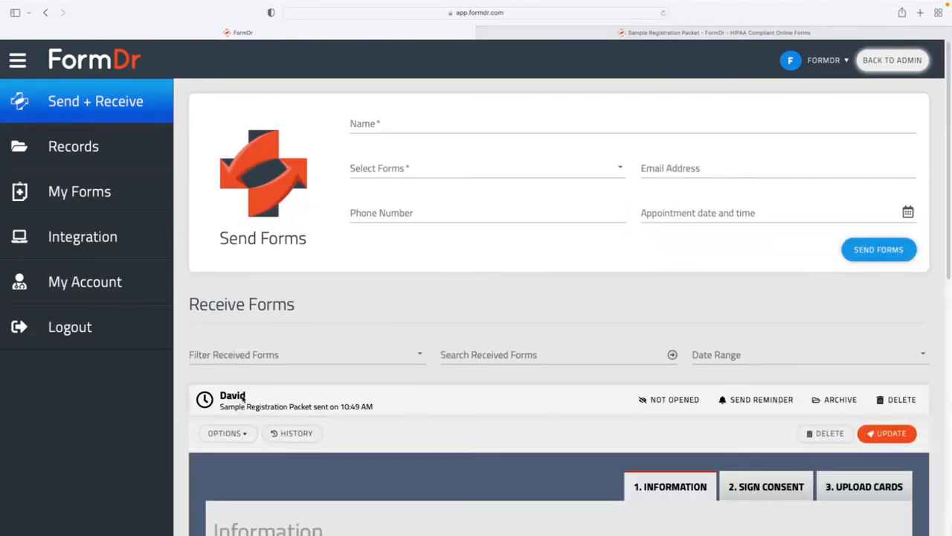
click(239, 400)
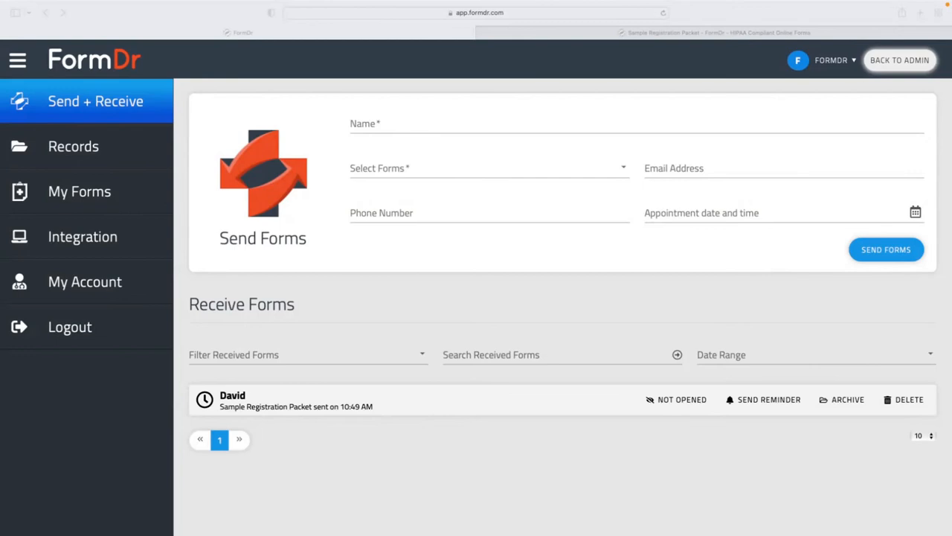
click(592, 33)
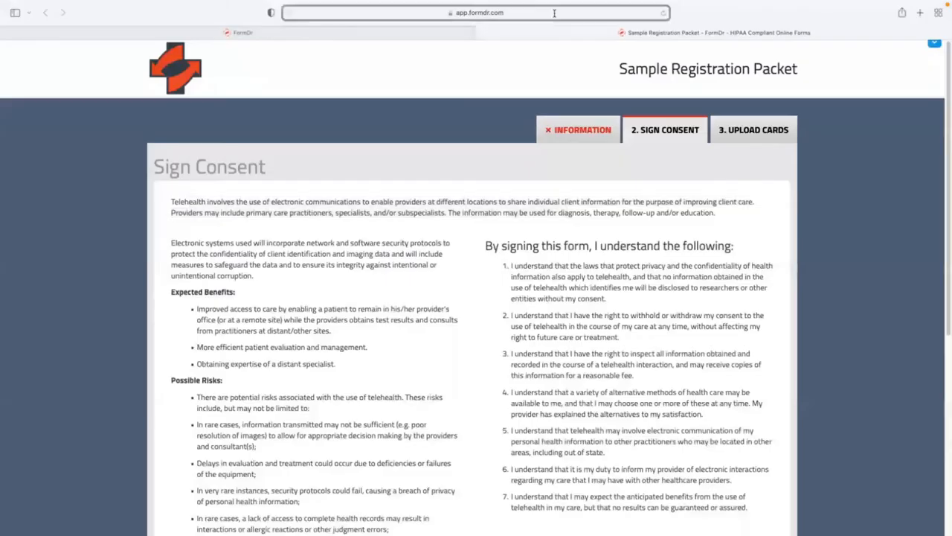
Reload the packet and fill in the patient's first name, last name and cell phone number.
click(561, 12)
key(Return)
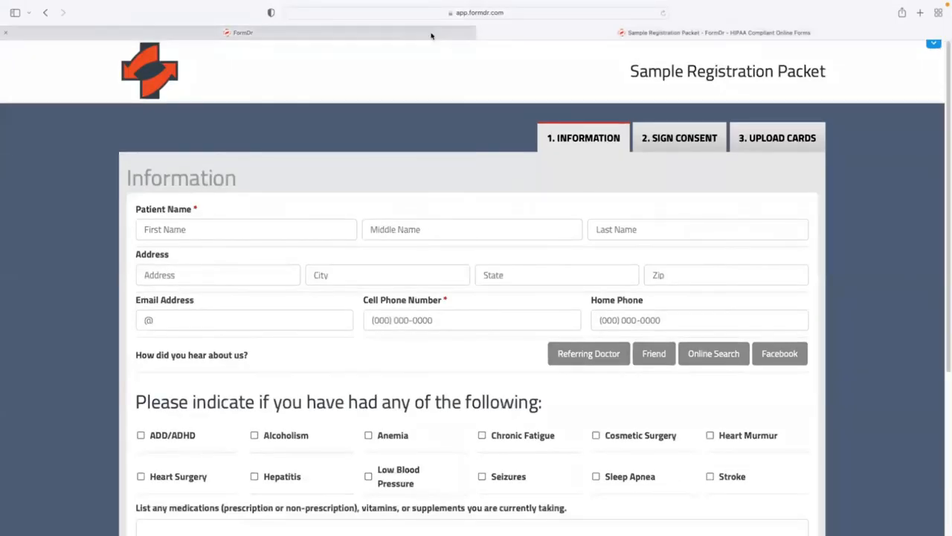
click(434, 34)
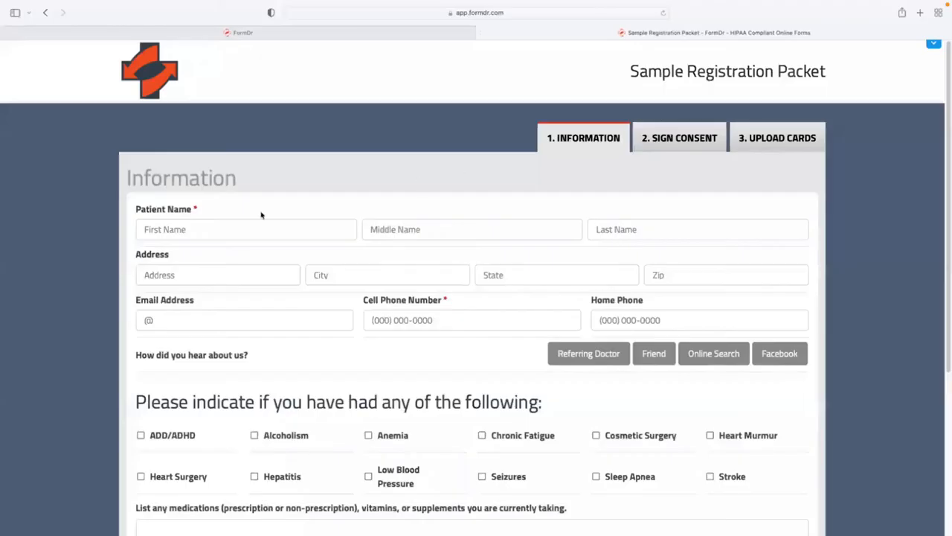
click(236, 273)
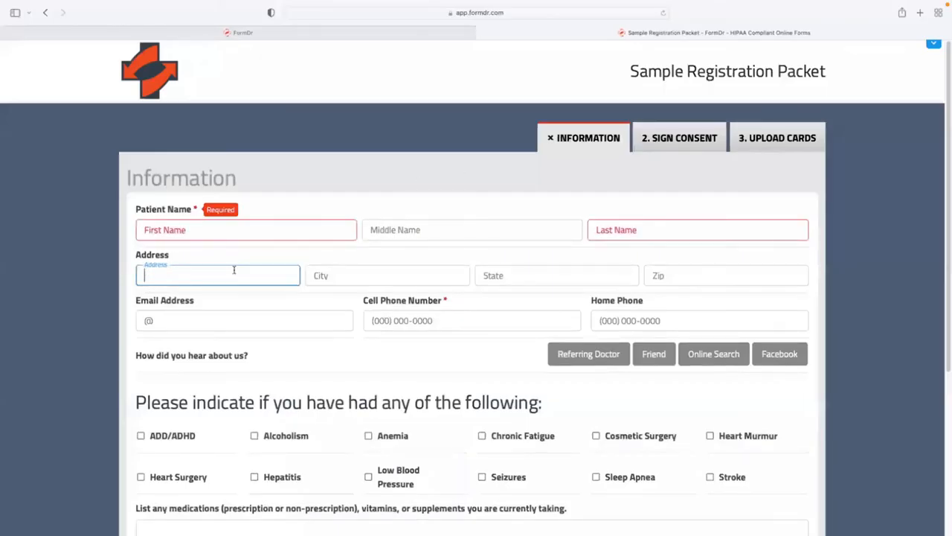
click(297, 224)
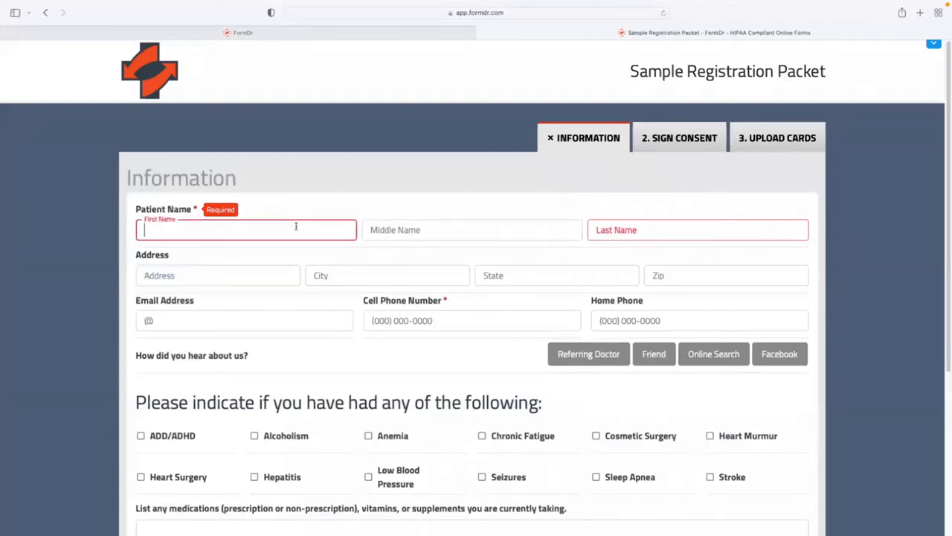
text(David)
key(Tab)
key(Tab)
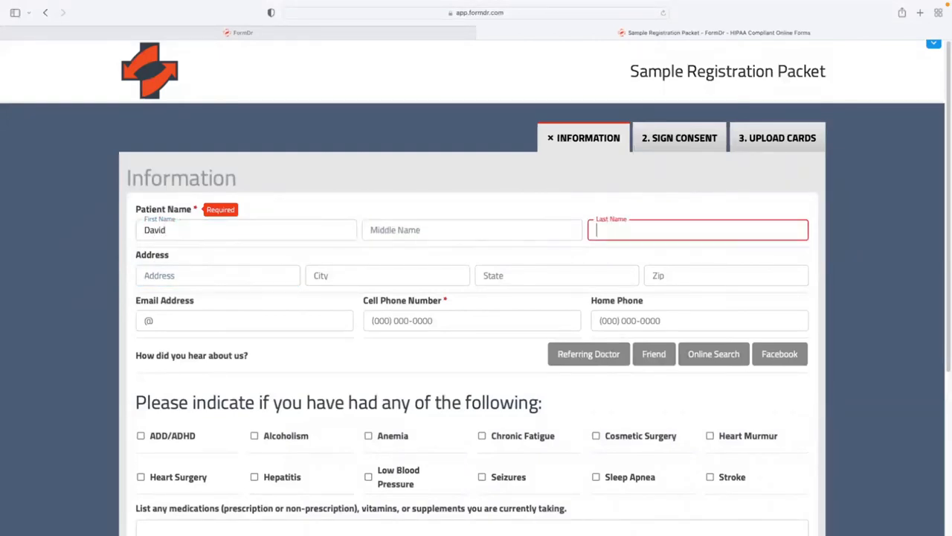
text(J)
click(374, 324)
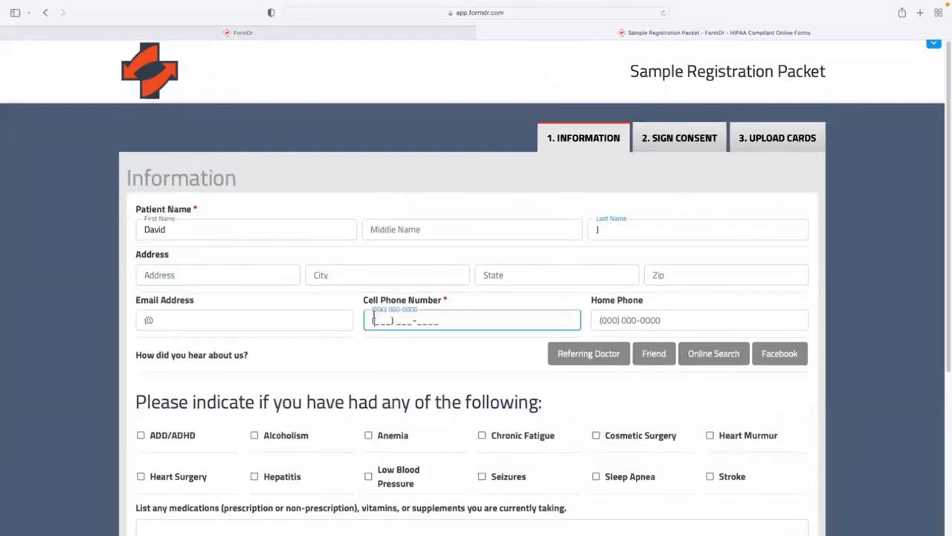
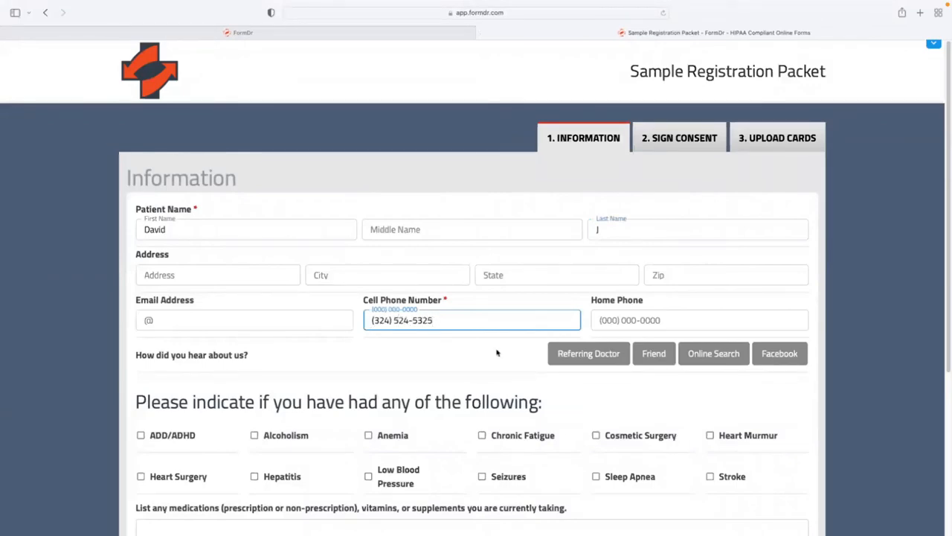
scroll(615, 356, down, 1)
Sign the telehealth consent in the Patient Signature box and move to Upload Cards.
click(651, 134)
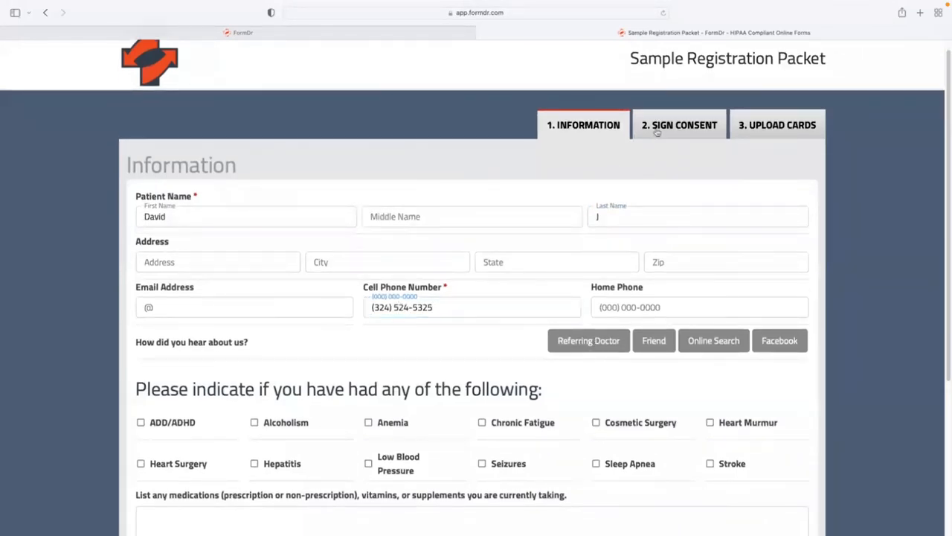
mouse_move(308, 329)
mouse_down()
mouse_move(306, 340)
mouse_move(326, 339)
mouse_move(335, 291)
mouse_move(343, 318)
mouse_up()
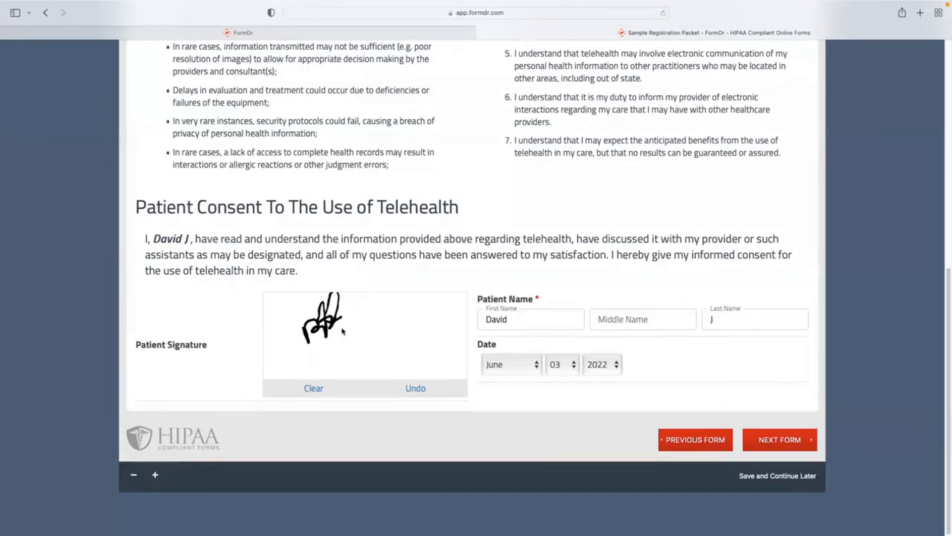
scroll(417, 286, up, 10)
click(779, 146)
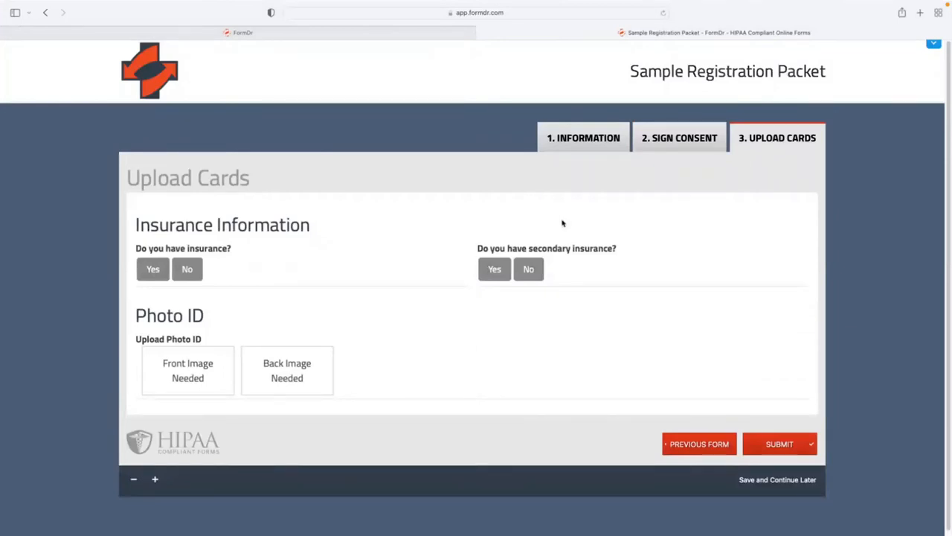
Answer Yes to insurance, upload Insurance-Card.jpg as the front image, submit, and return to FormDr.
click(142, 275)
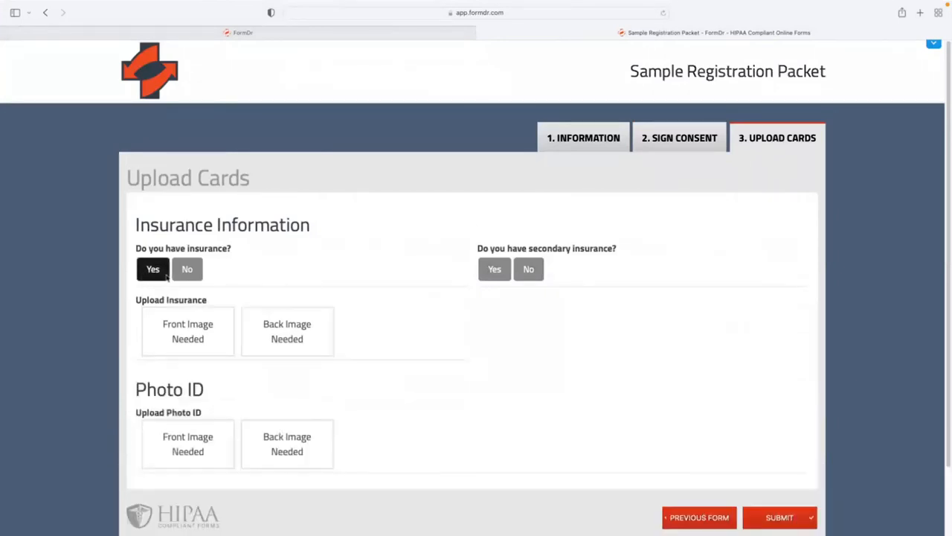
scroll(183, 266, down, 2)
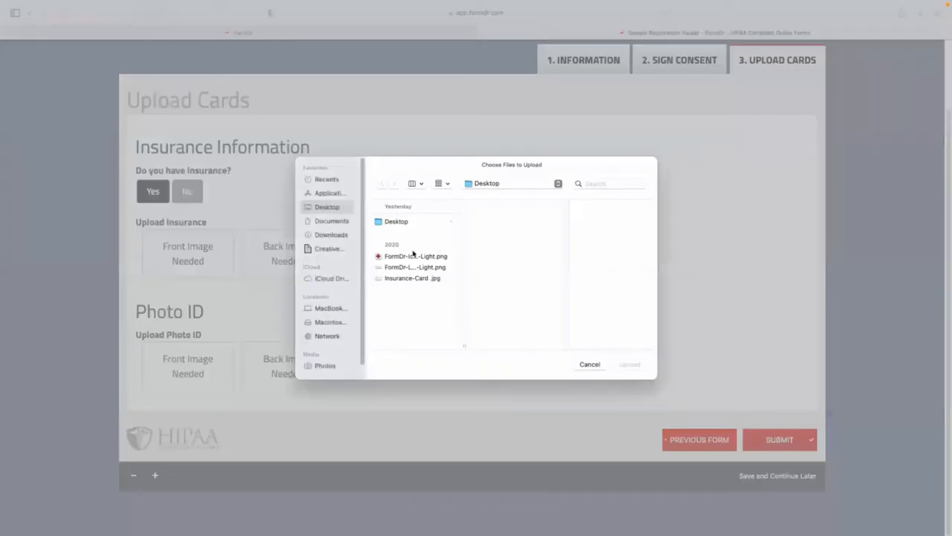
click(408, 274)
click(629, 361)
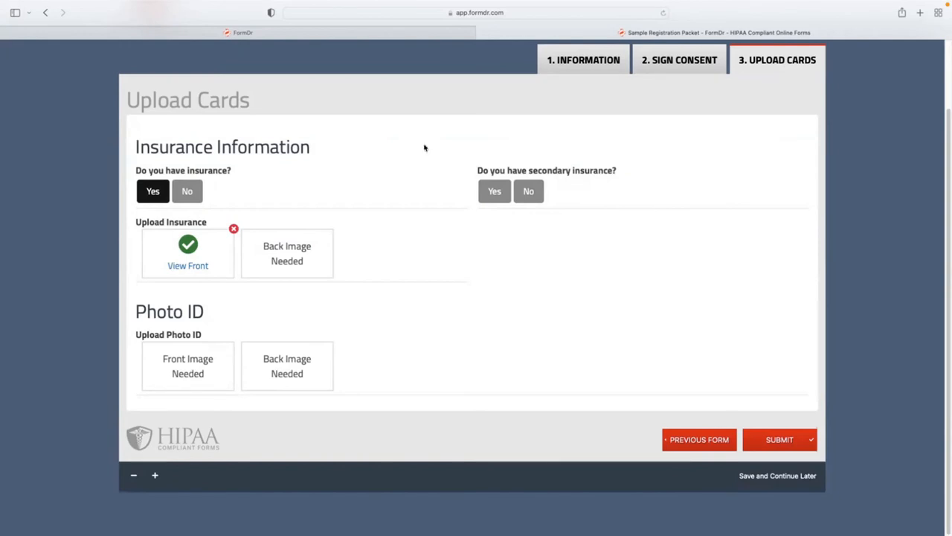
click(787, 441)
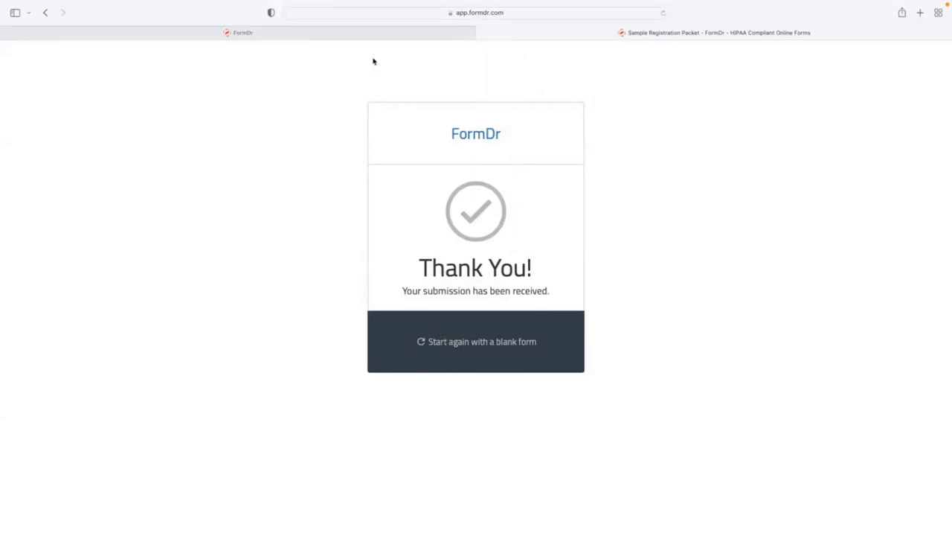
click(380, 35)
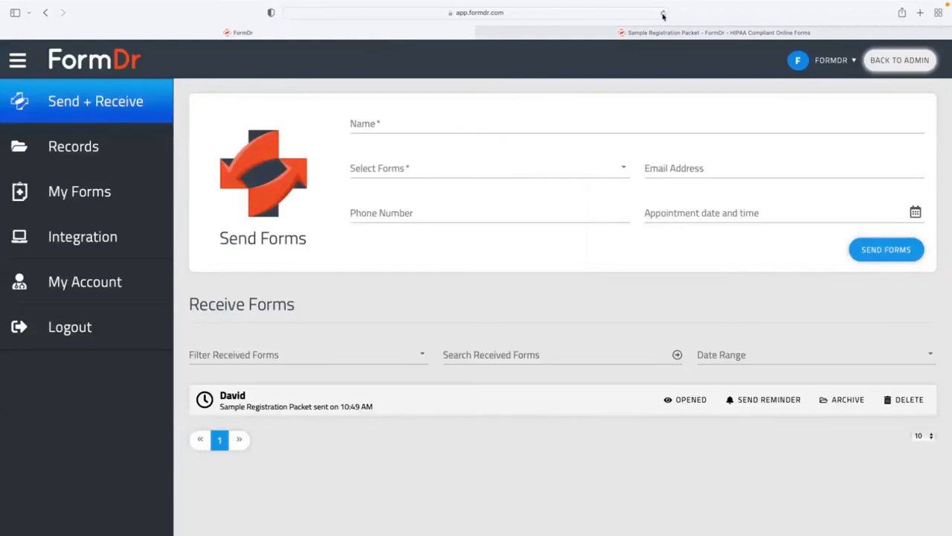
Reload and open the completed submission to check the submitted name and cell phone answers.
click(662, 12)
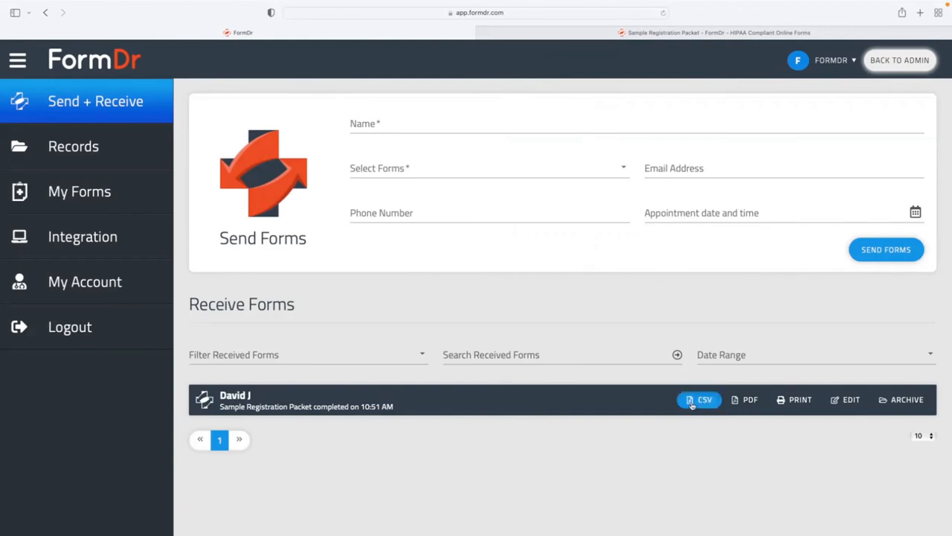
click(319, 396)
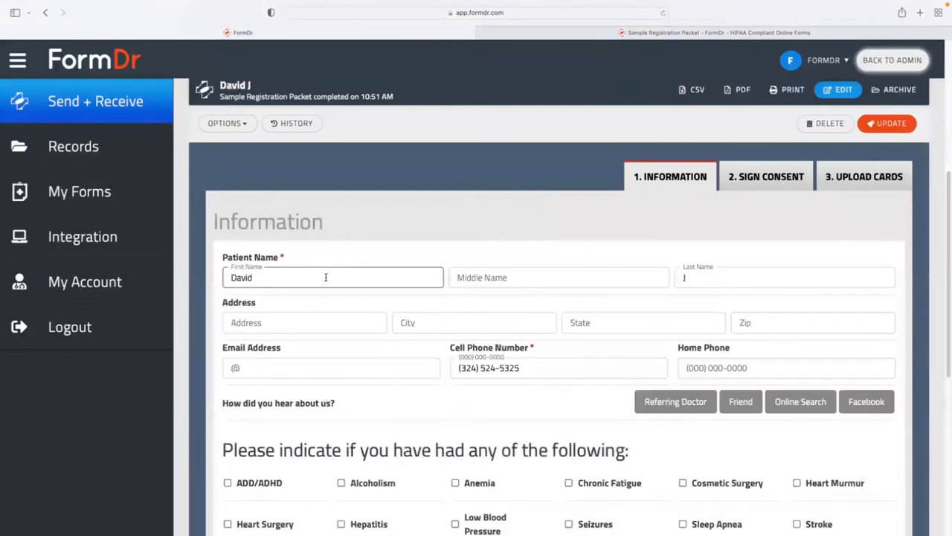
click(326, 277)
click(704, 269)
click(535, 369)
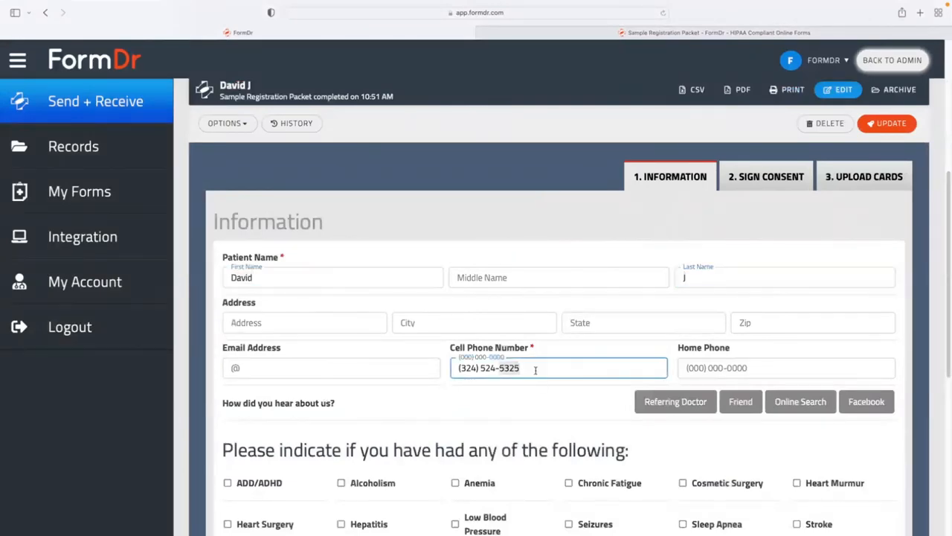
triple_click(535, 370)
scroll(535, 370, down, 2)
scroll(620, 347, up, 3)
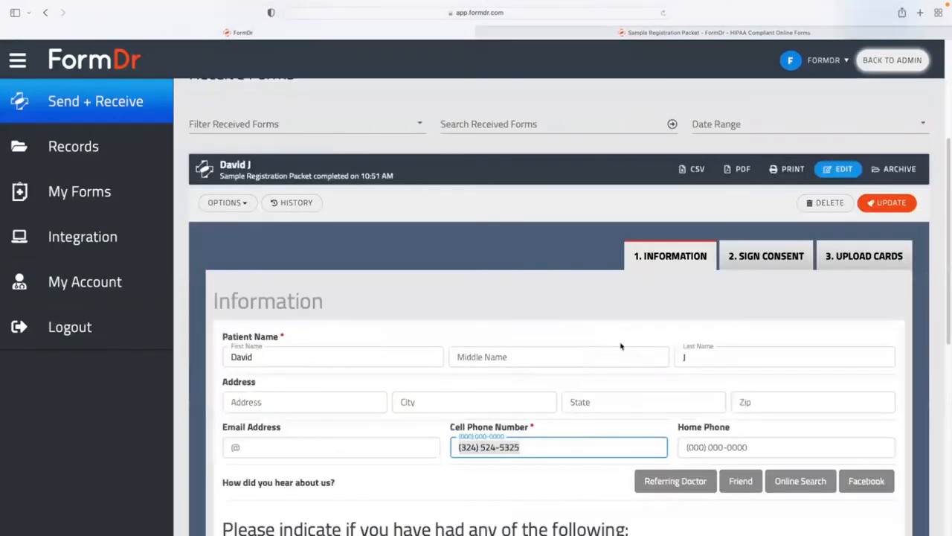
Review the signed consent section and scroll down to the card uploads.
click(749, 258)
scroll(653, 293, down, 10)
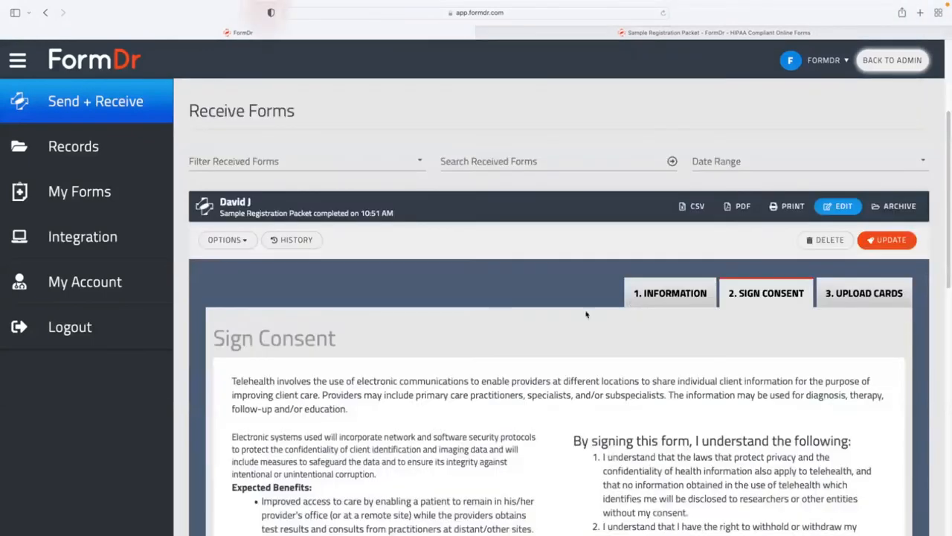
scroll(841, 251, up, 10)
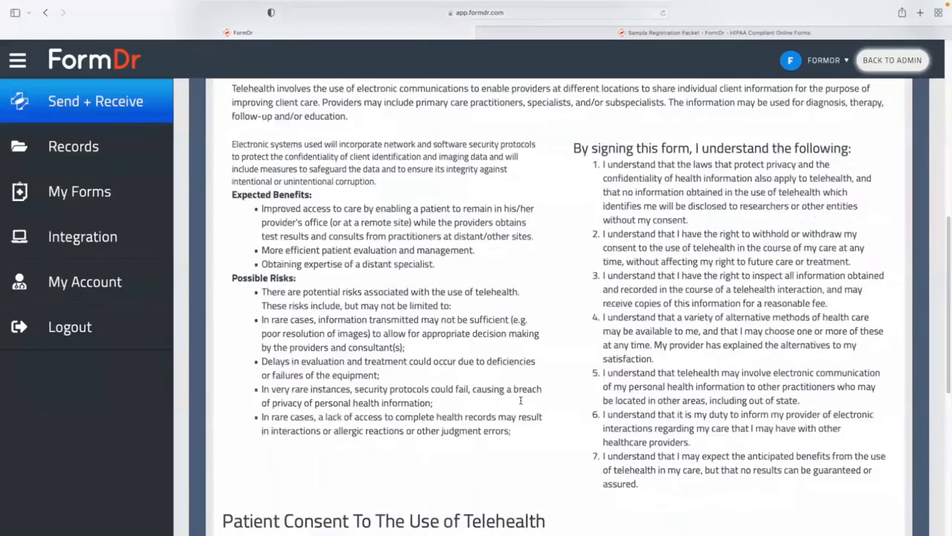
scroll(640, 302, down, 4)
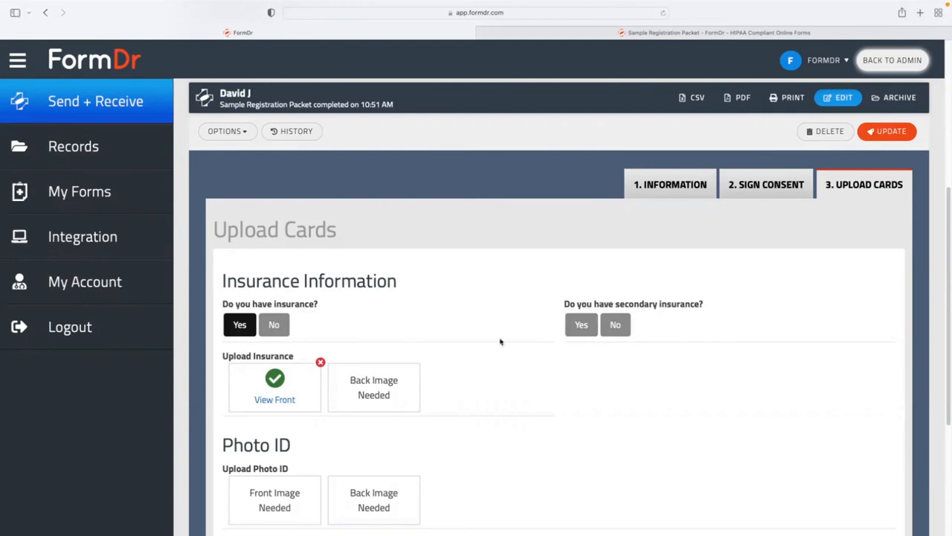
Preview the uploaded front insurance card image, close it, and collapse the submission row.
click(273, 402)
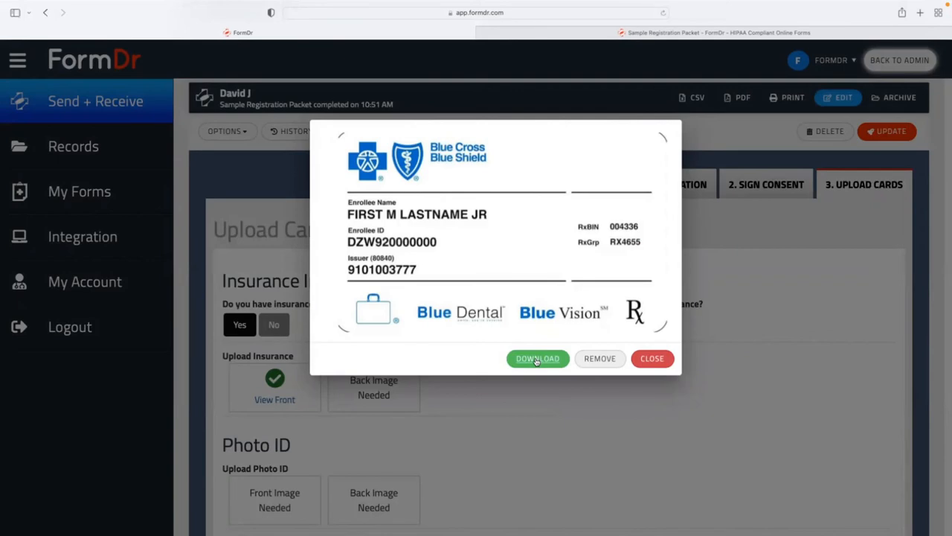
click(772, 293)
scroll(720, 292, up, 2)
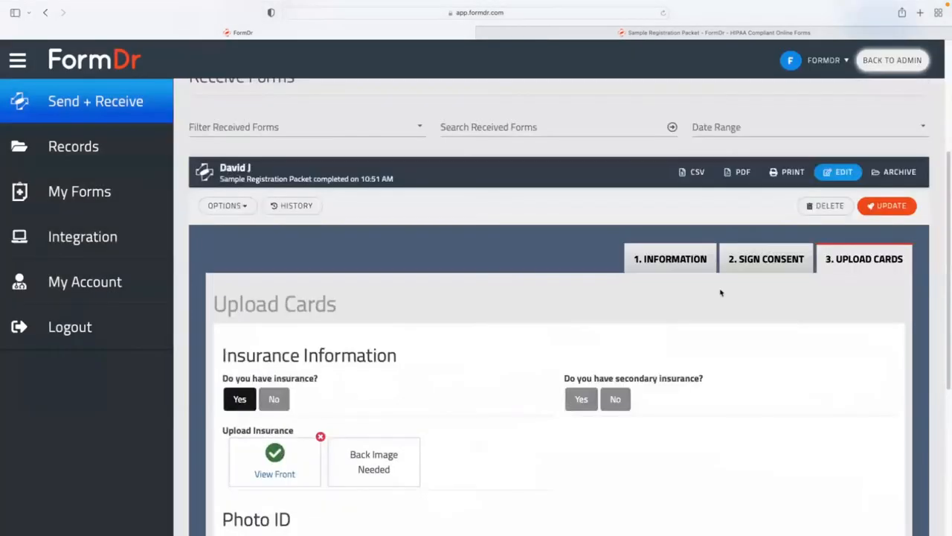
click(601, 182)
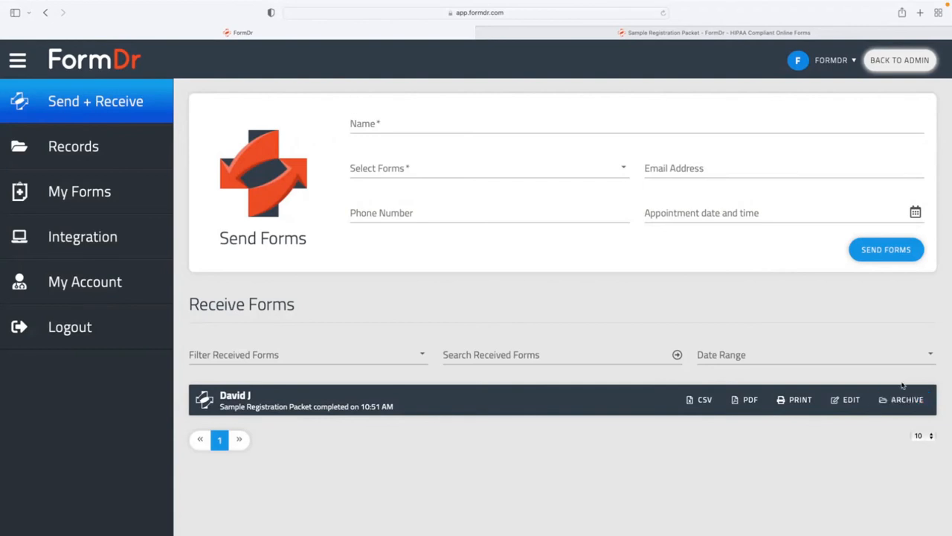
Archive the completed Sample Registration Packet into the patient's record and dismiss the confirmation.
click(901, 401)
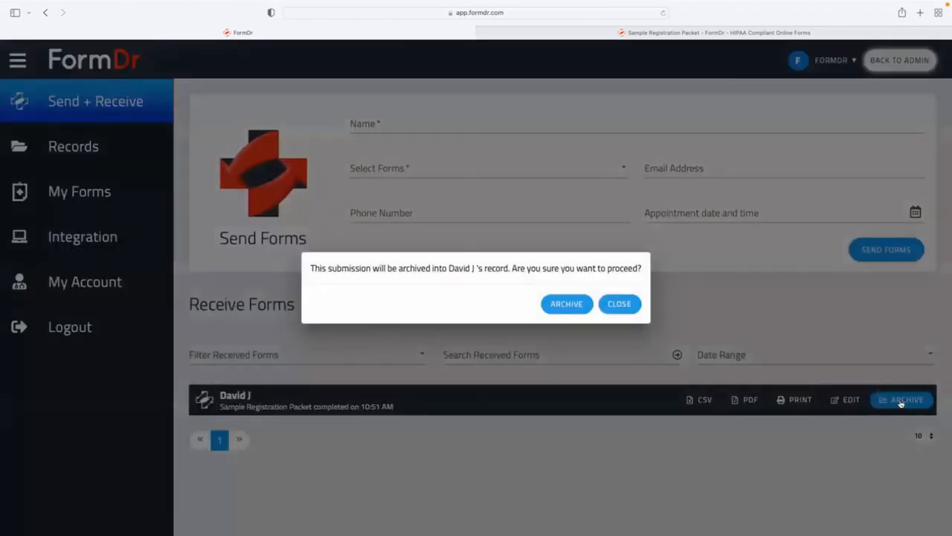
click(569, 304)
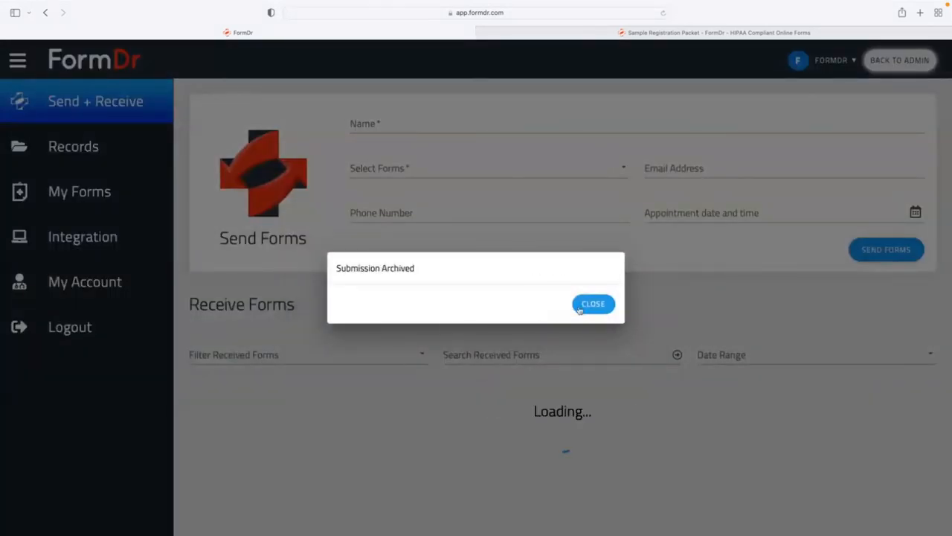
click(591, 305)
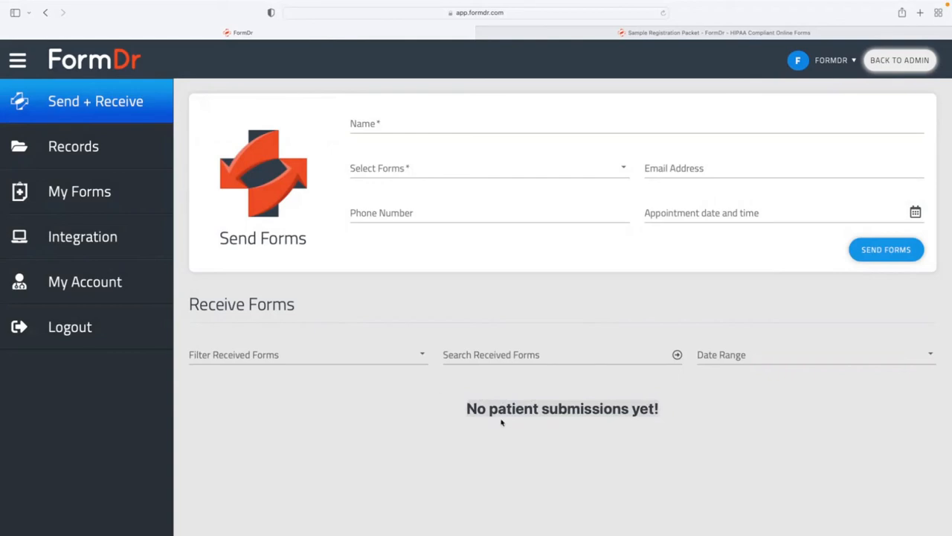
click(543, 421)
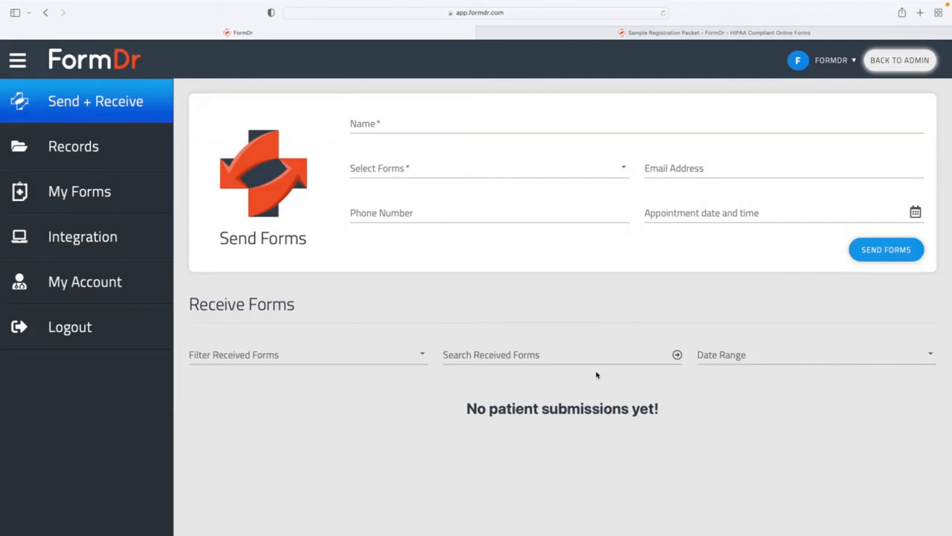
Open the patient's record from Records to view the archived packet, then go back to the list.
click(94, 150)
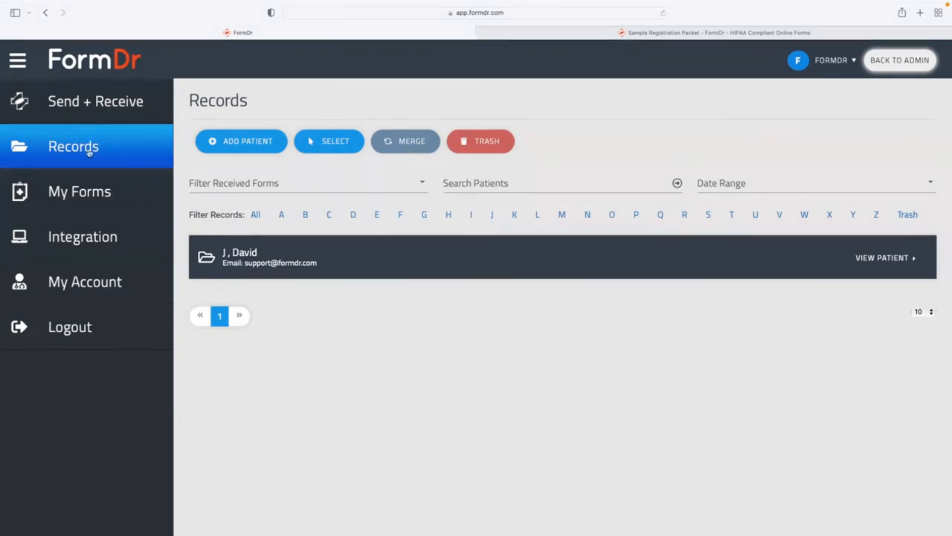
click(249, 254)
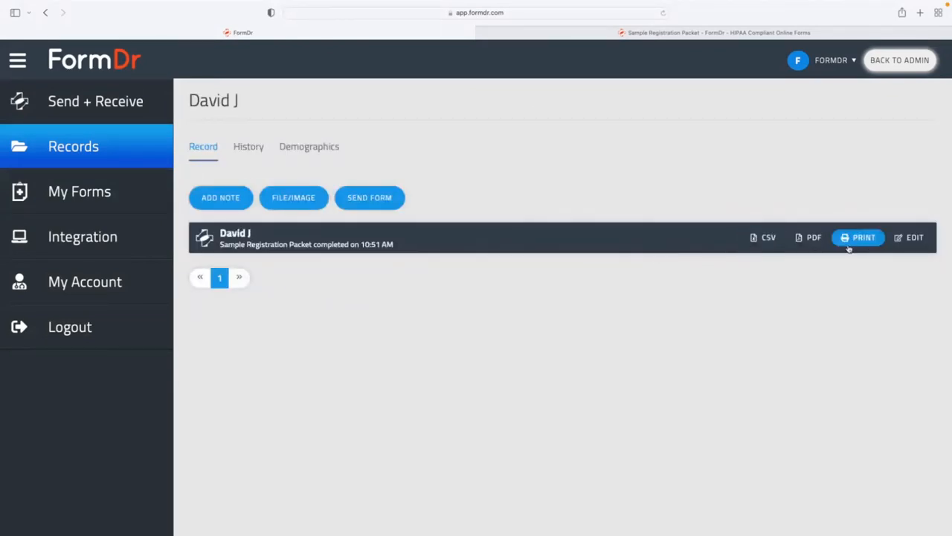
click(137, 155)
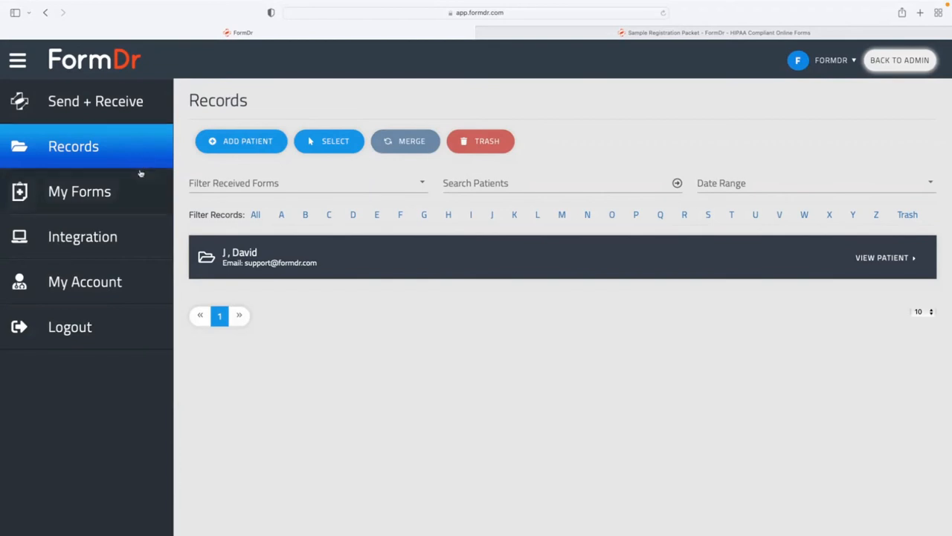
Trash the patient's record, view it under the Trash filter, and go to Practice Integration.
click(329, 140)
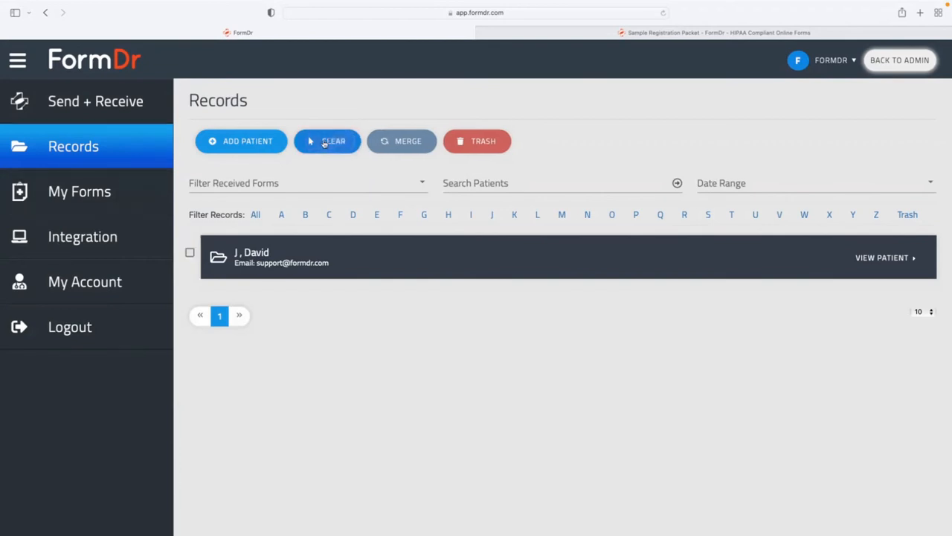
click(189, 252)
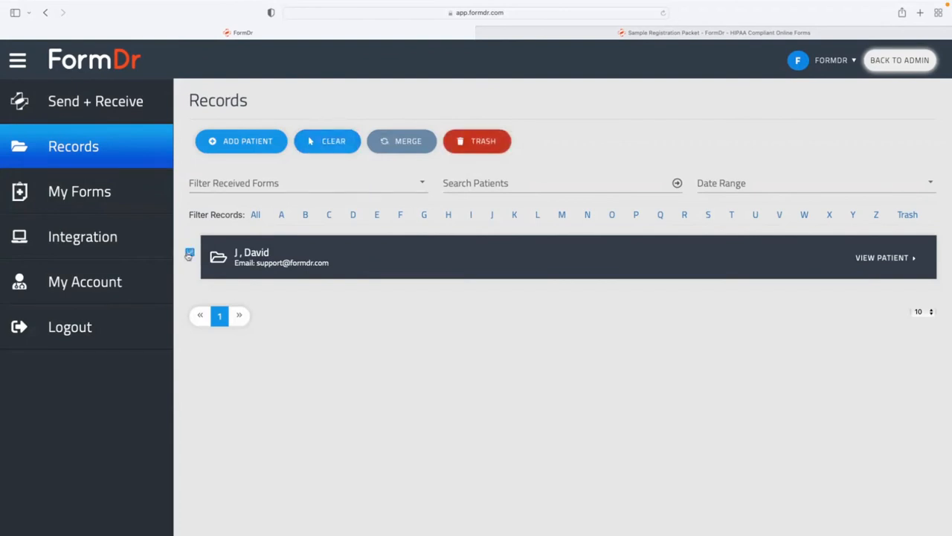
click(467, 146)
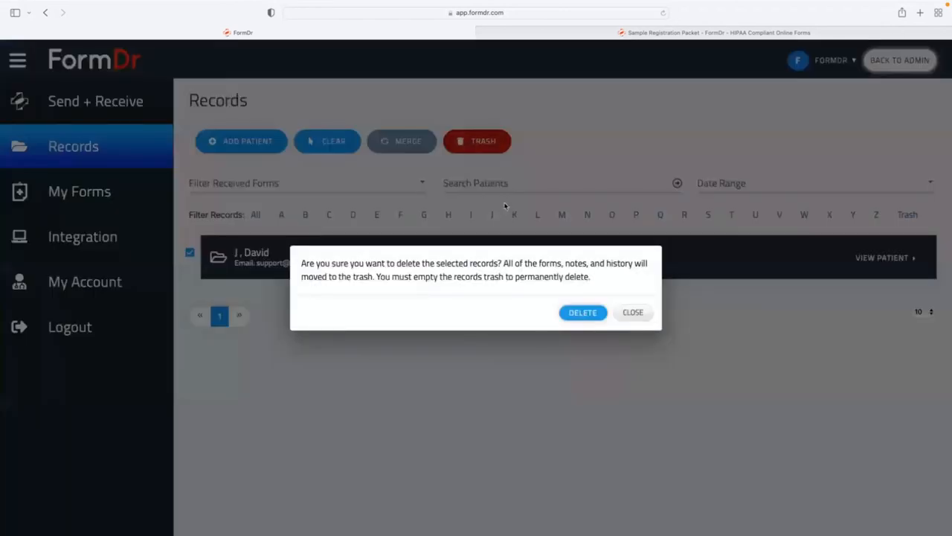
click(569, 311)
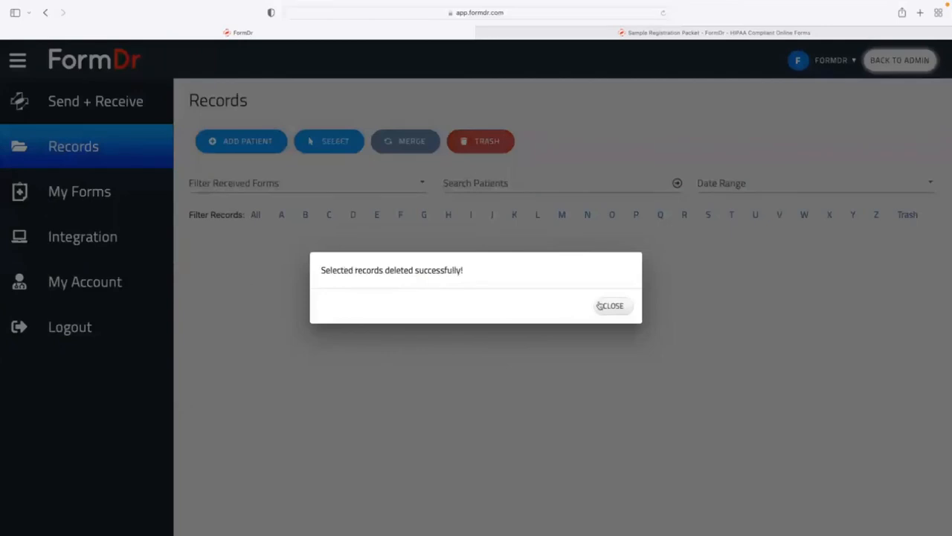
click(604, 310)
click(907, 215)
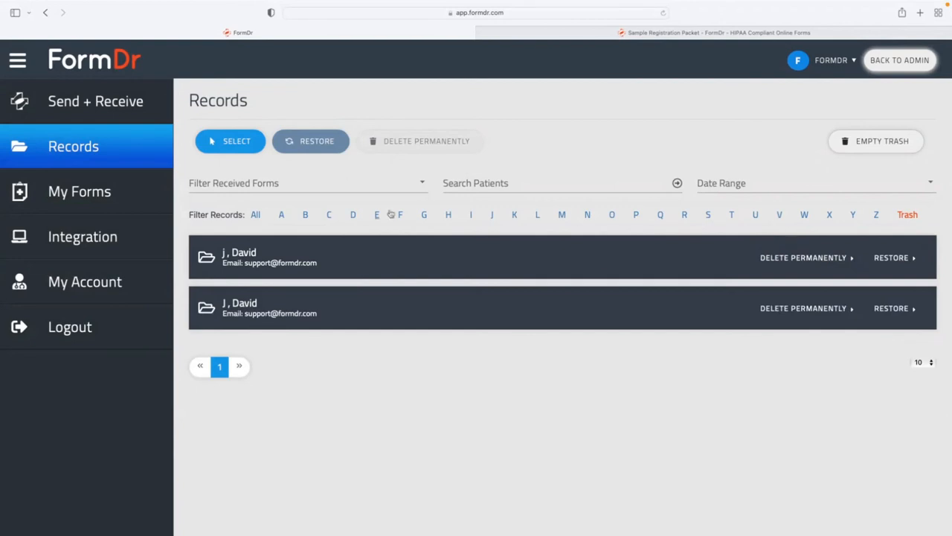
click(131, 242)
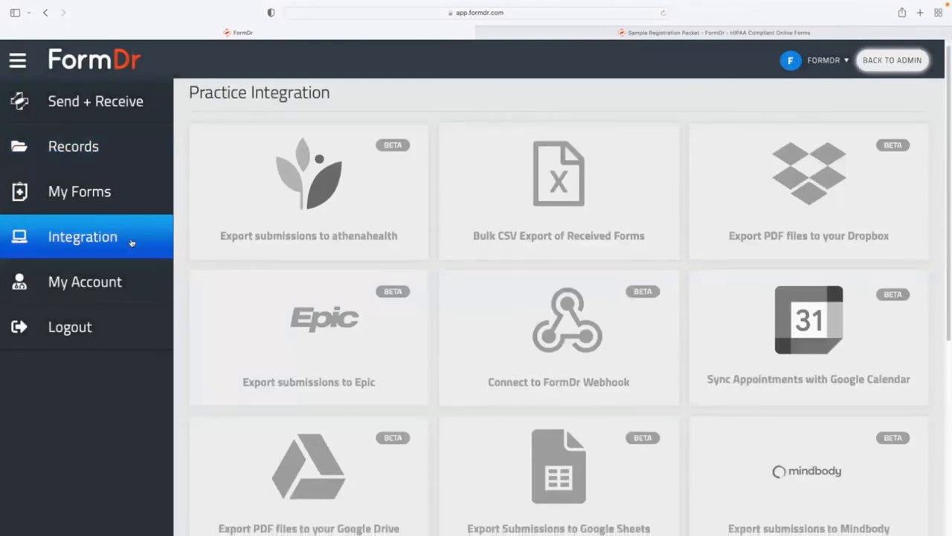
Browse all the practice integration tiles, then return to My Account's Account Settings.
scroll(131, 241, down, 1)
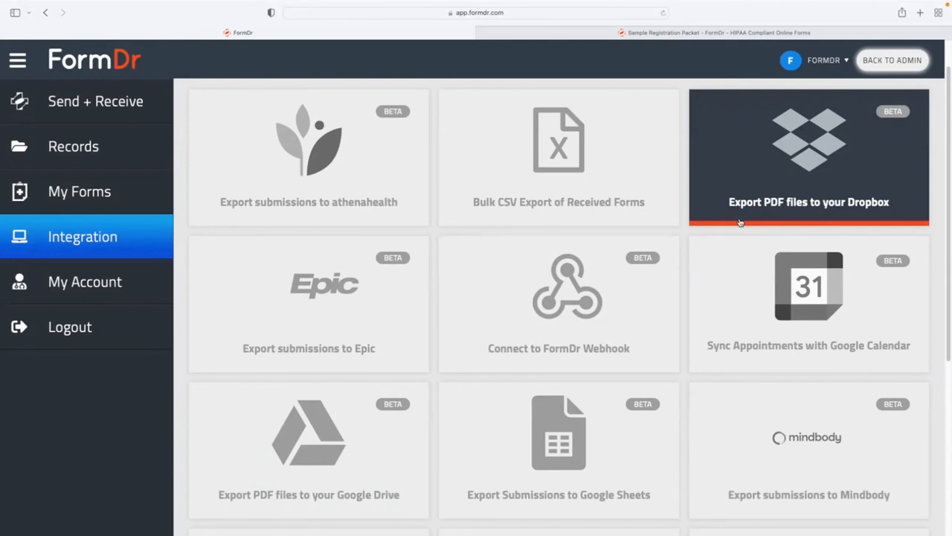
scroll(706, 351, down, 1)
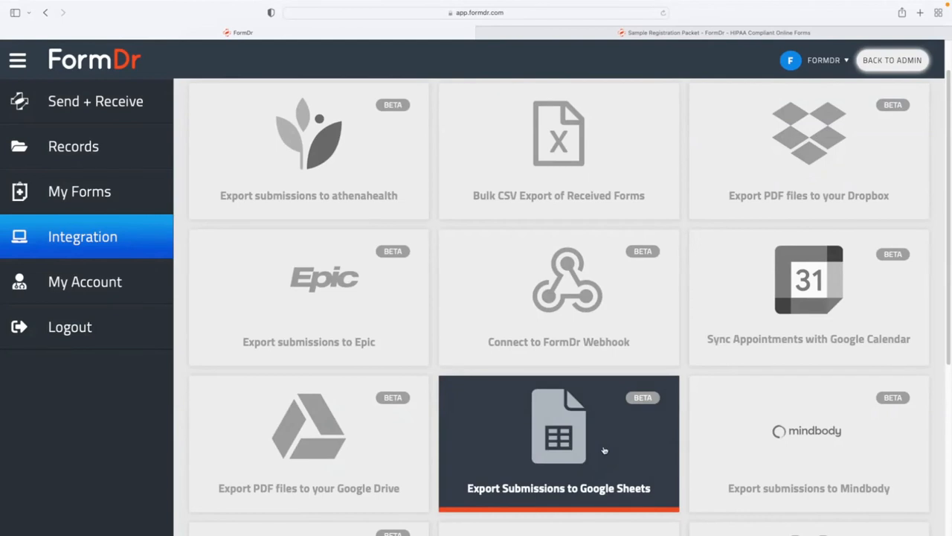
scroll(610, 317, up, 1)
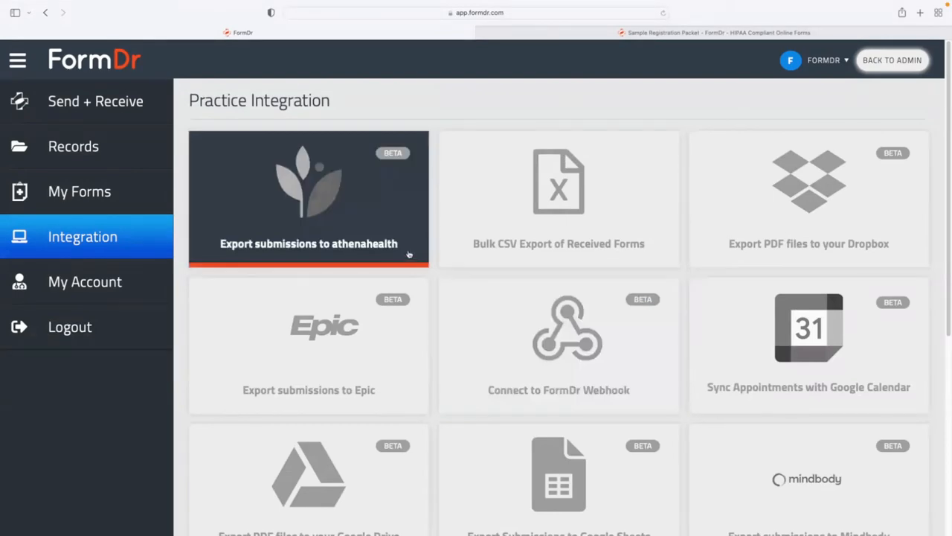
scroll(404, 310, down, 4)
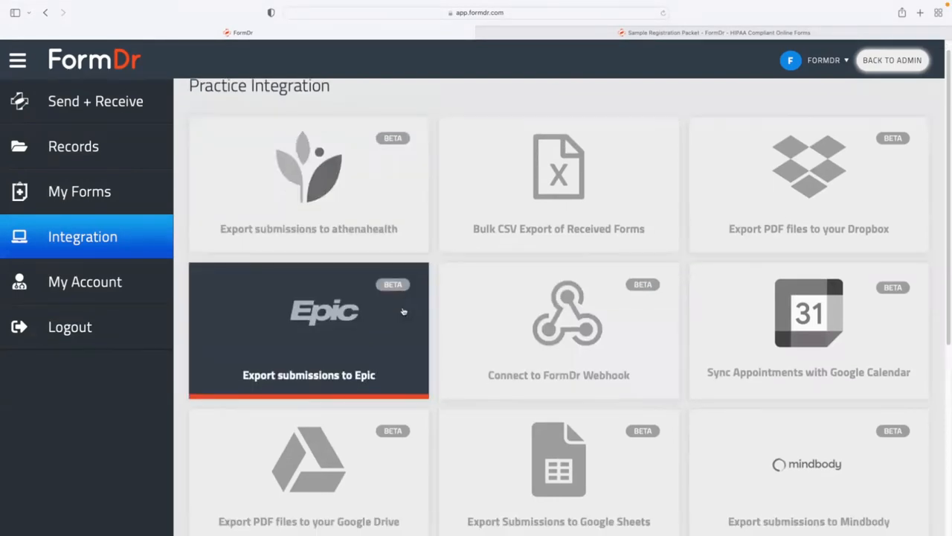
scroll(732, 306, down, 1)
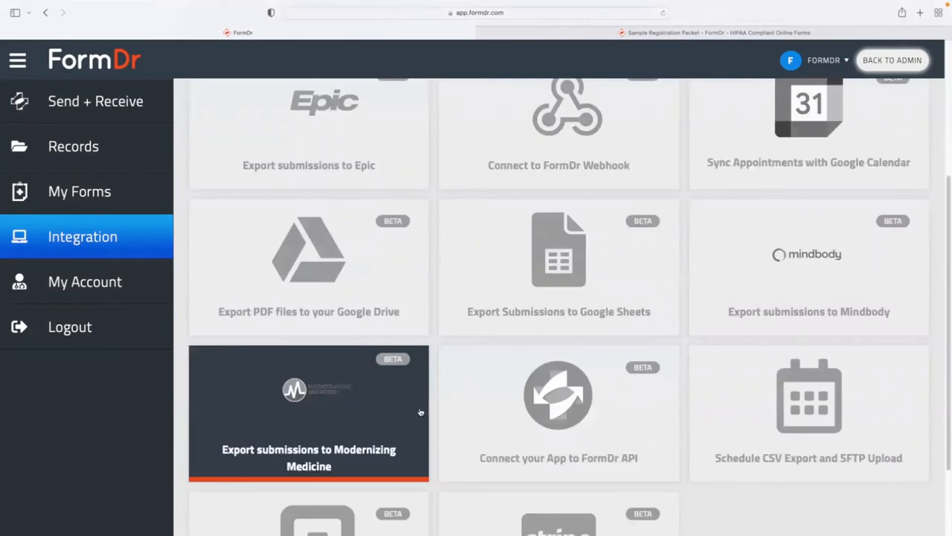
scroll(414, 406, down, 1)
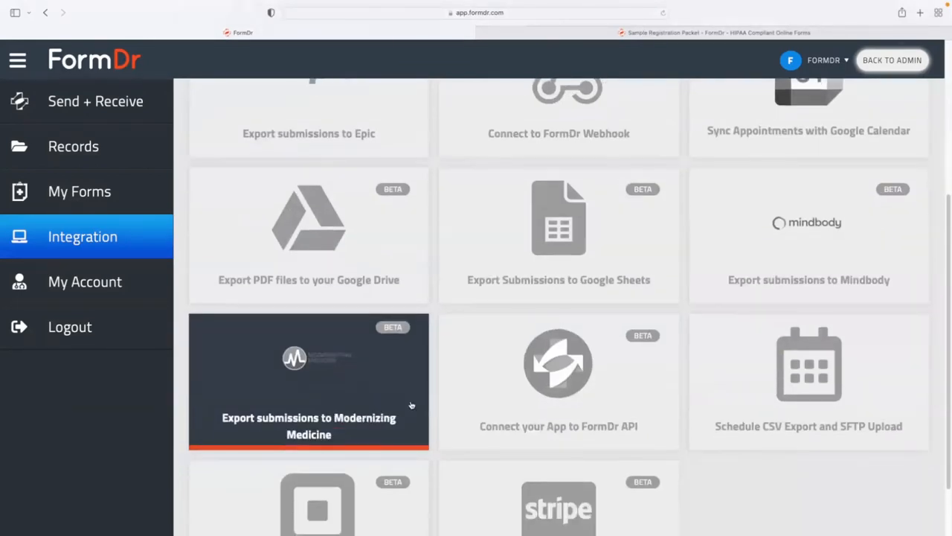
scroll(412, 405, down, 1)
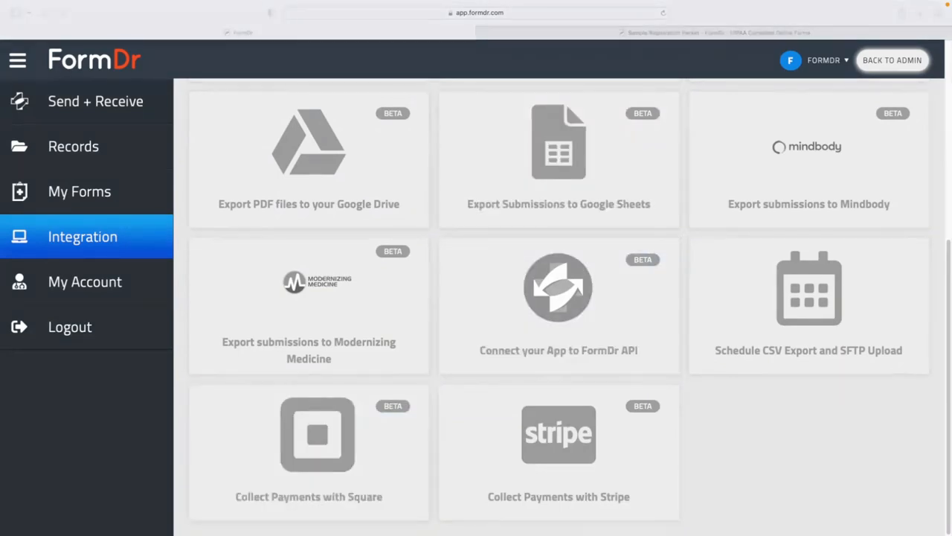
click(130, 283)
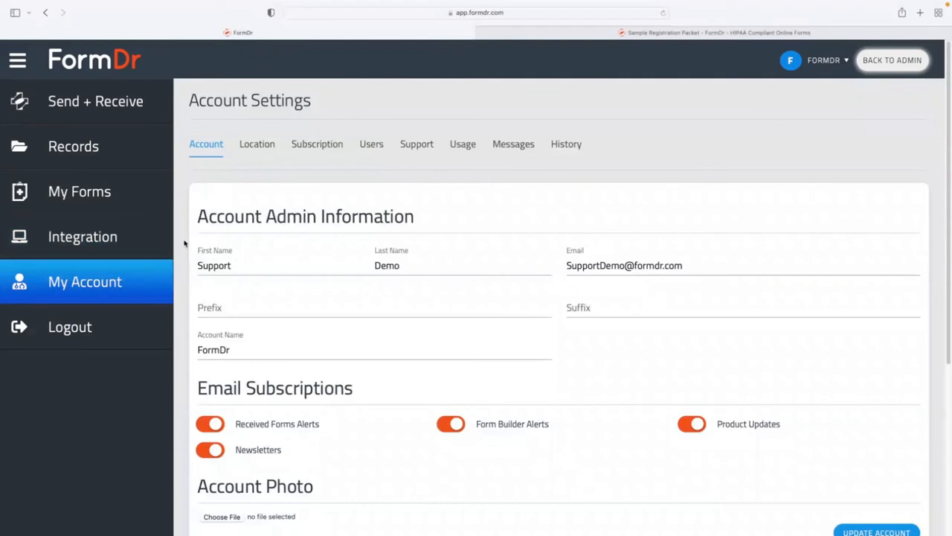
Show the Support section and open the FormDr Product Guide in a new tab.
click(418, 146)
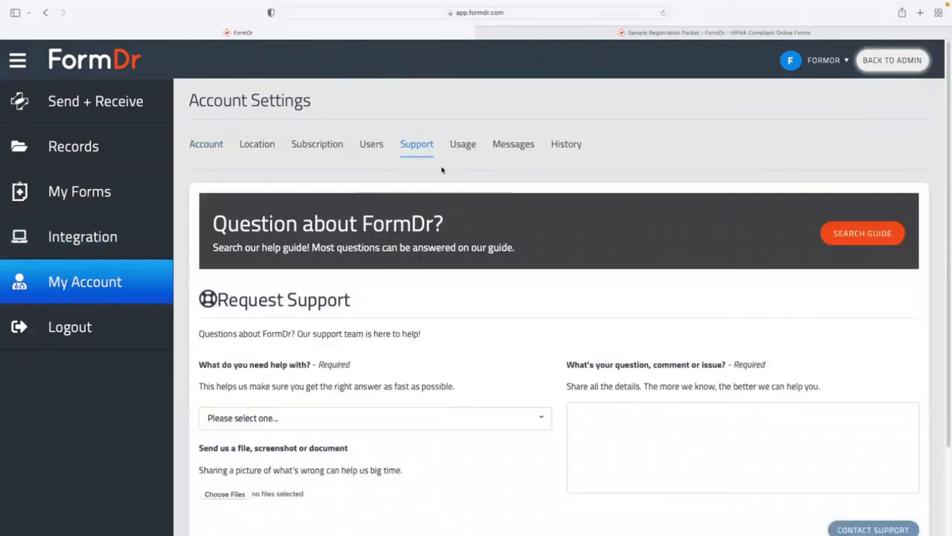
click(876, 242)
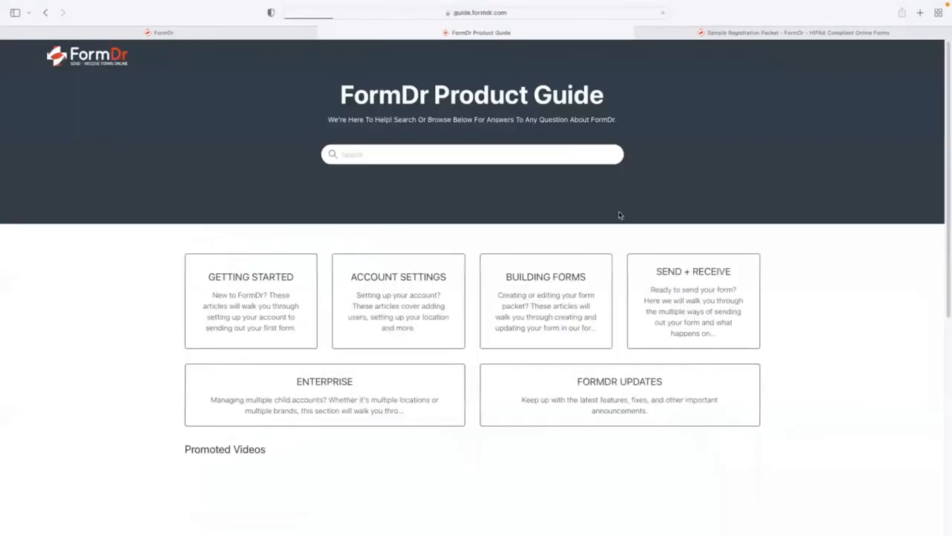
scroll(561, 476, down, 3)
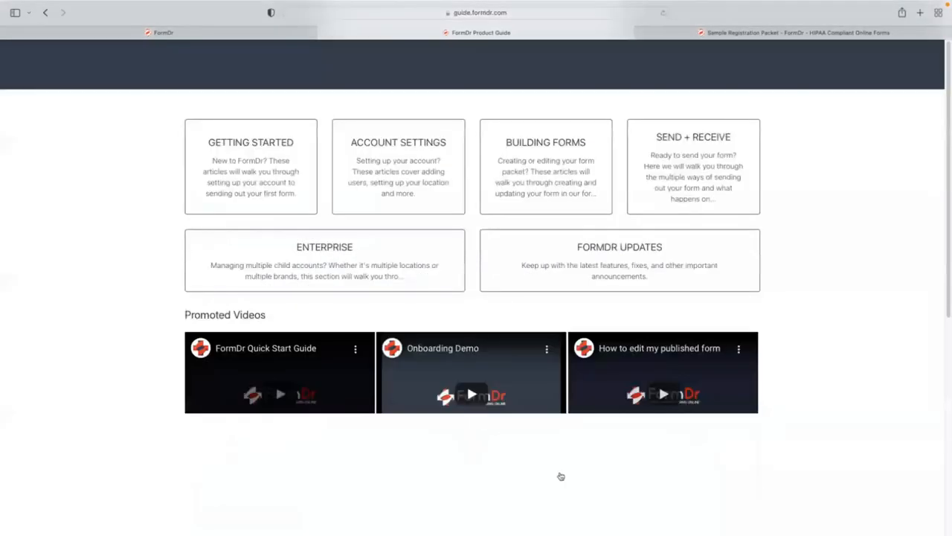
scroll(539, 407, up, 3)
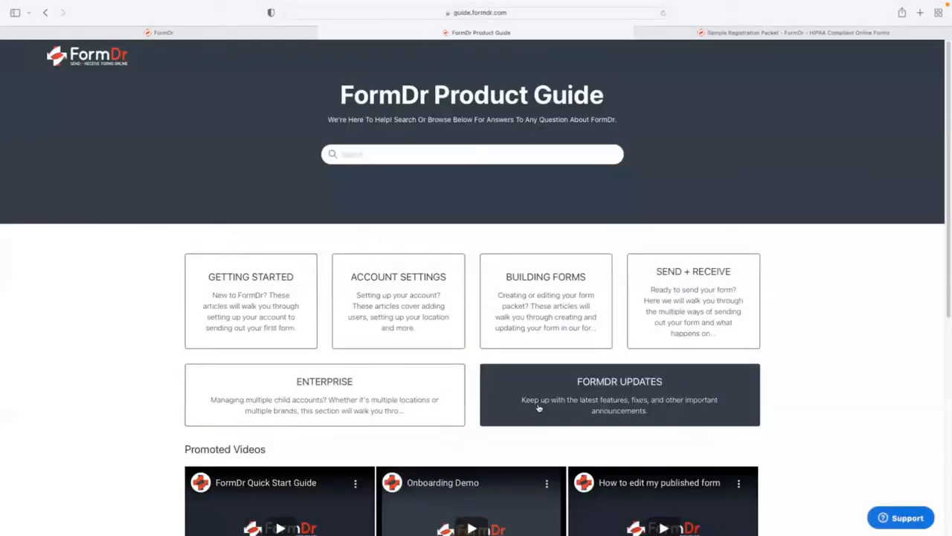
Back in FormDr, place the cursor in the Request Support question box.
click(236, 35)
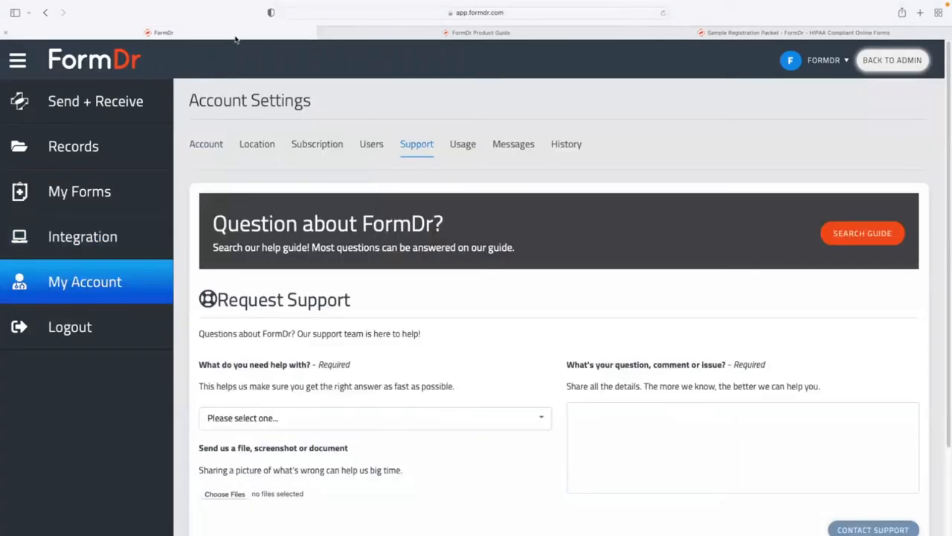
scroll(335, 148, down, 2)
click(625, 353)
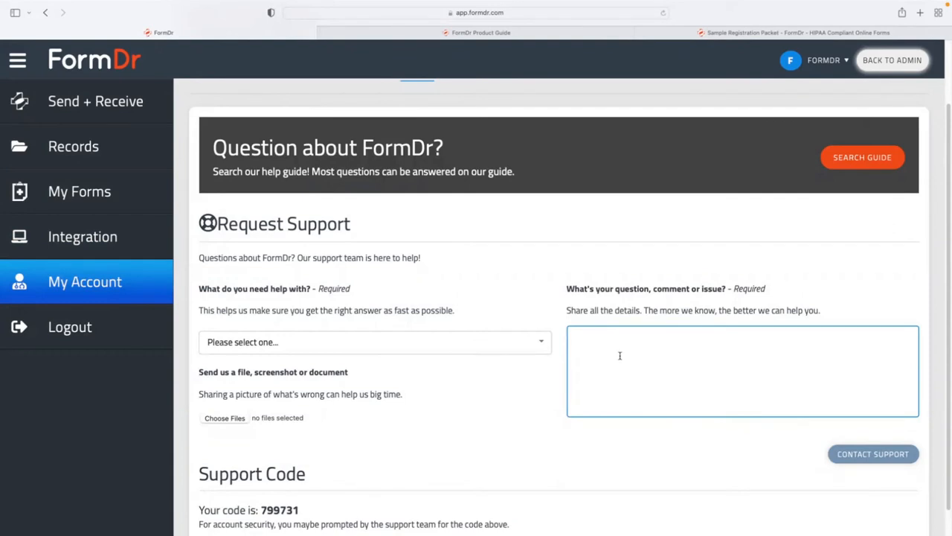
scroll(592, 365, up, 2)
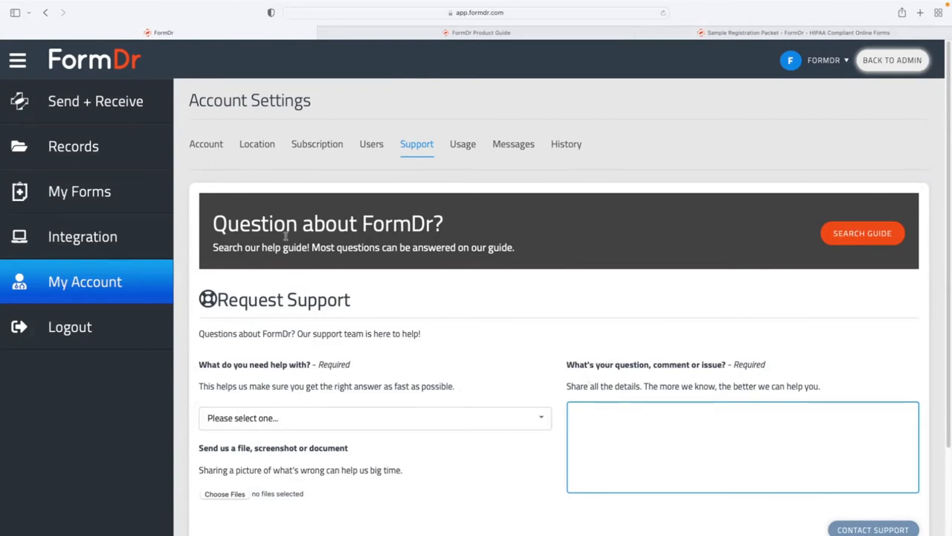
Show My Forms, listing the Sample Registration Packet with its 3 forms.
click(167, 195)
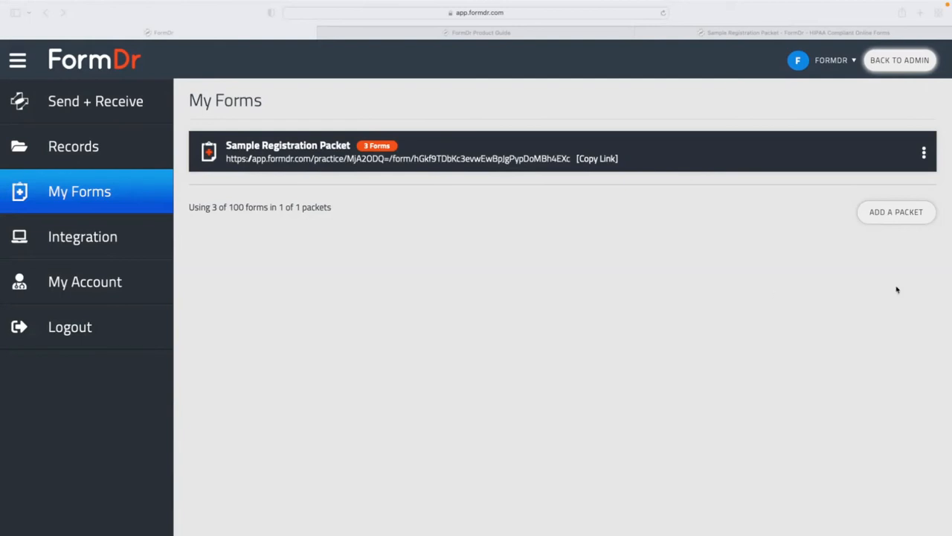
Show the Account Settings Location tab and focus the reply-to Email Address field.
click(355, 309)
click(105, 291)
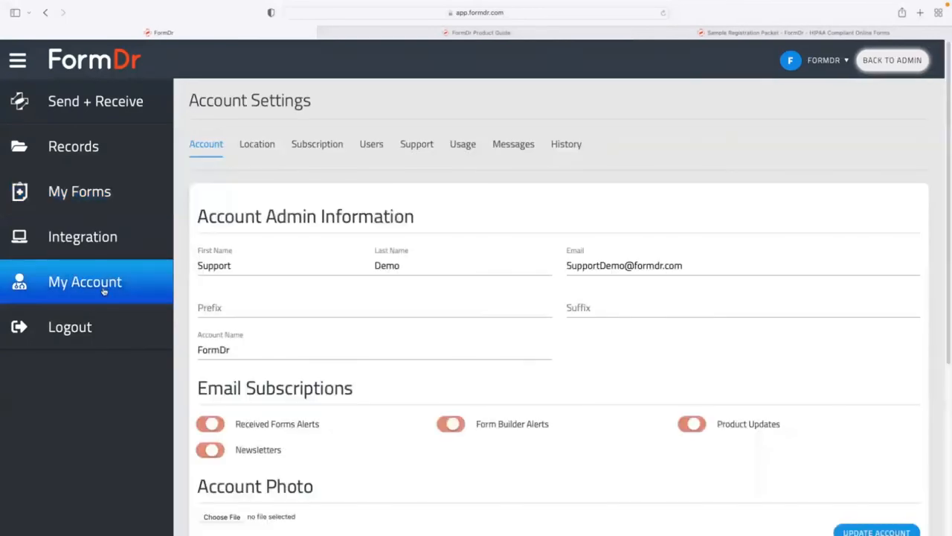
click(253, 145)
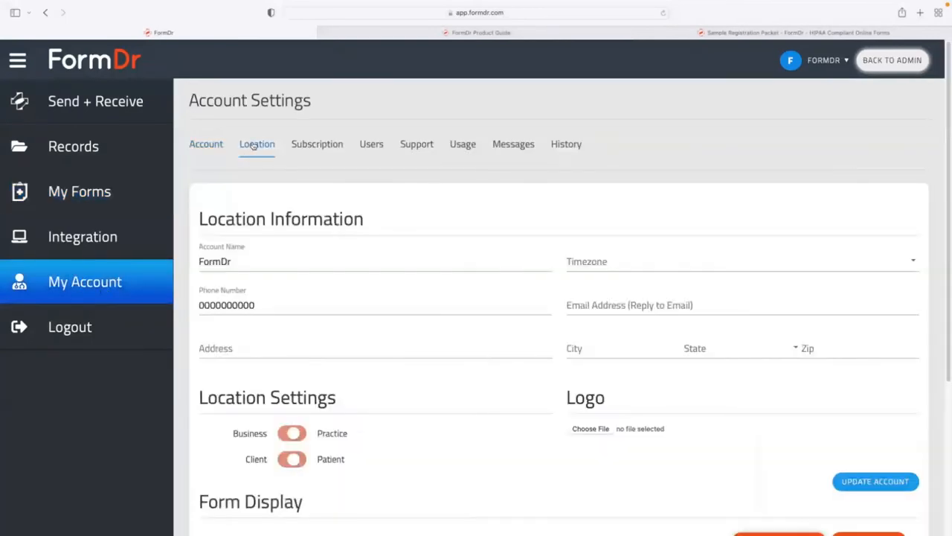
click(589, 302)
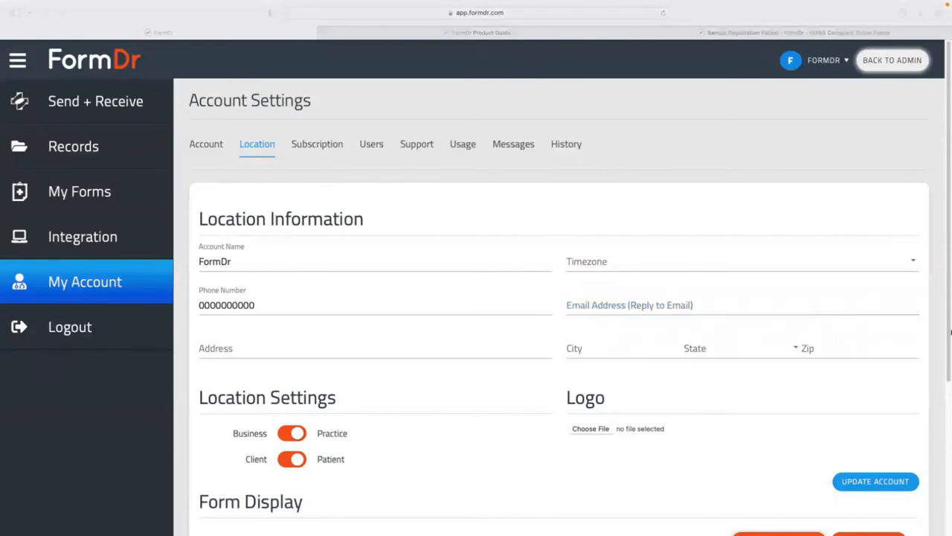
click(665, 309)
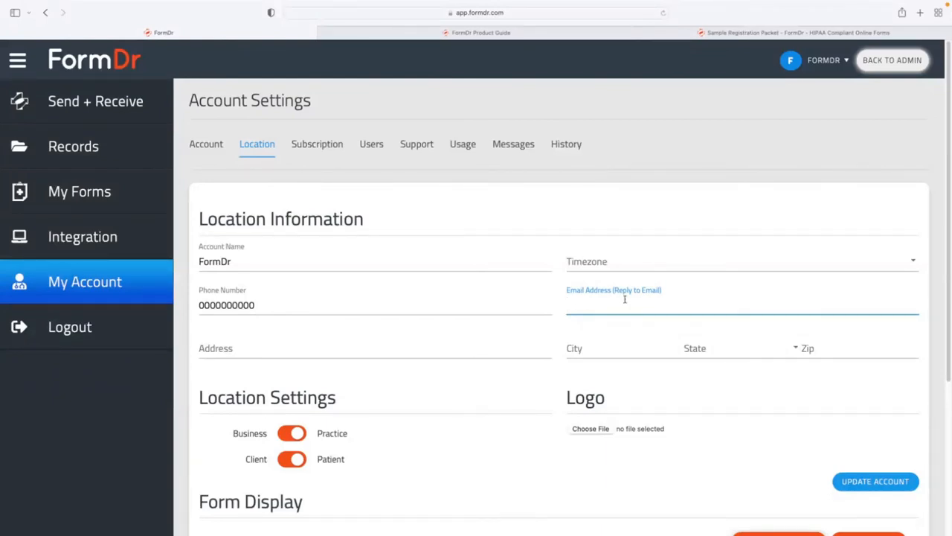
click(209, 152)
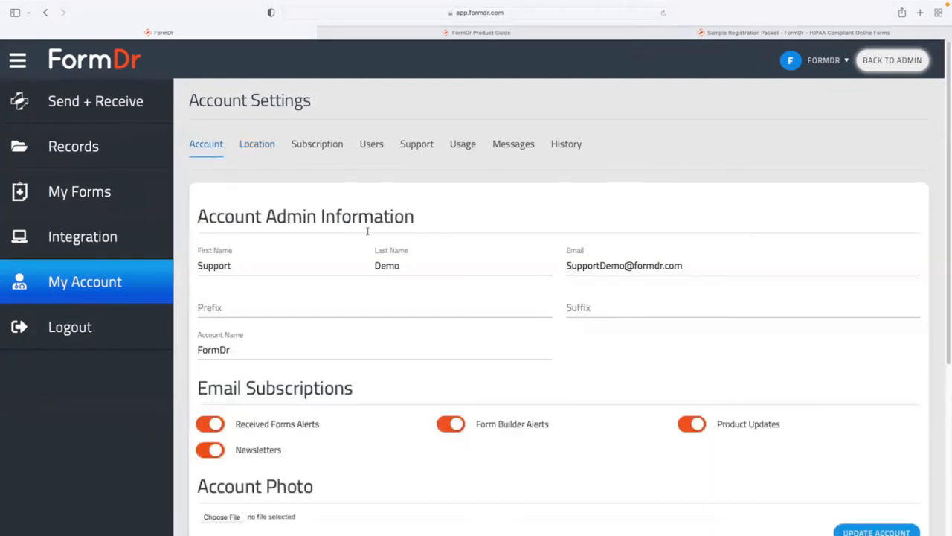
triple_click(611, 263)
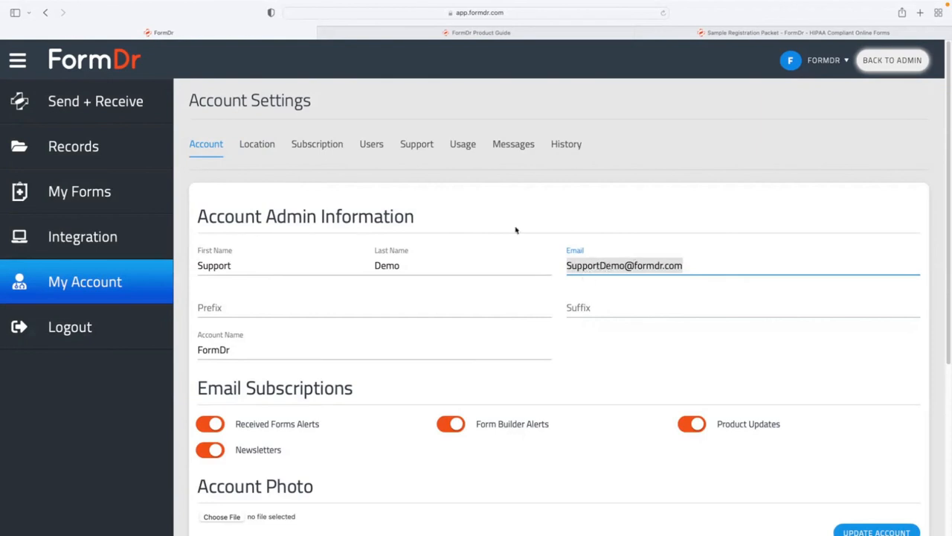
click(379, 148)
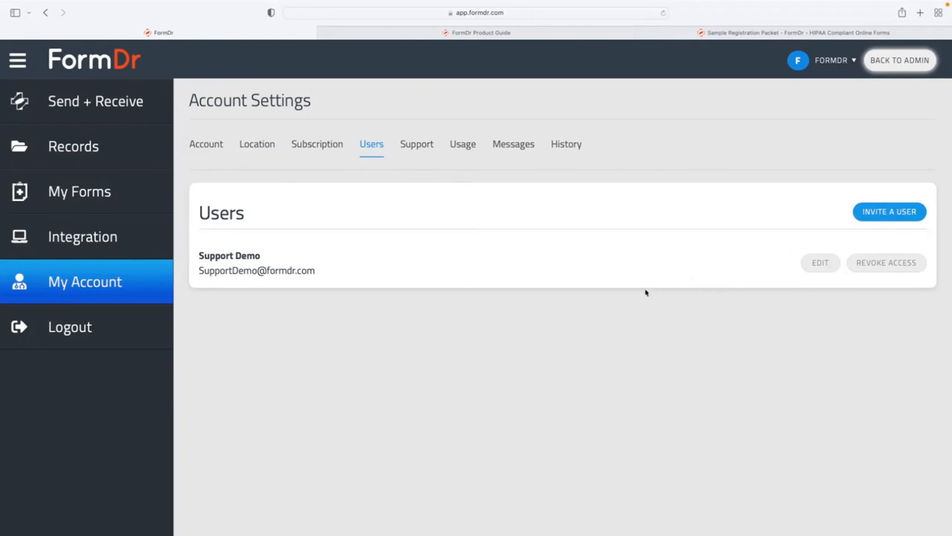
click(257, 145)
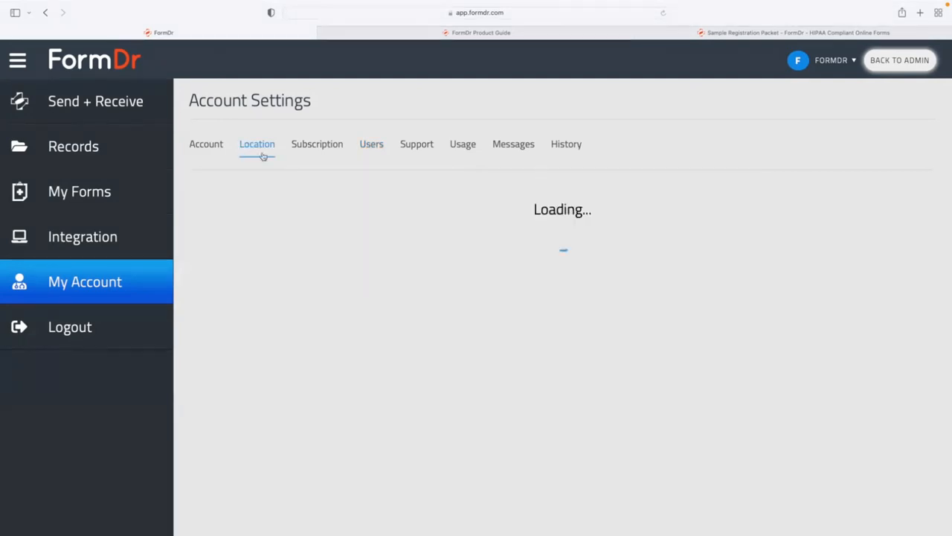
click(621, 305)
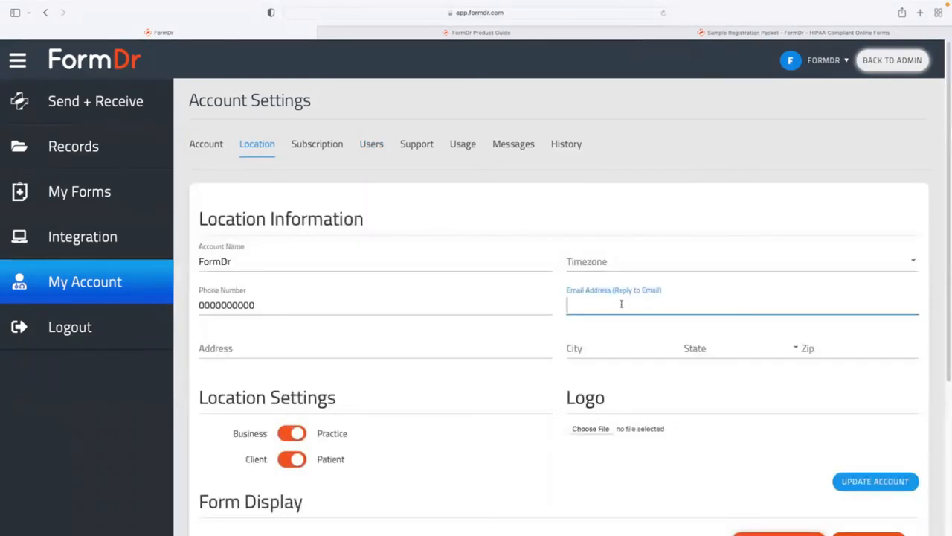
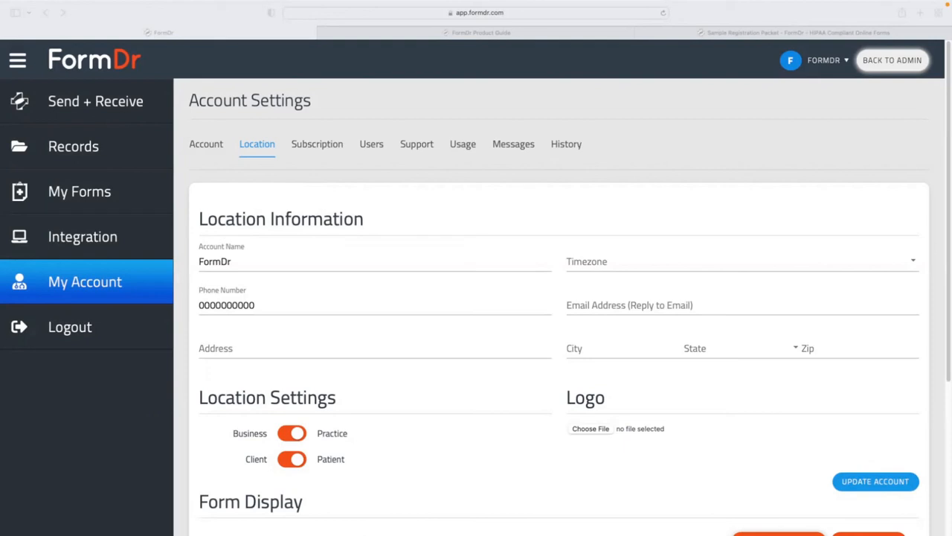
Leave Account Settings for My Forms, which lists the Sample Registration Packet.
click(121, 198)
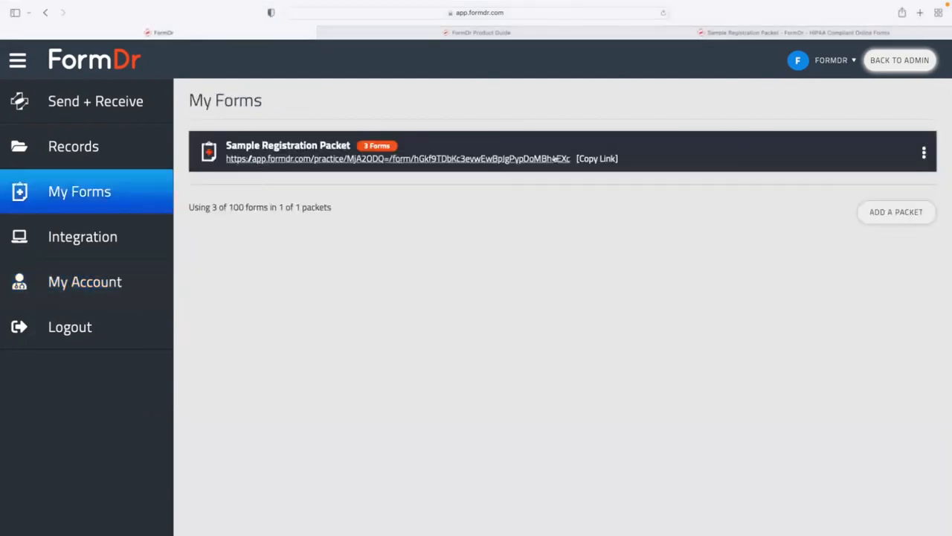
Copy the Sample Registration Packet's shareable link and bring up its actions menu.
click(589, 160)
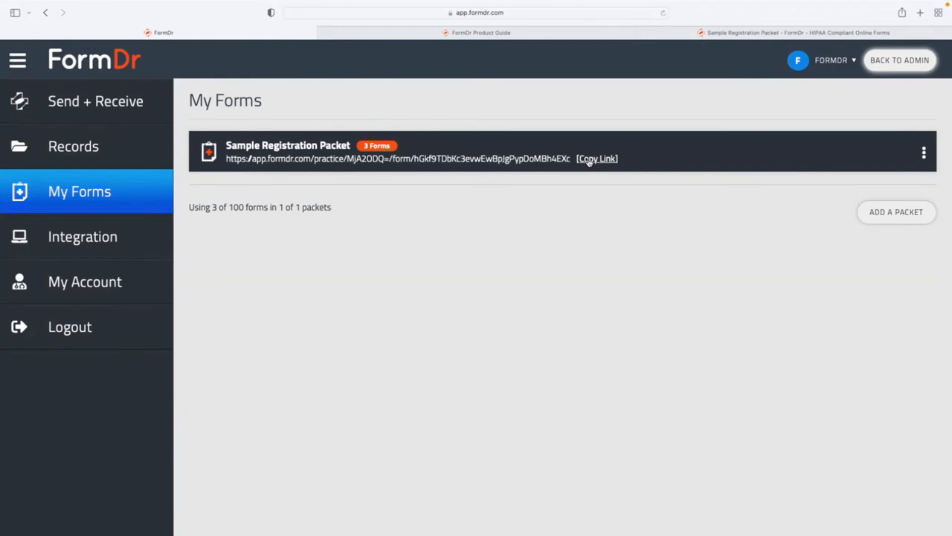
click(588, 161)
click(925, 152)
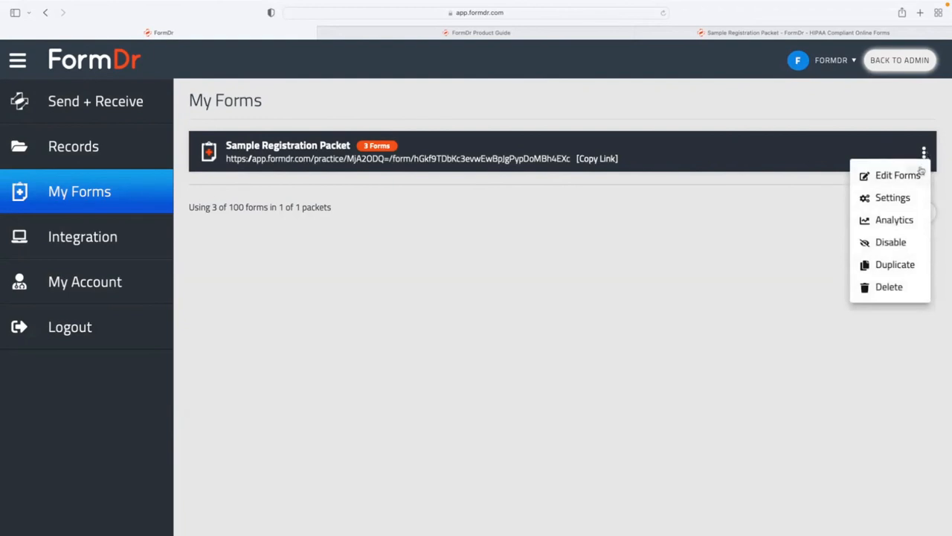
Open the packet's Settings and select its website link code and 'Fill Out Sample Registration Packet Online' wording.
click(889, 199)
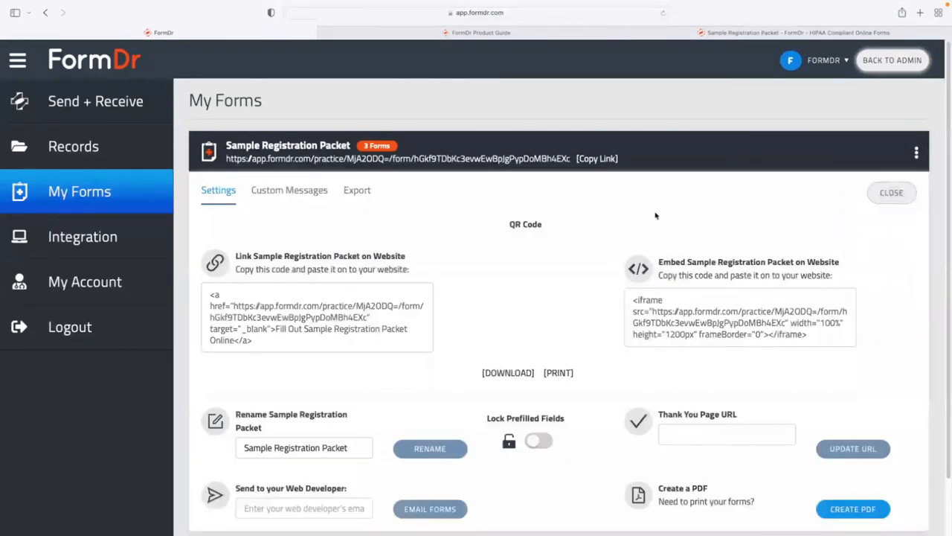
scroll(655, 259, down, 2)
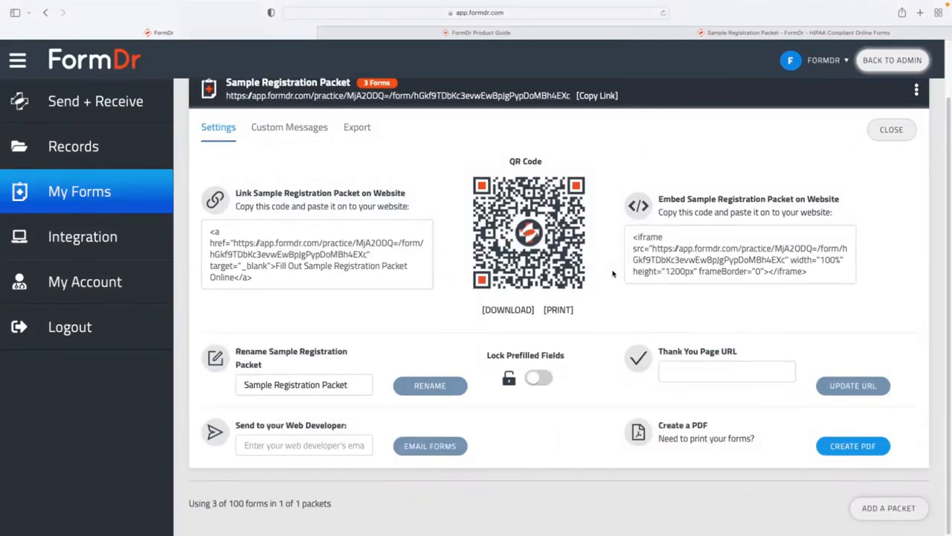
click(261, 281)
drag(262, 280, 207, 232)
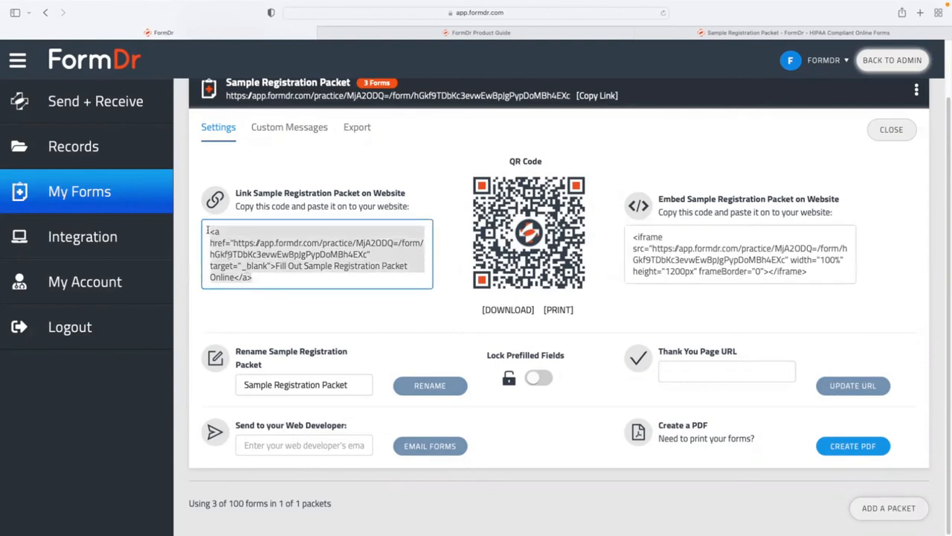
drag(237, 276, 273, 266)
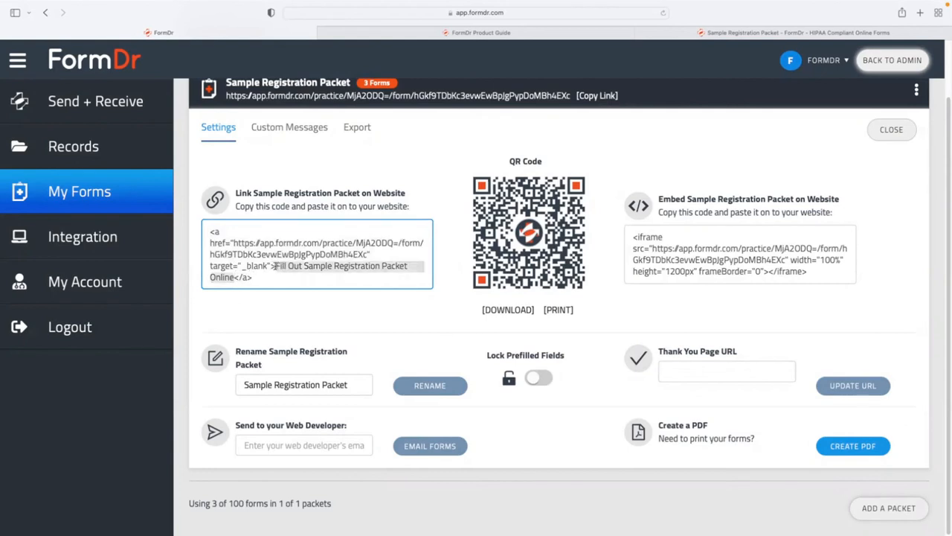
click(277, 266)
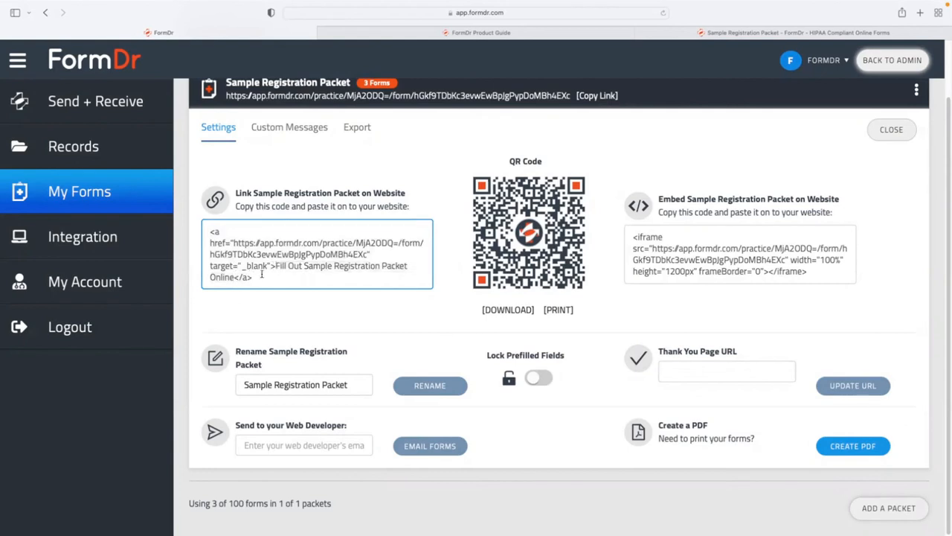
drag(237, 277, 273, 266)
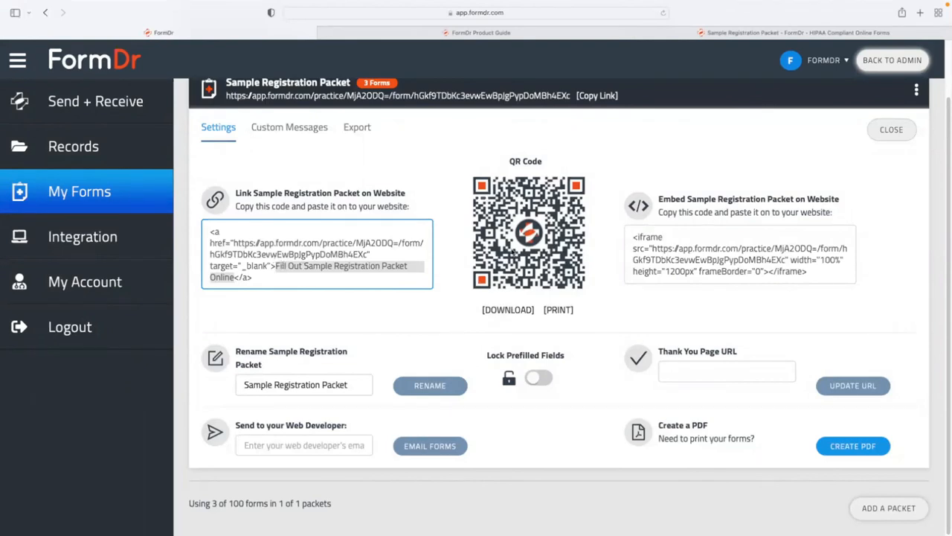
Select the iframe embed code, reselect the website link code, and copy the packet link.
click(790, 271)
drag(809, 271, 628, 237)
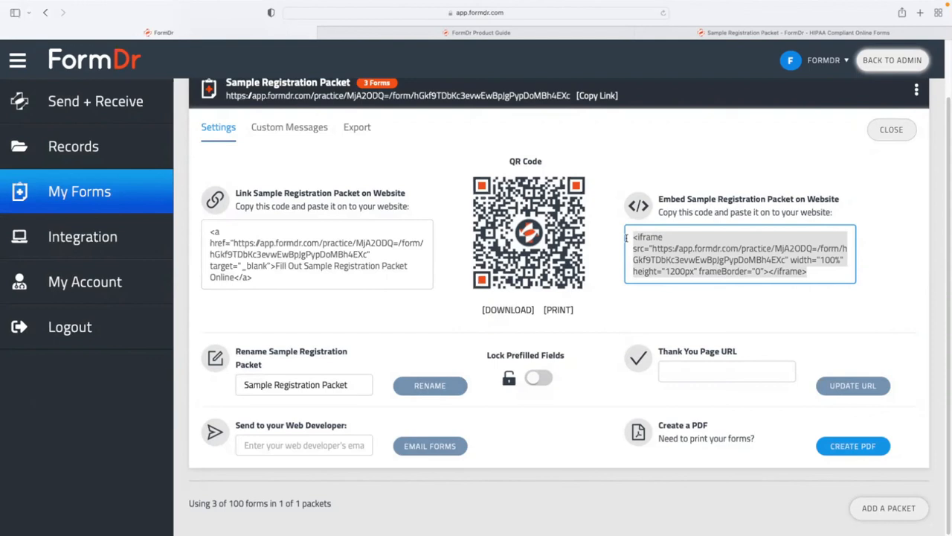
click(402, 261)
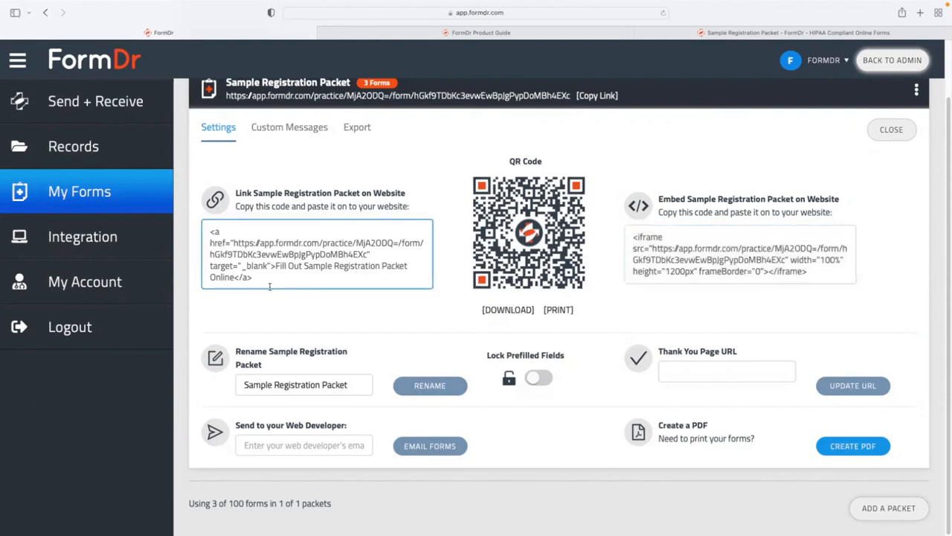
drag(269, 287, 204, 231)
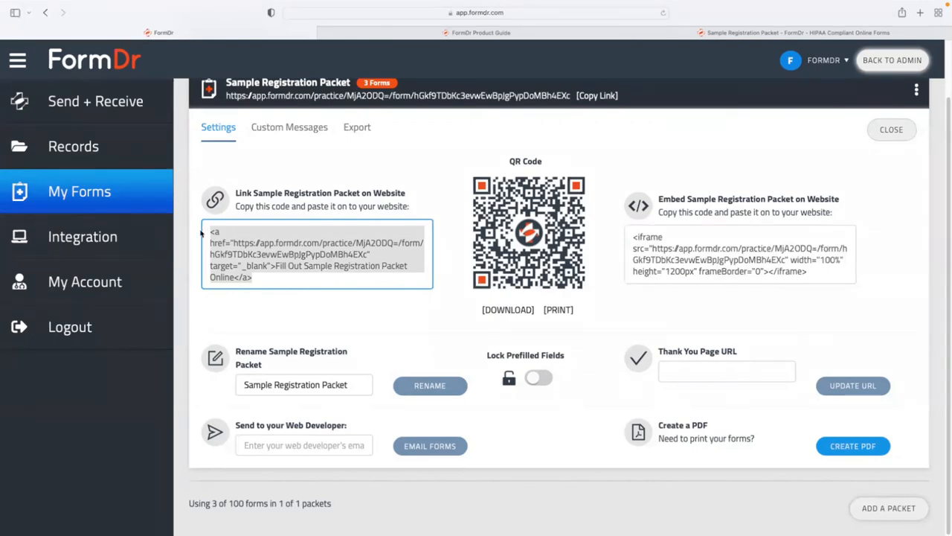
click(260, 273)
scroll(264, 272, up, 2)
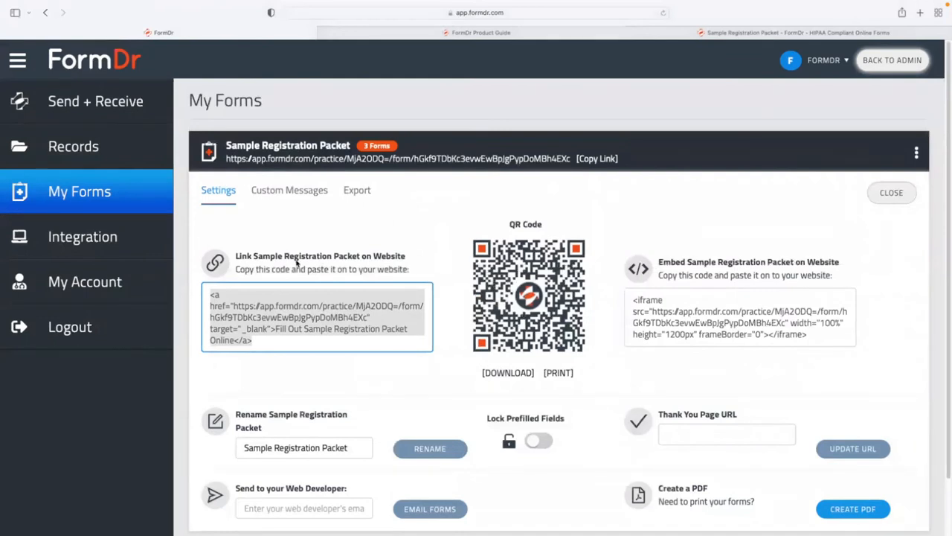
click(585, 161)
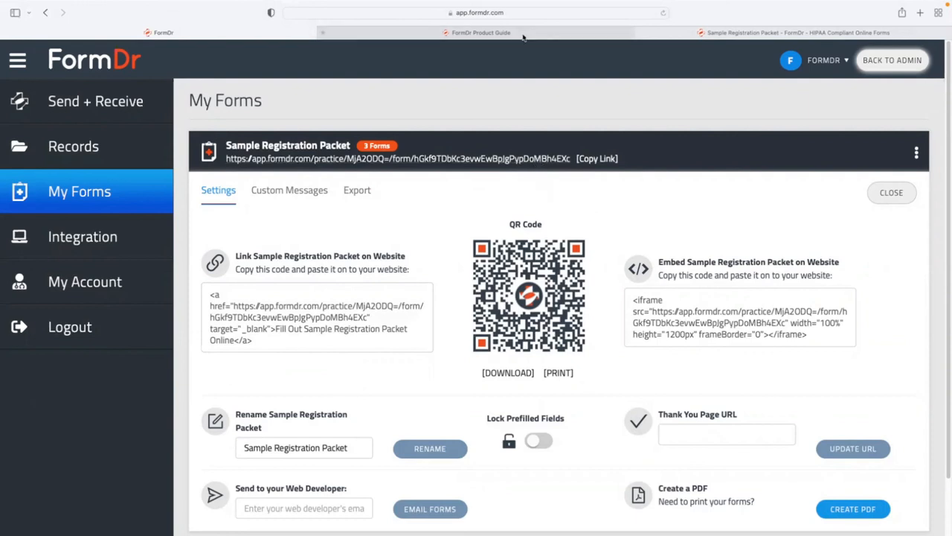
Restart the live packet tab as a blank form, review it, then return to the admin tab.
click(670, 32)
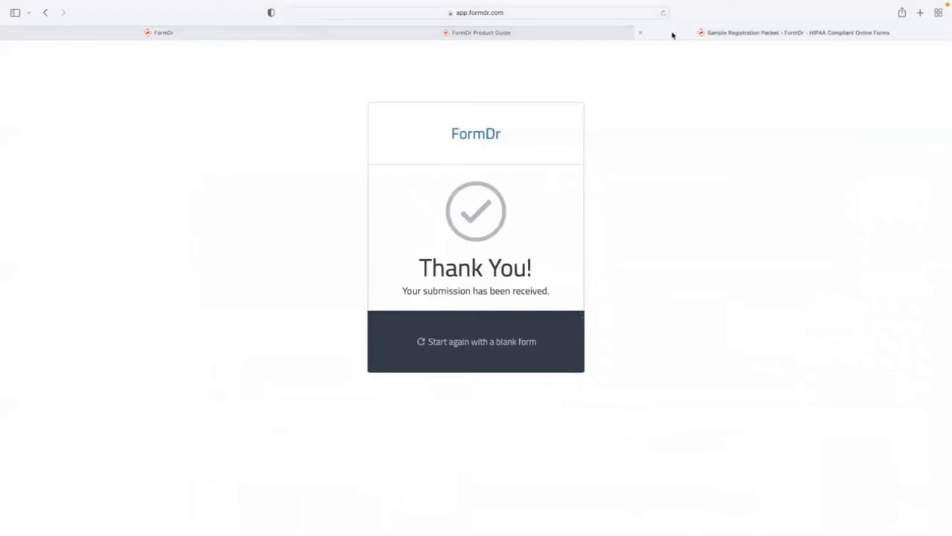
click(478, 342)
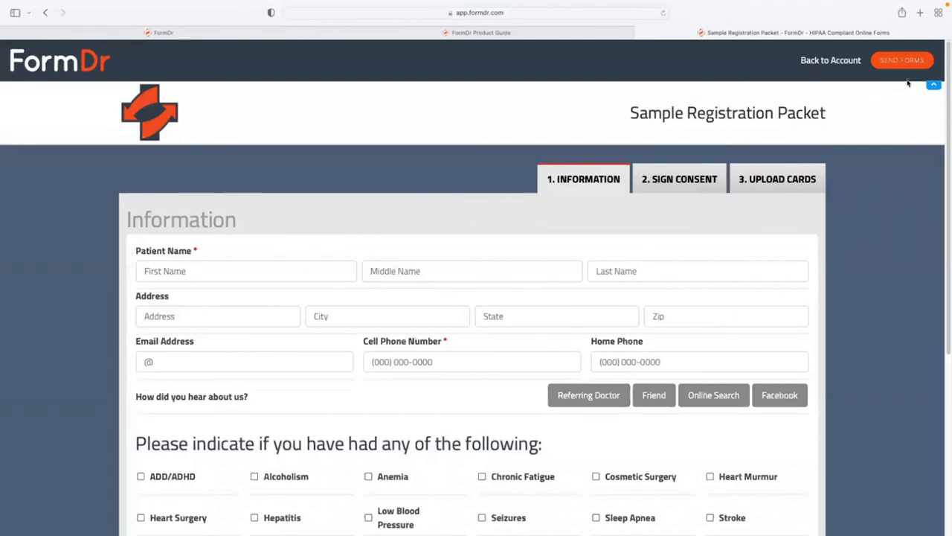
scroll(933, 88, down, 1)
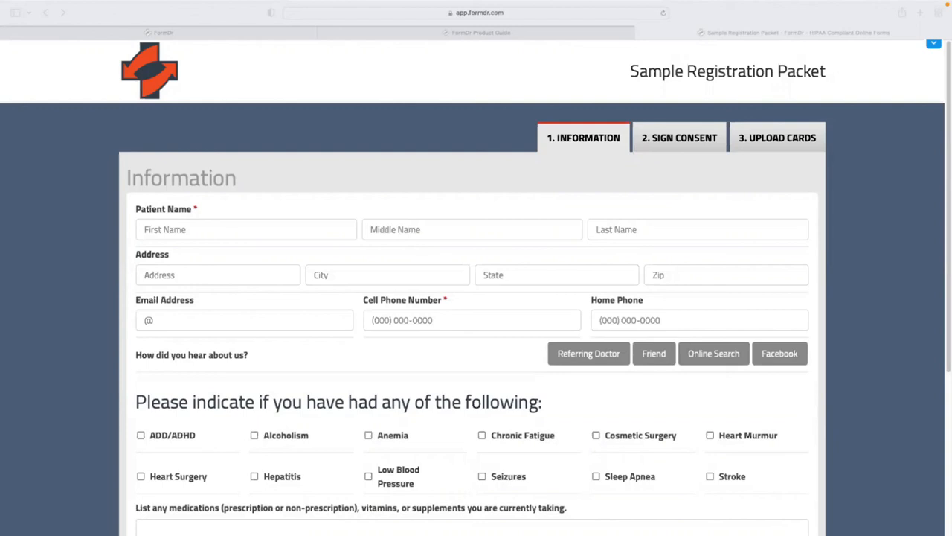
click(225, 33)
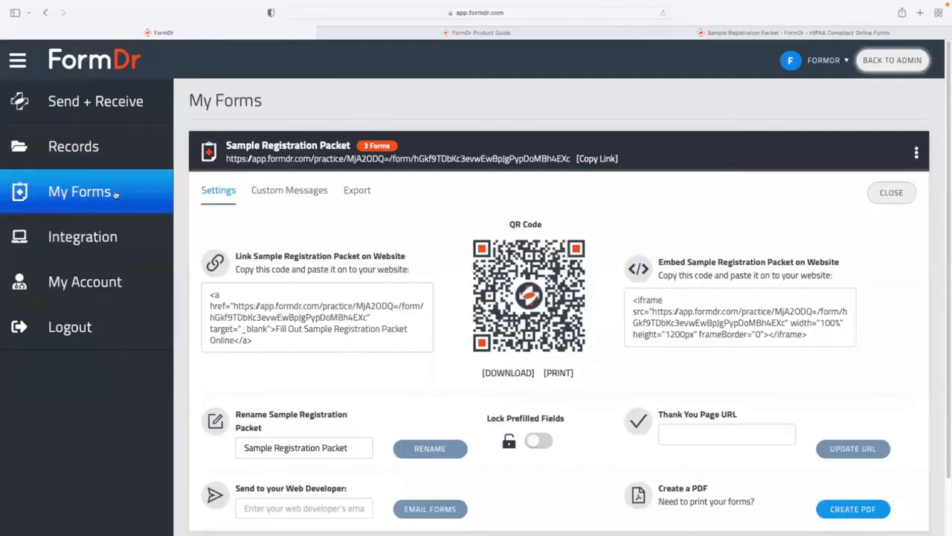
Close the settings panel and permanently delete the Sample Registration Packet, acknowledging the confirmation.
click(896, 192)
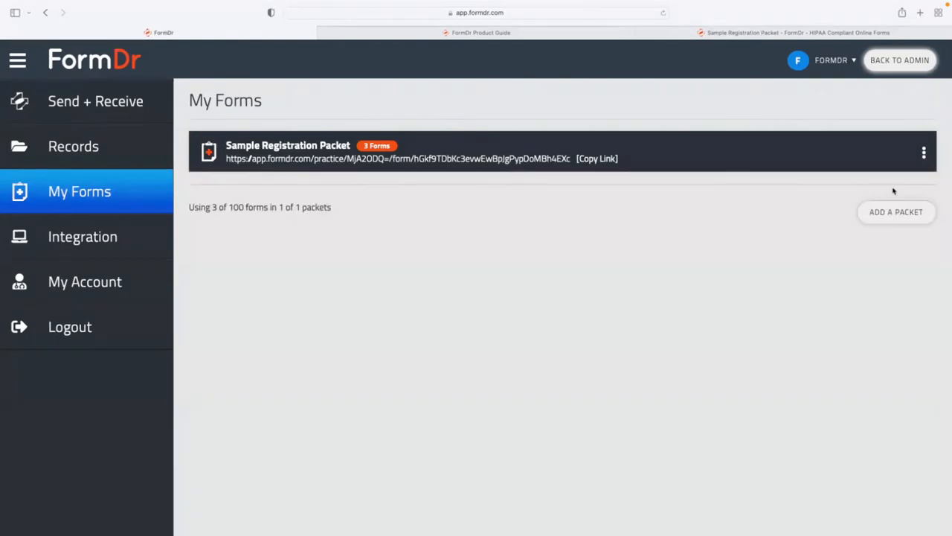
click(922, 153)
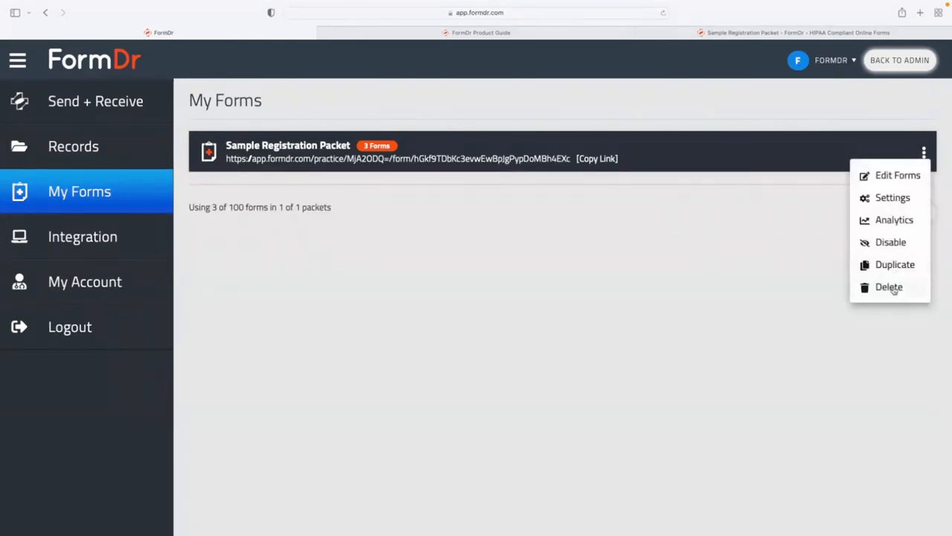
click(889, 287)
click(536, 303)
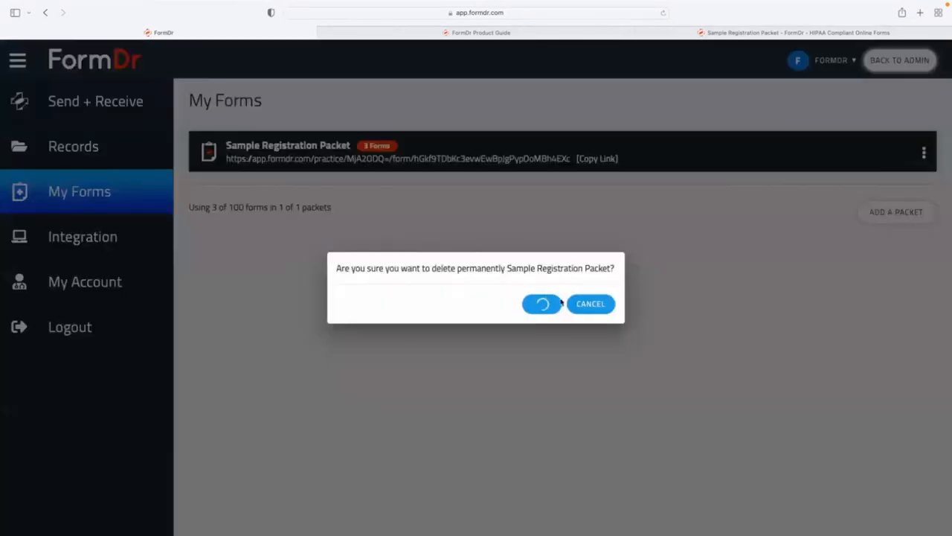
click(592, 305)
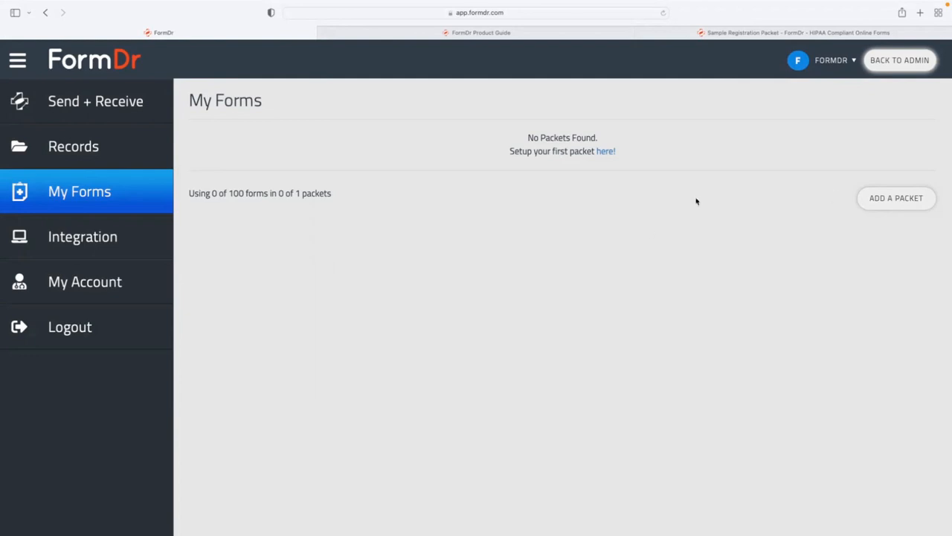
Start a new packet with ADD A PACKET from the empty My Forms page.
click(871, 199)
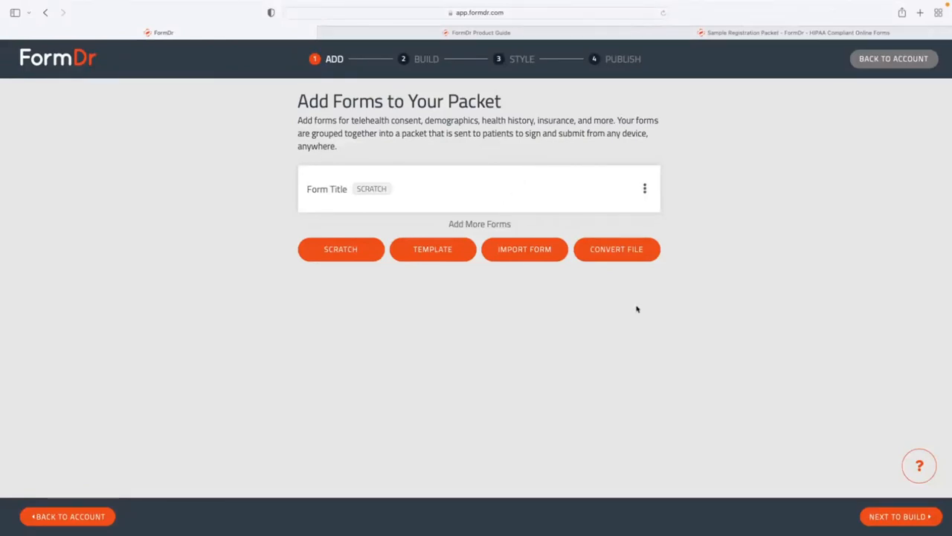
Move to the Build step and append a second Text Field and a Large Text Field.
click(878, 517)
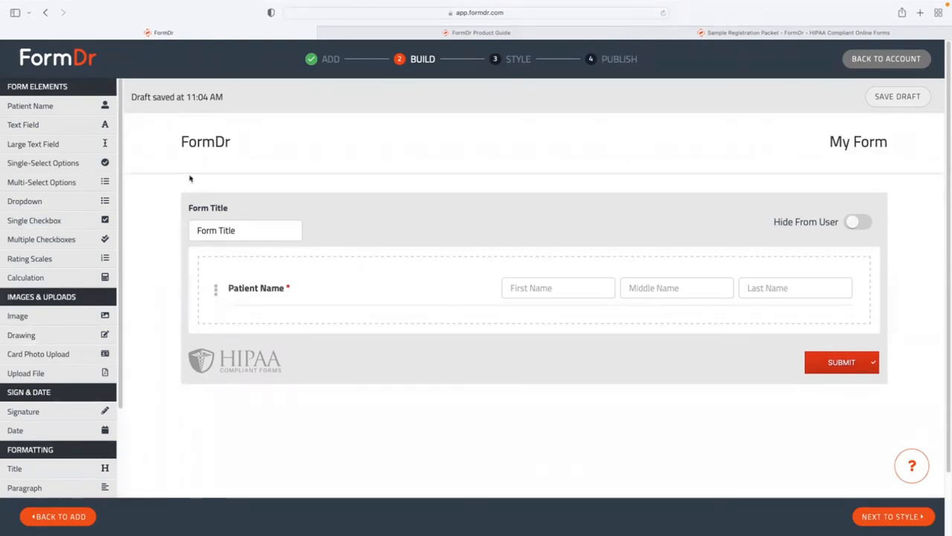
click(25, 127)
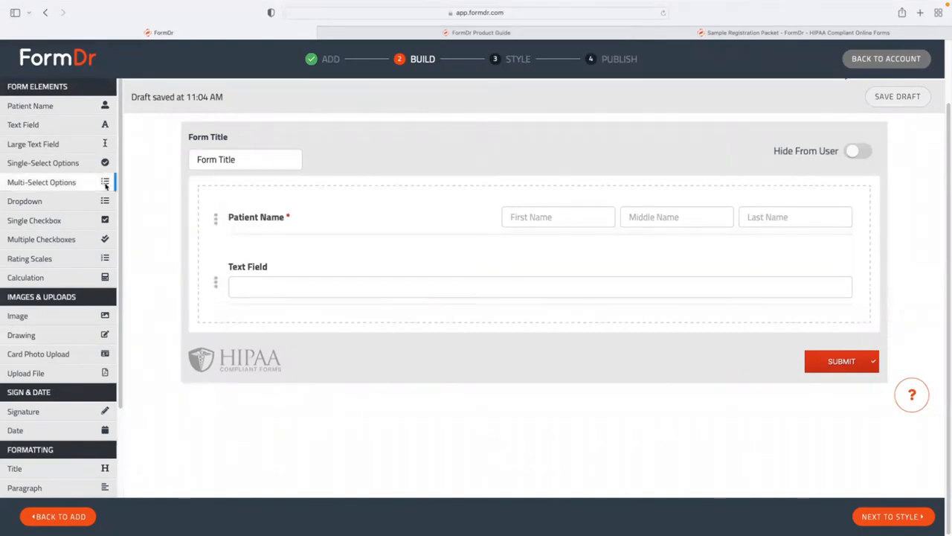
click(68, 128)
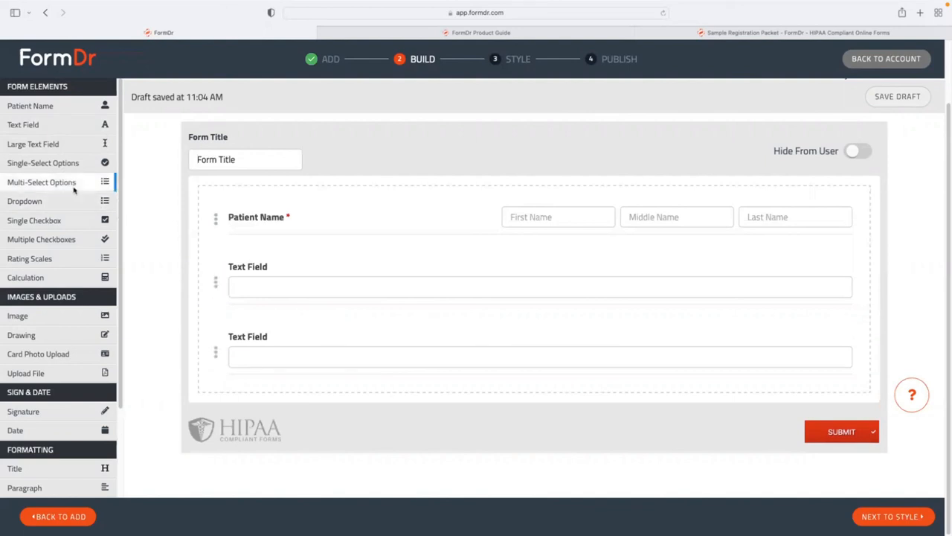
click(50, 148)
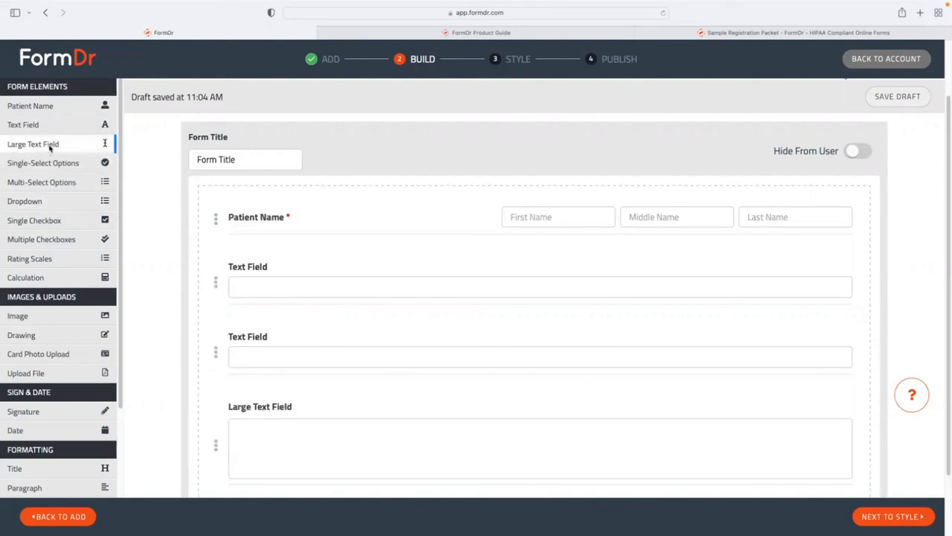
scroll(272, 302, down, 2)
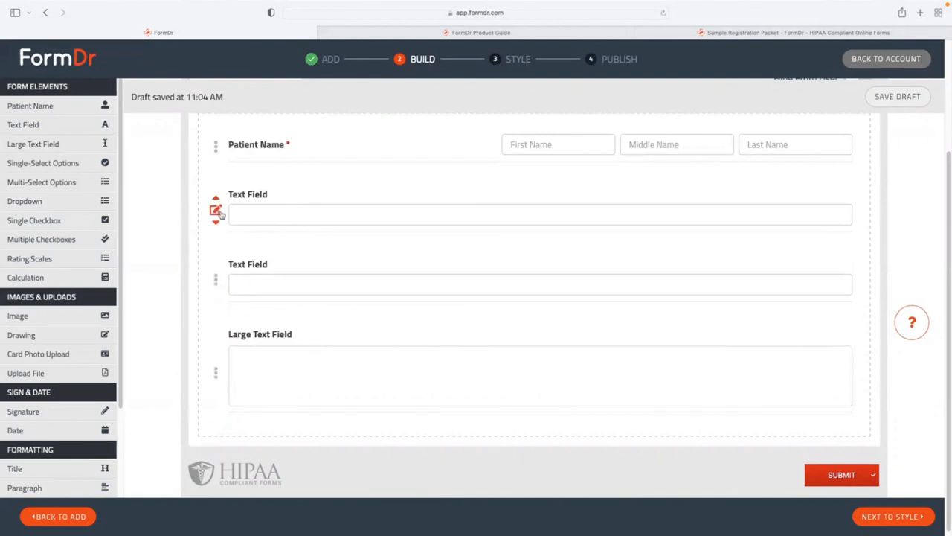
Retitle the first Text Field 'Phone Number' and set its Format to Phone Number.
click(215, 212)
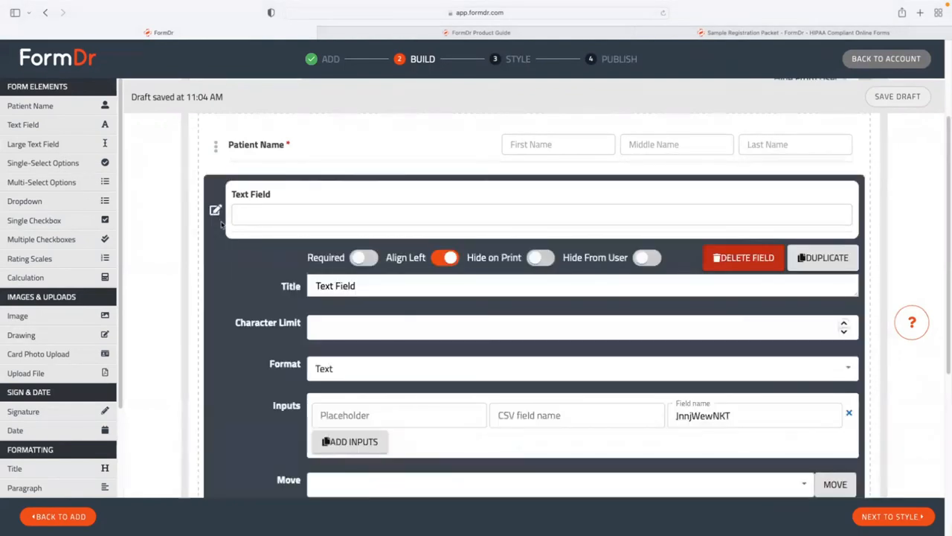
scroll(221, 221, down, 2)
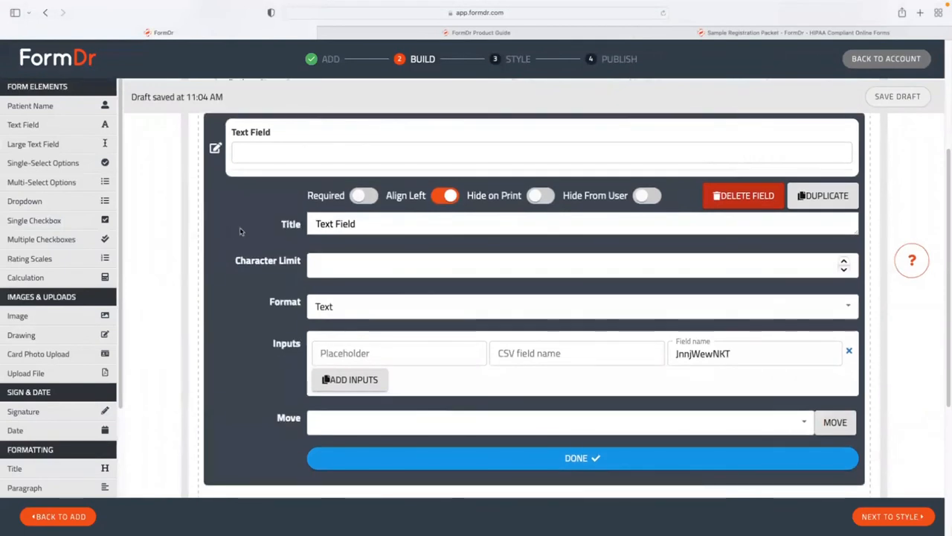
click(320, 225)
triple_click(322, 227)
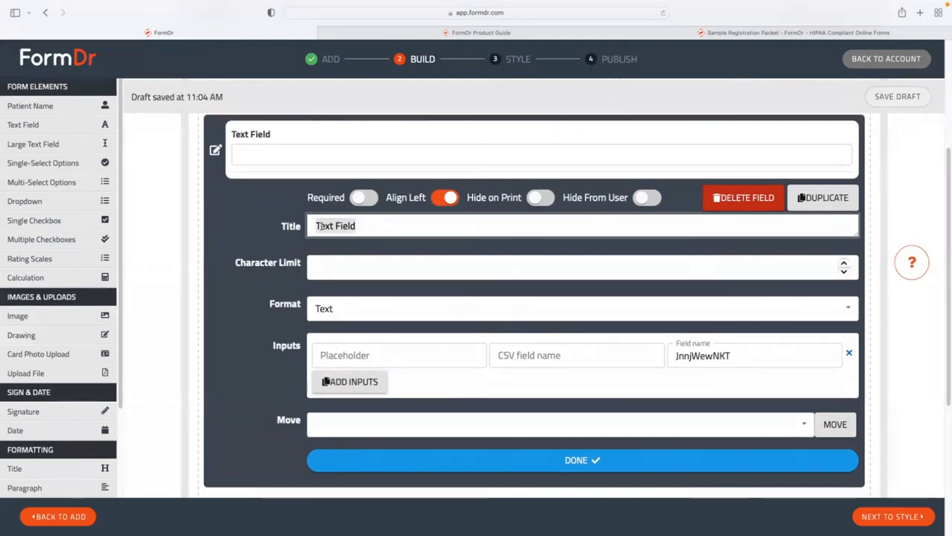
text(Pa)
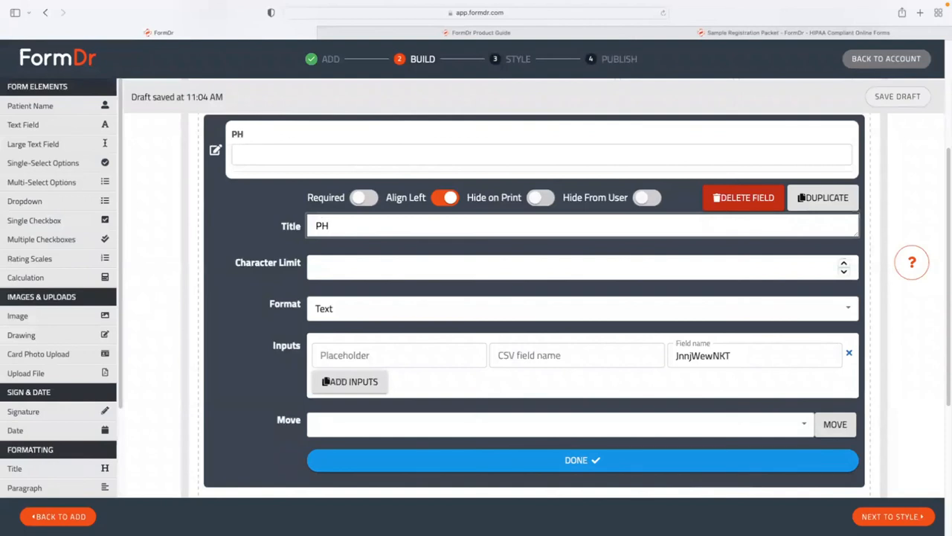
key(BackSpace)
text(hone Number)
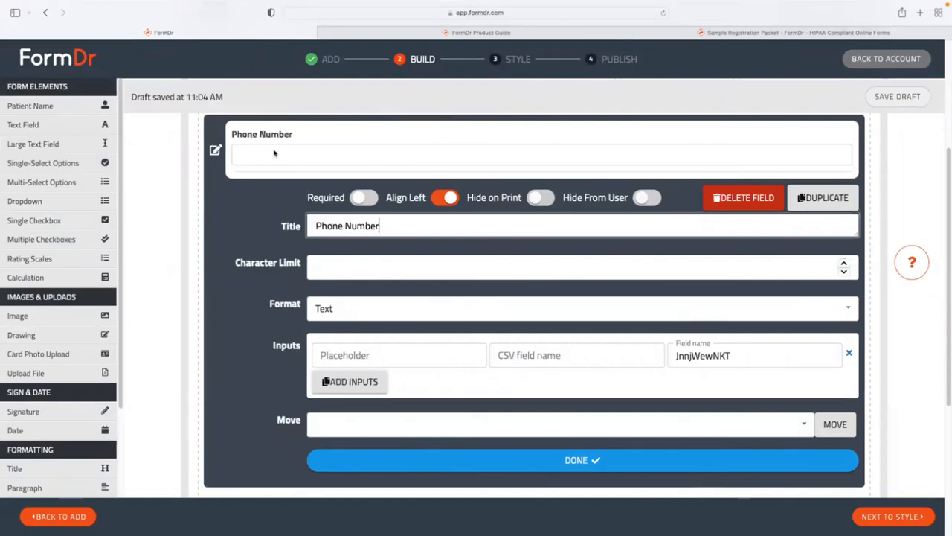
click(339, 305)
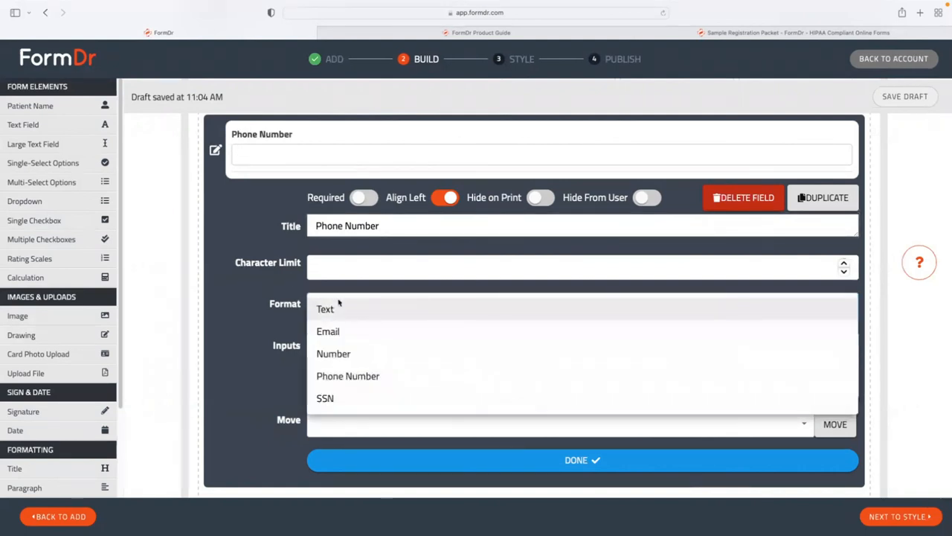
click(345, 377)
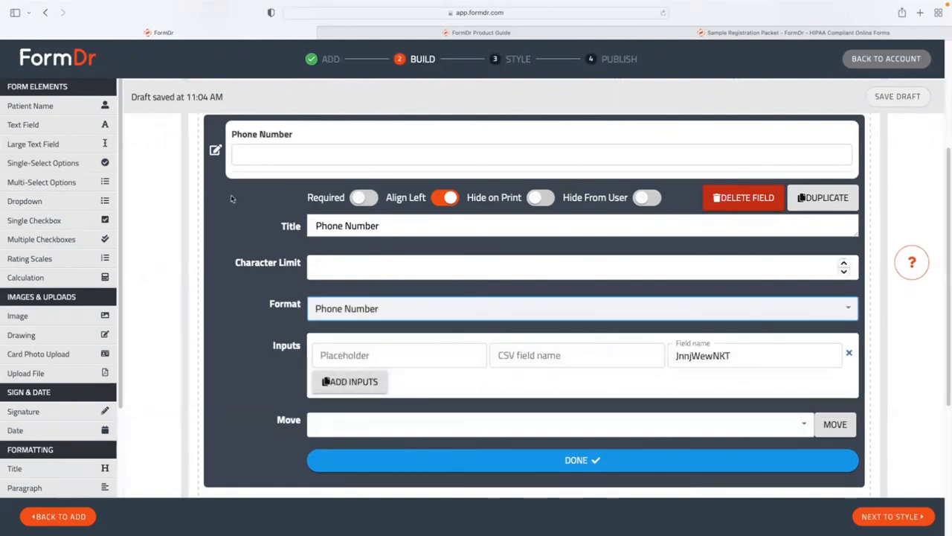
click(474, 461)
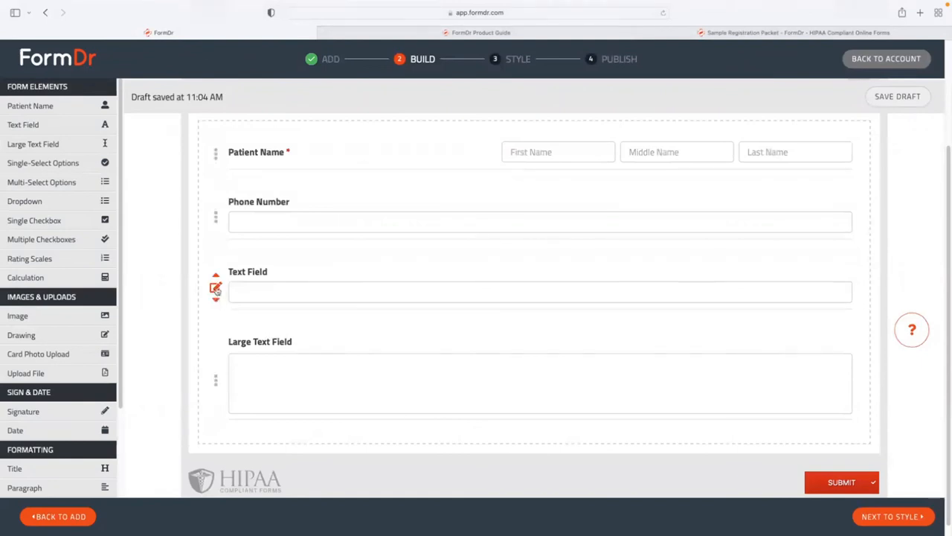
Retitle the remaining Text Field 'Email' and set its Format to Email.
click(215, 289)
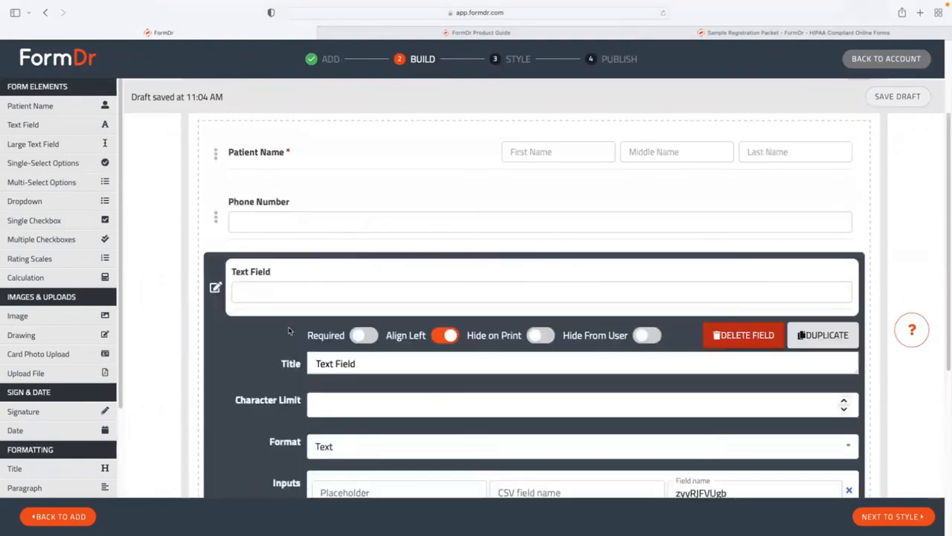
triple_click(317, 360)
text(Email)
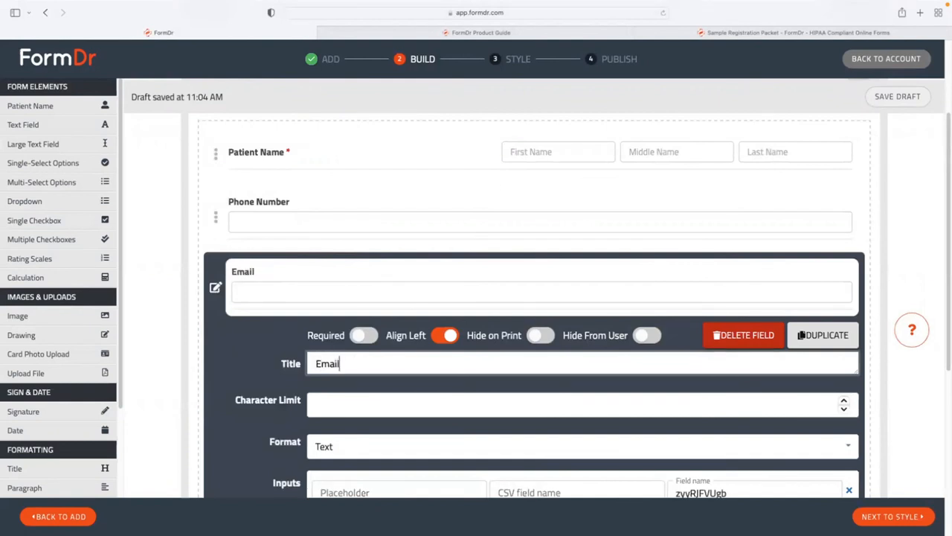
scroll(314, 354, down, 1)
scroll(314, 354, down, 2)
click(330, 362)
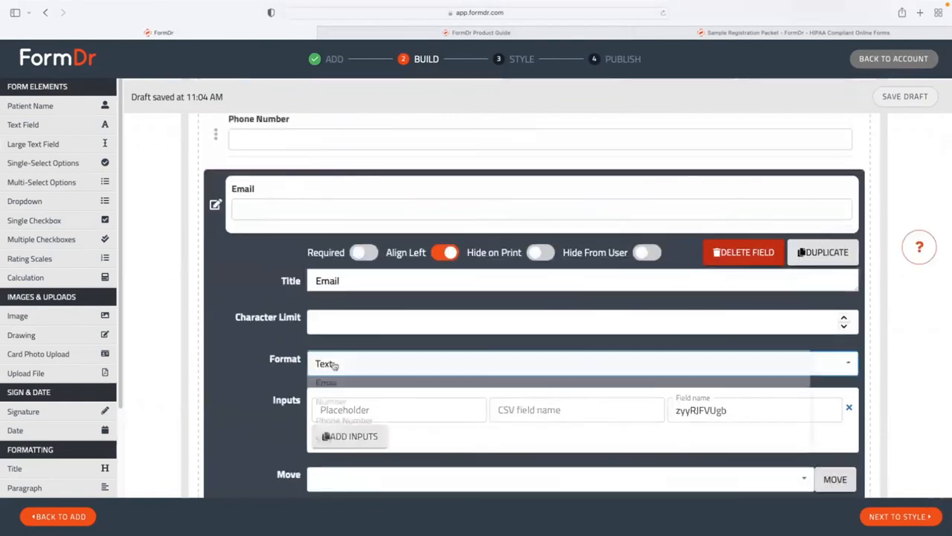
click(337, 389)
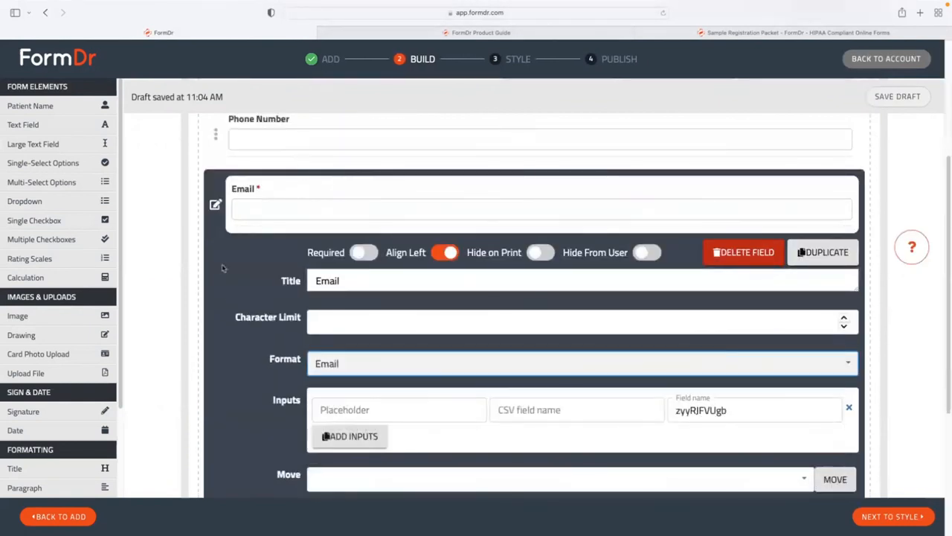
click(215, 206)
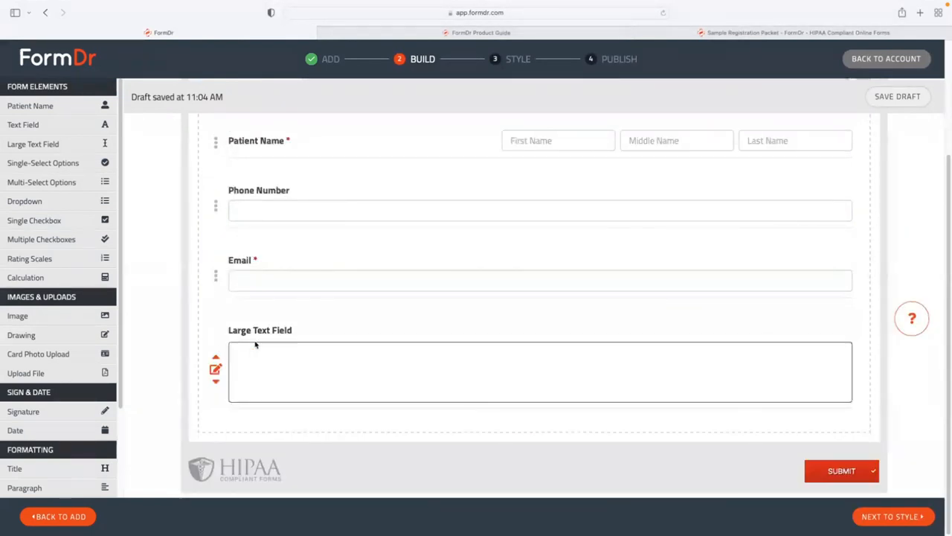
Change the Large Text Field's title to 'Please enter your message here'.
click(215, 369)
scroll(282, 335, down, 2)
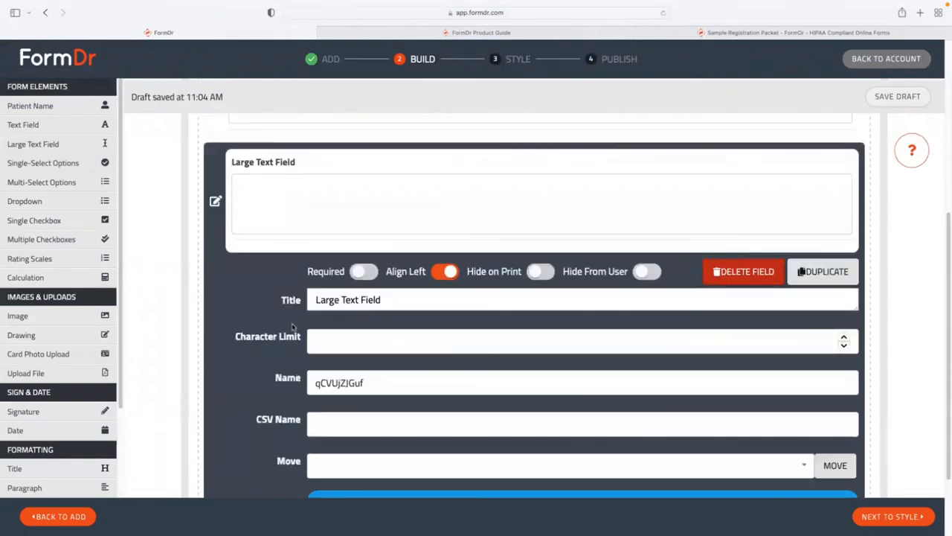
triple_click(320, 300)
text(P)
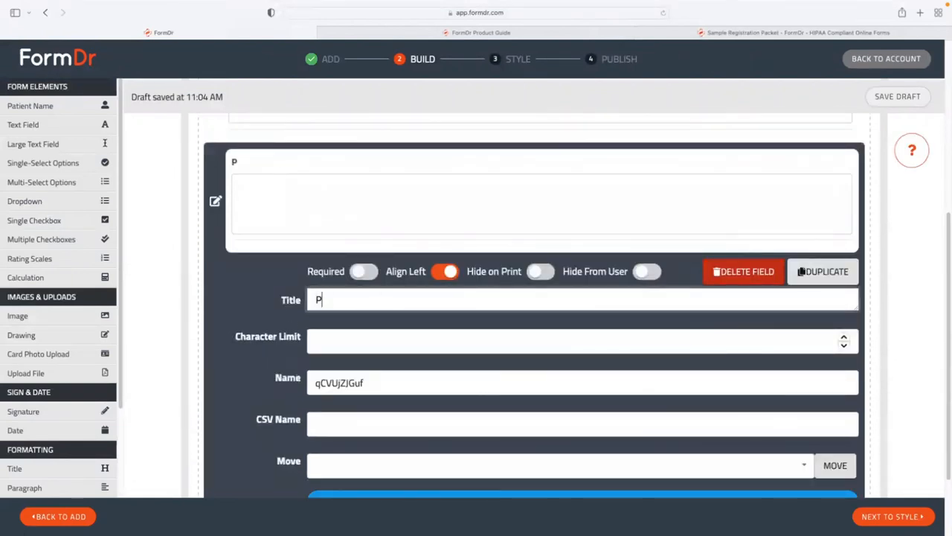
text(lease enter your me)
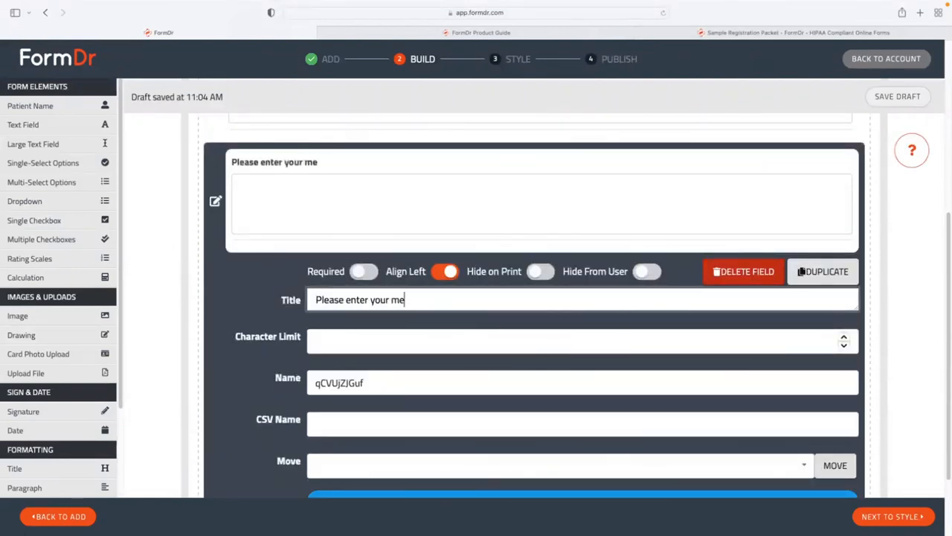
text(ssage here)
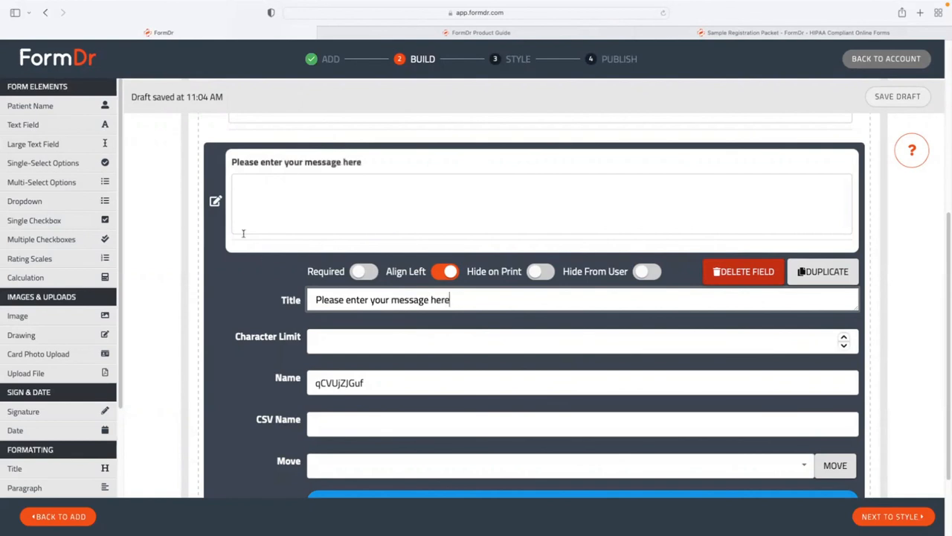
scroll(253, 253, down, 2)
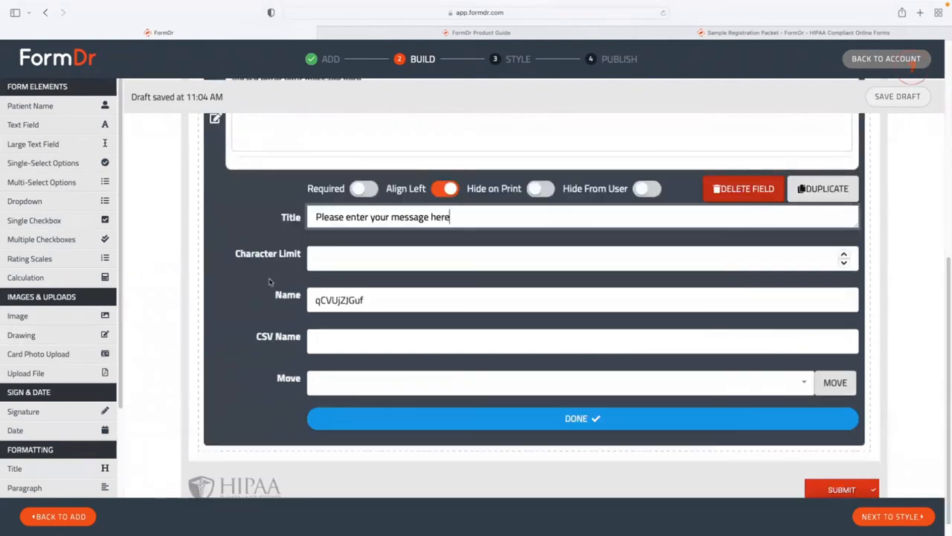
click(340, 416)
scroll(313, 364, up, 1)
scroll(295, 316, up, 1)
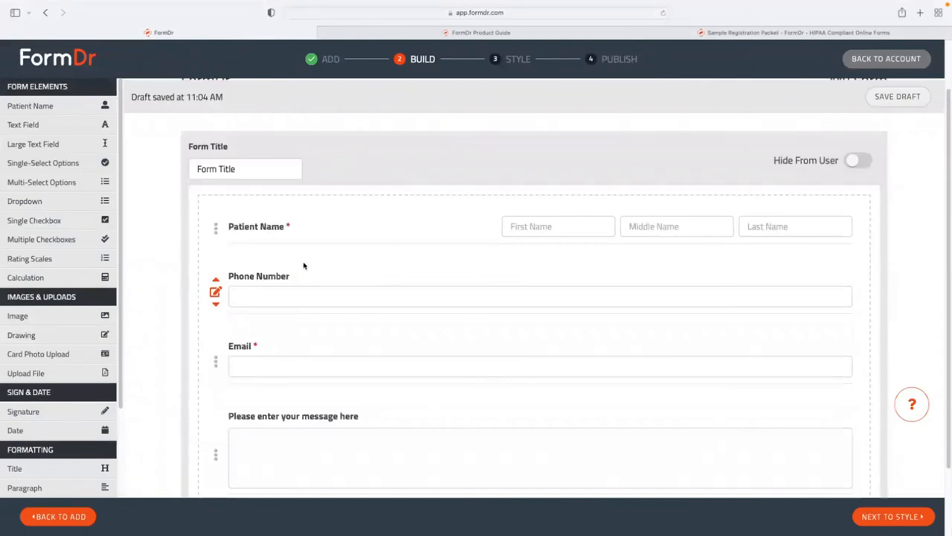
Change the placeholder form title to 'Contact Form'.
scroll(304, 266, down, 1)
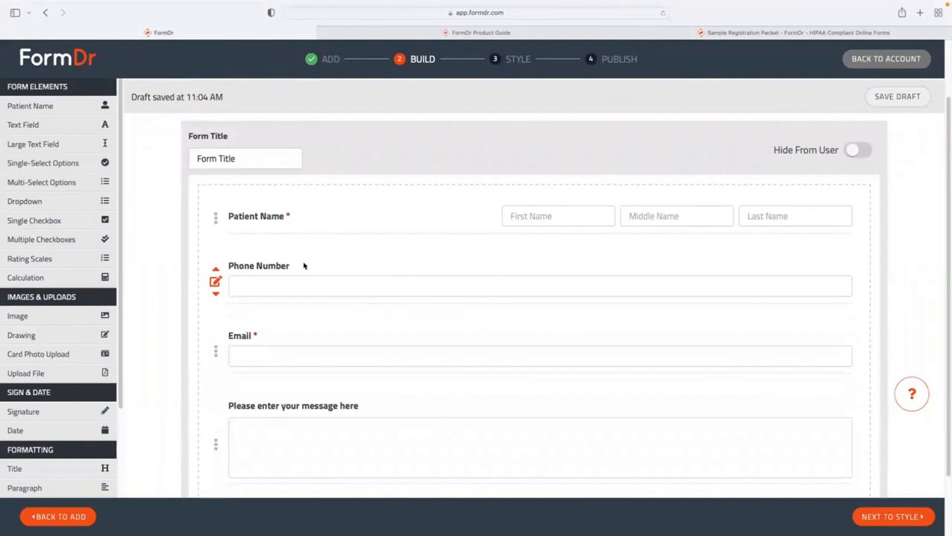
scroll(282, 278, up, 1)
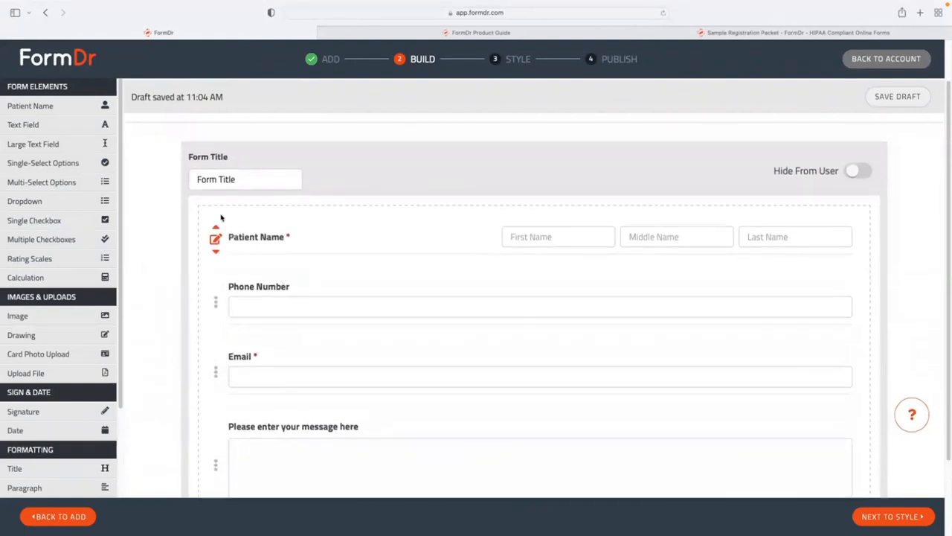
triple_click(225, 185)
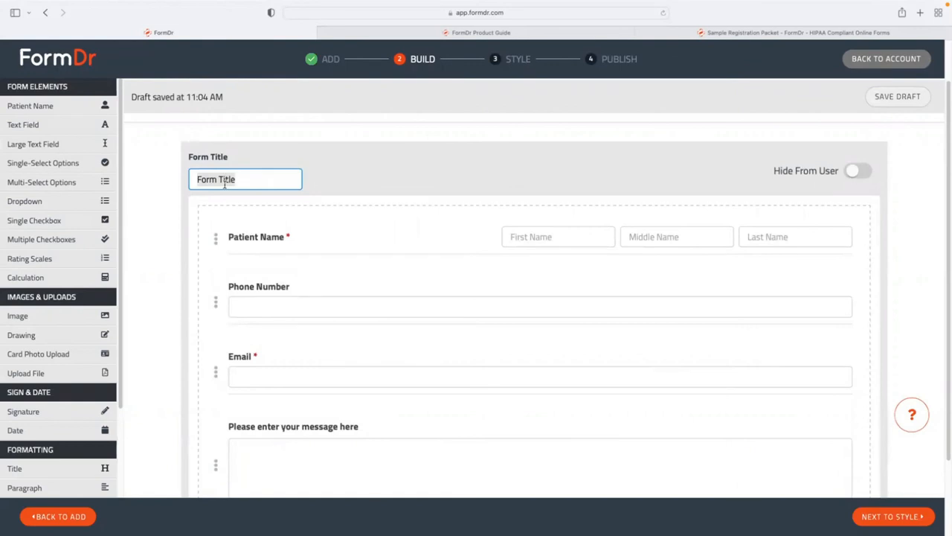
text(Contact Form)
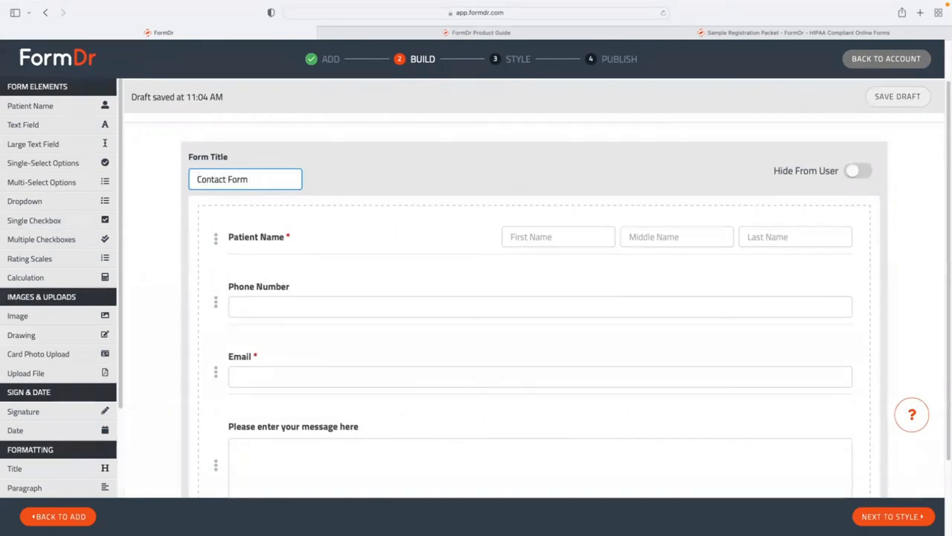
click(251, 208)
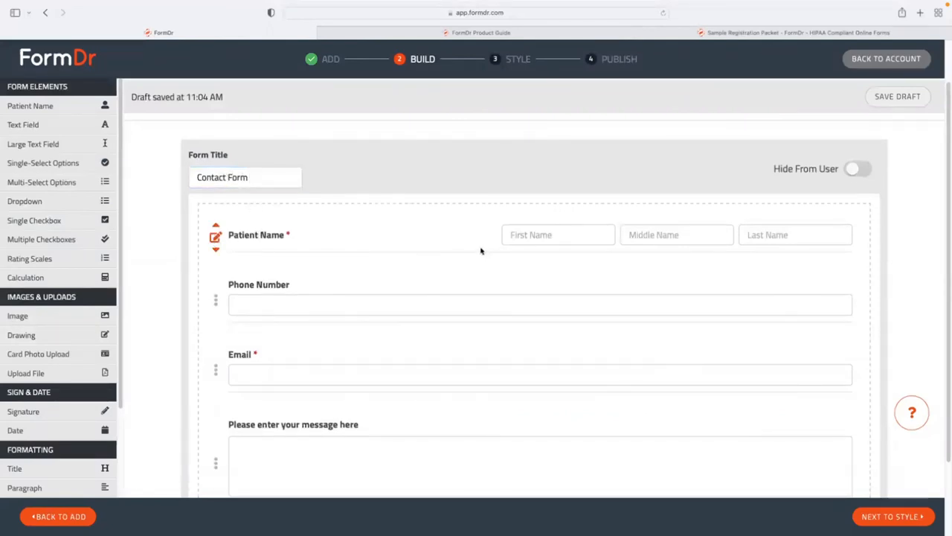
Turn on Align Left for the Patient Name field so its three inputs sit under the label.
scroll(484, 257, down, 1)
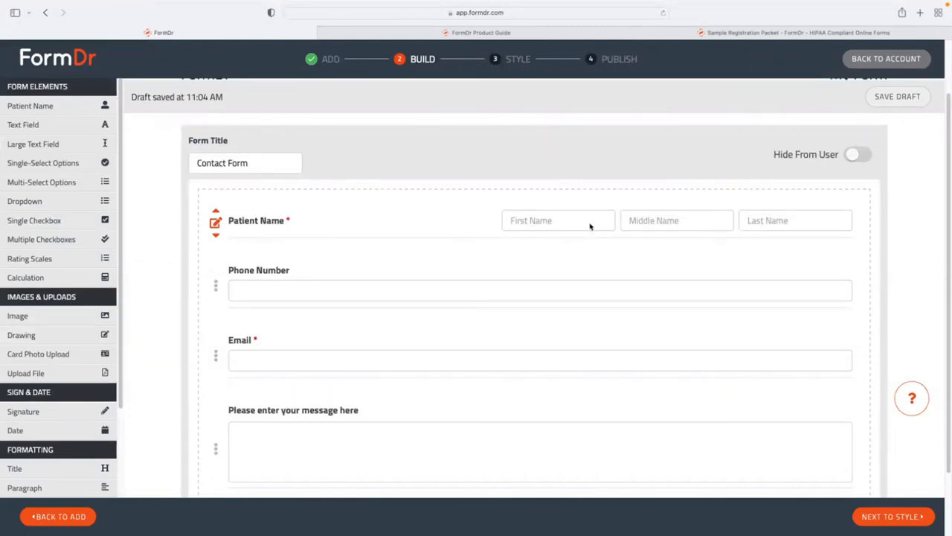
click(235, 223)
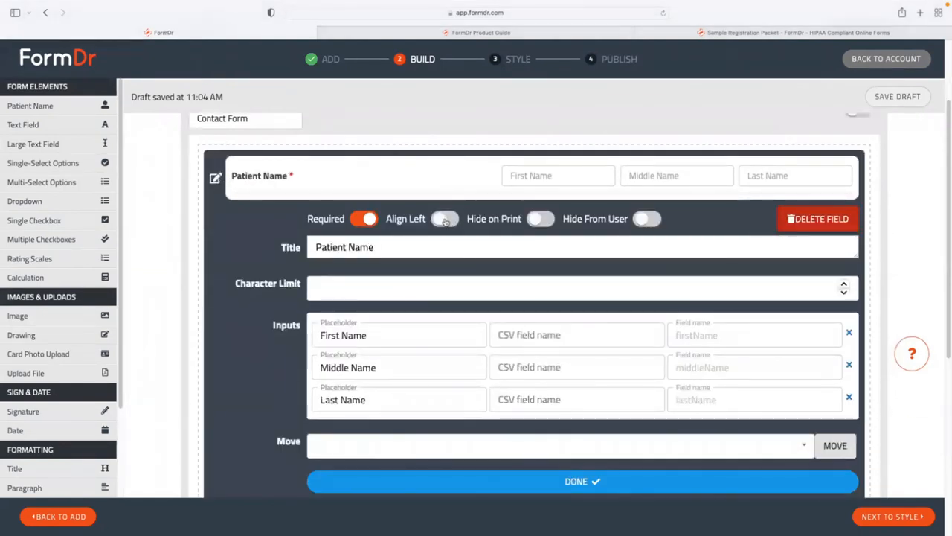
click(446, 219)
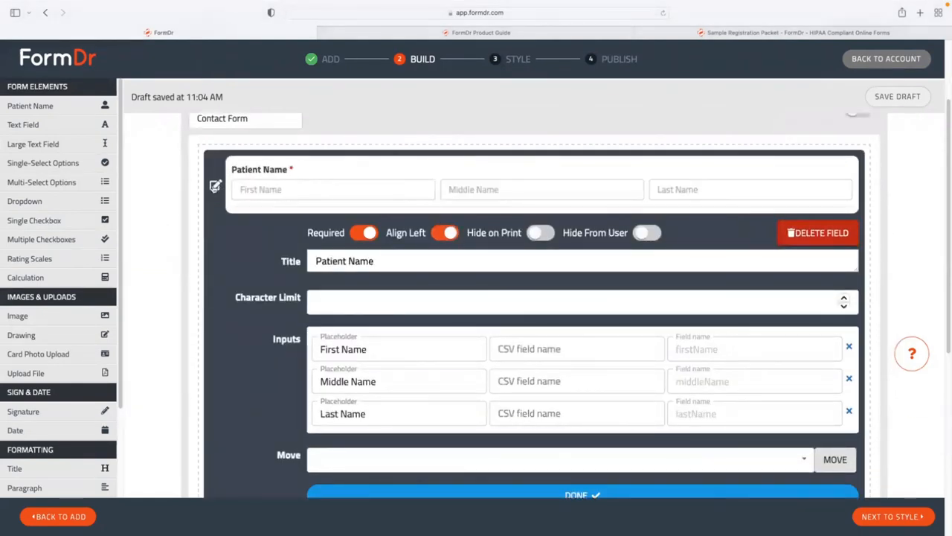
click(215, 185)
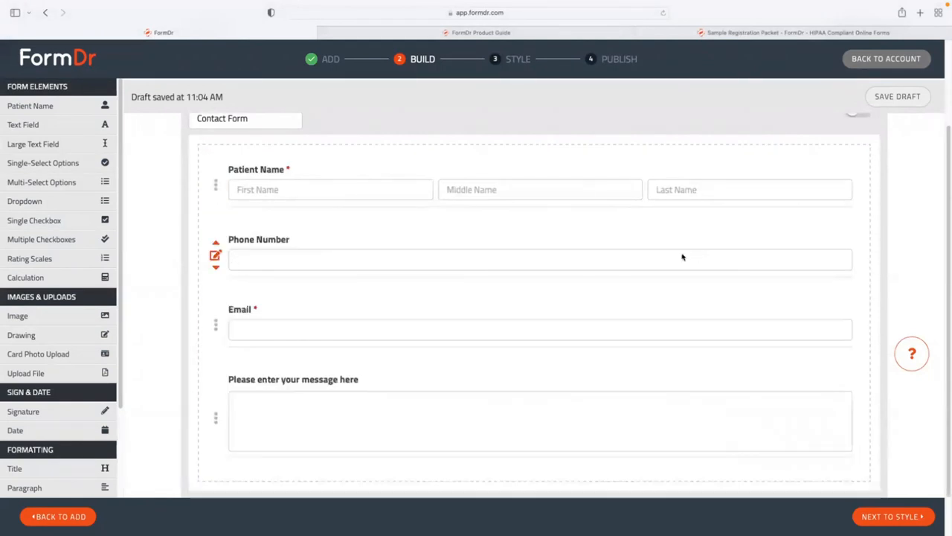
Review the Patient Name, Phone Number, Email and message fields, then continue to the Style step.
scroll(598, 313, down, 1)
scroll(597, 313, down, 1)
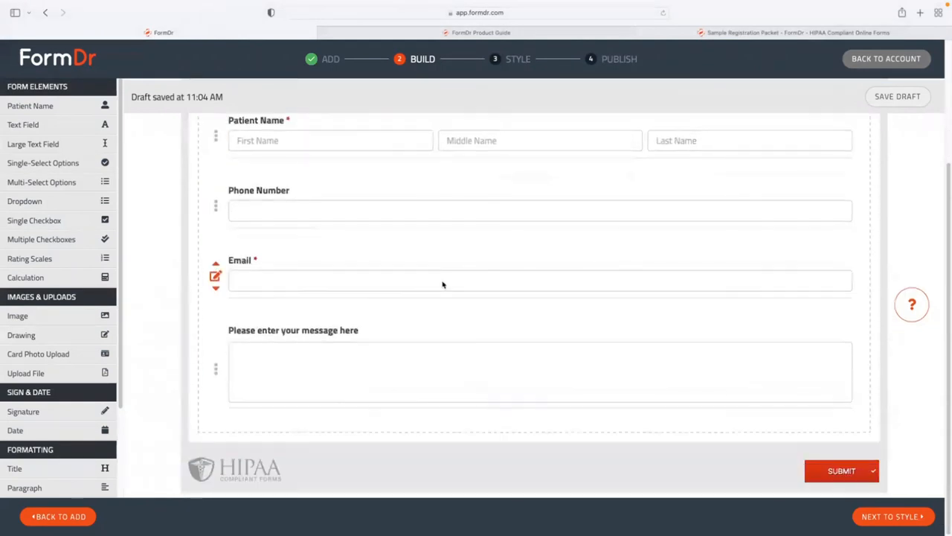
scroll(396, 294, up, 2)
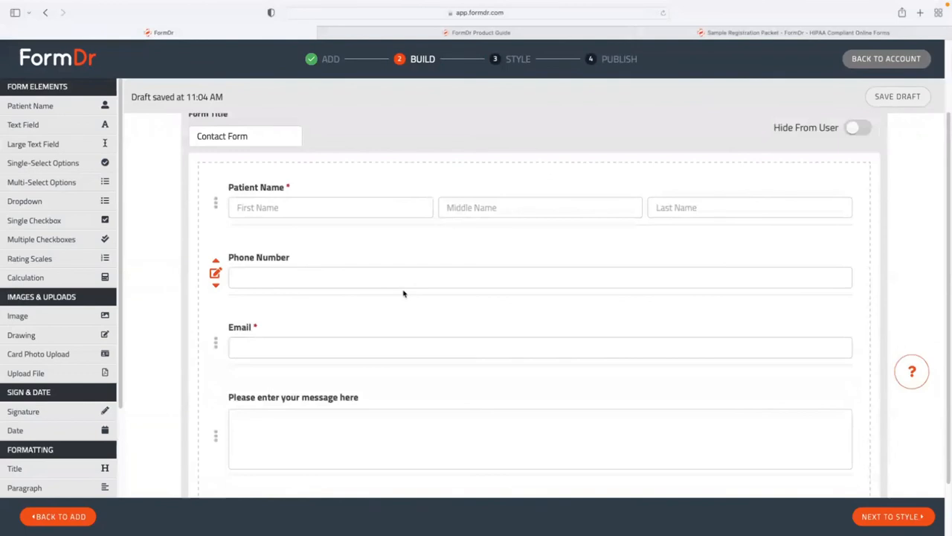
scroll(385, 285, up, 1)
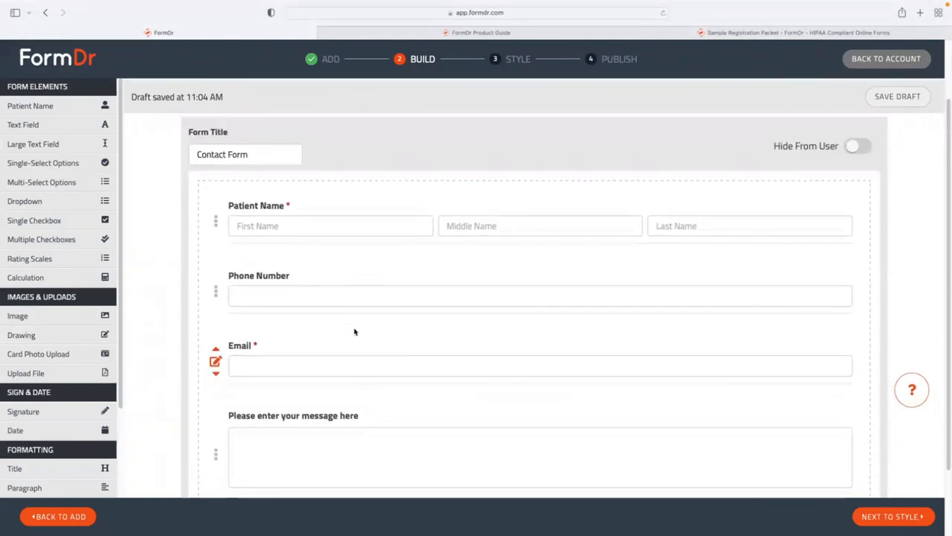
scroll(354, 331, down, 3)
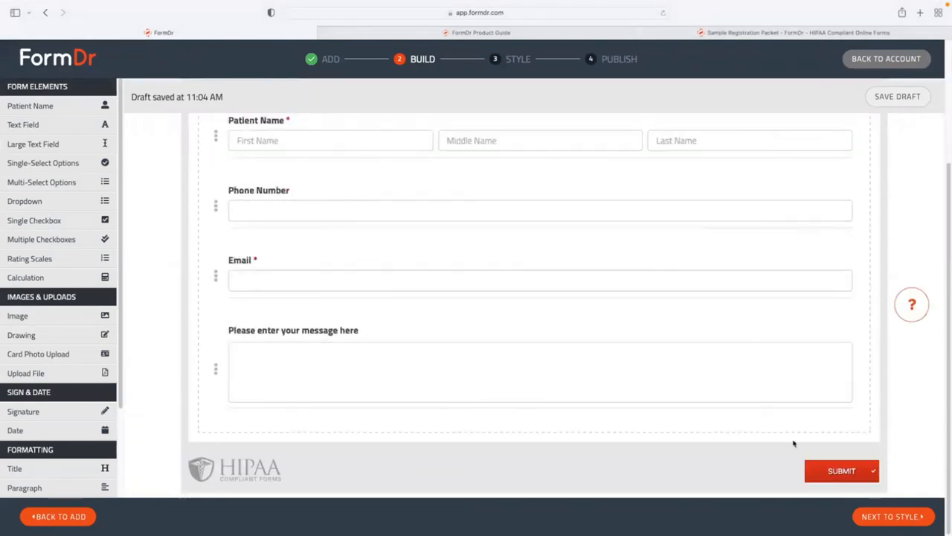
click(886, 516)
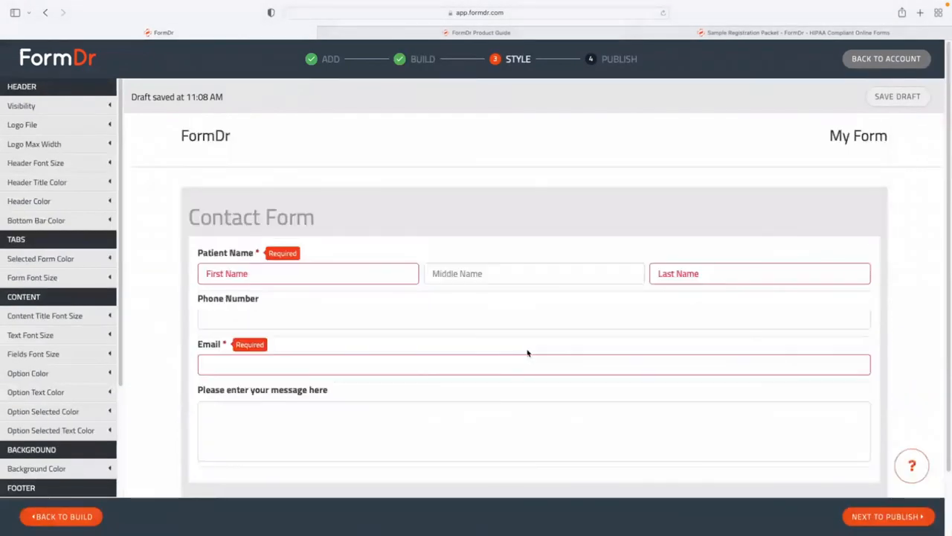
Look over the style preview, leave the default styling unchanged and publish the packet.
scroll(527, 353, down, 2)
scroll(527, 345, up, 2)
scroll(212, 199, down, 1)
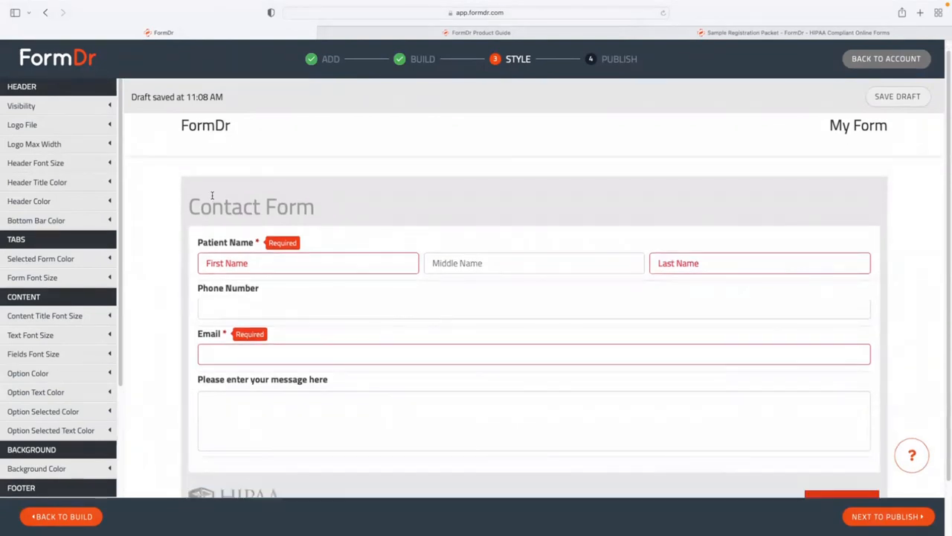
scroll(479, 325, down, 2)
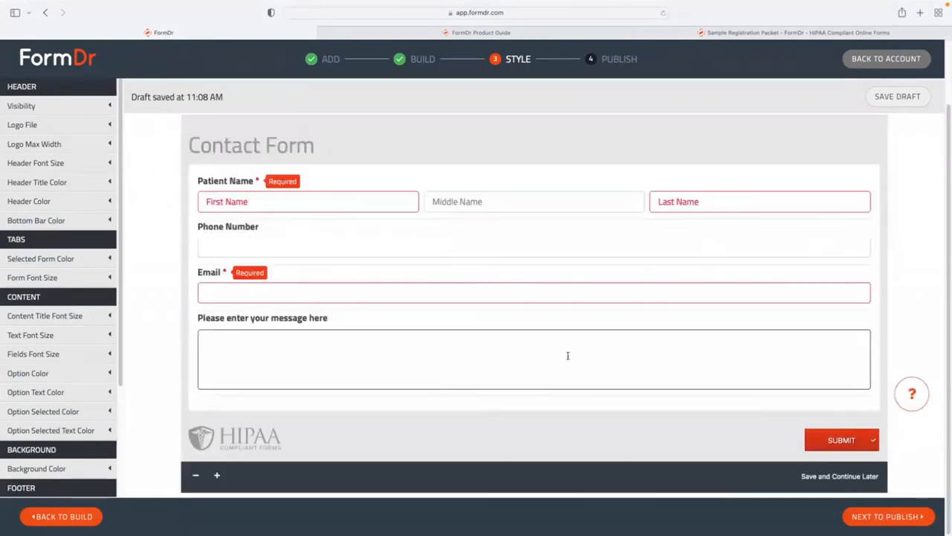
click(855, 521)
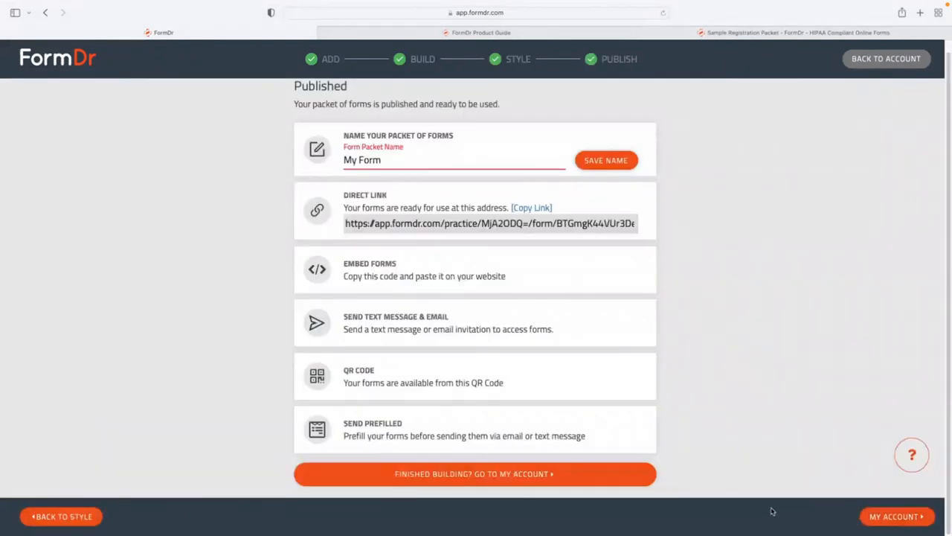
Rename the packet from My Form to Contact Form and go to the Send + Receive dashboard.
triple_click(402, 165)
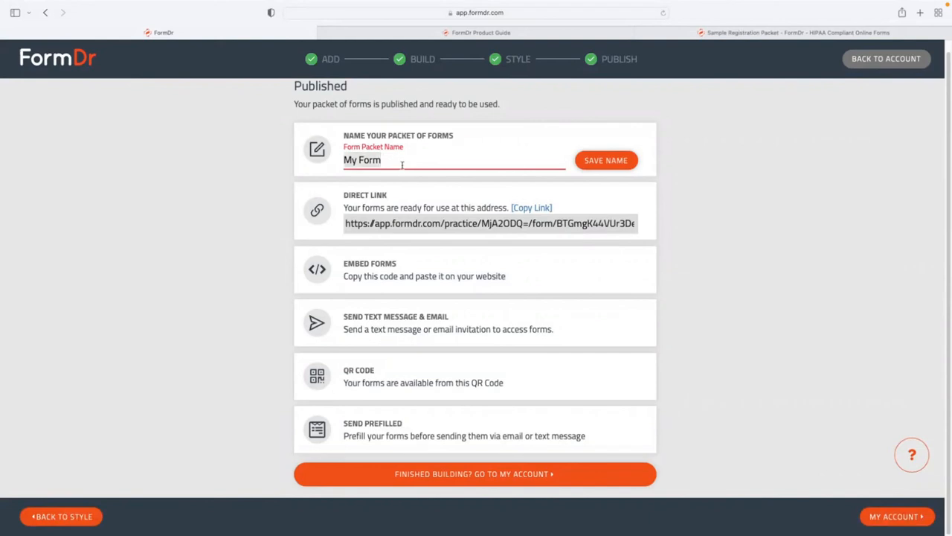
text(Contact Form)
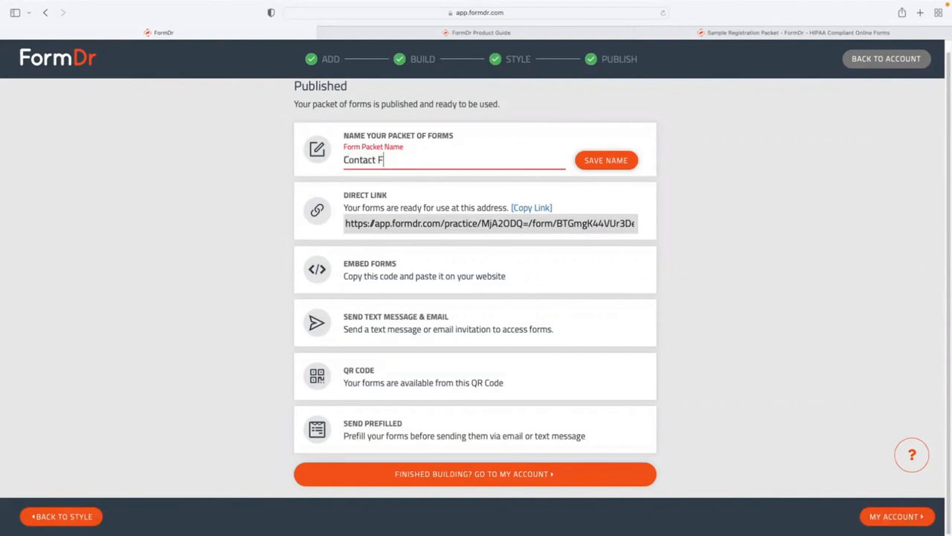
click(606, 162)
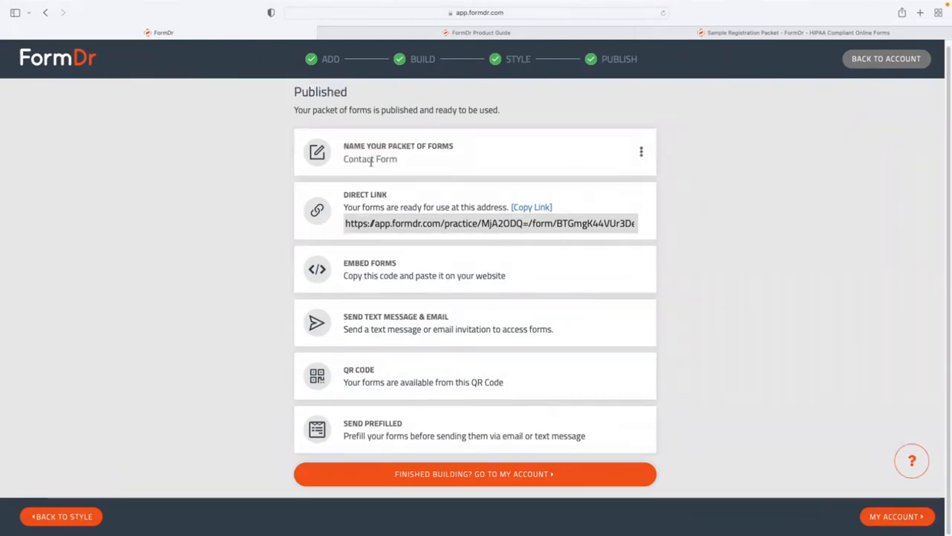
click(887, 518)
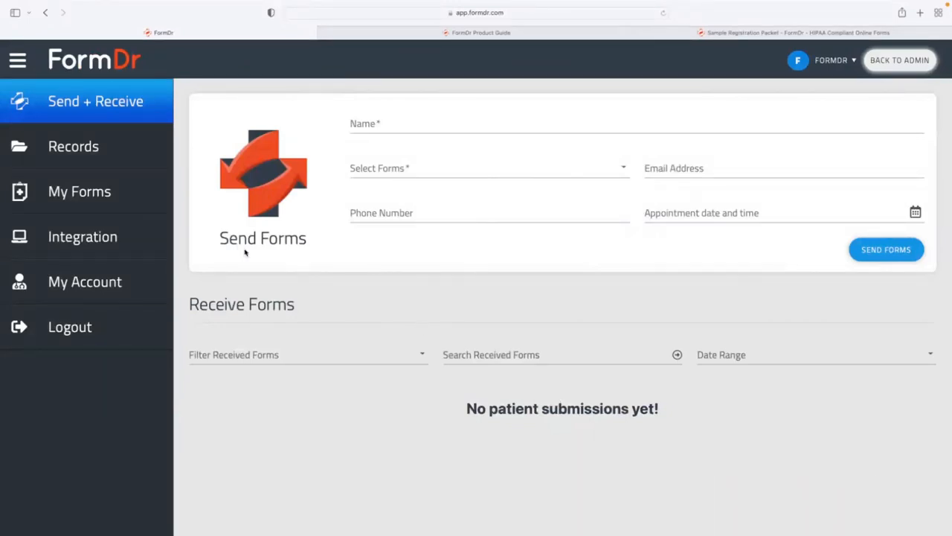
From My Forms, open the Contact Form's live URL in a new tab.
click(96, 194)
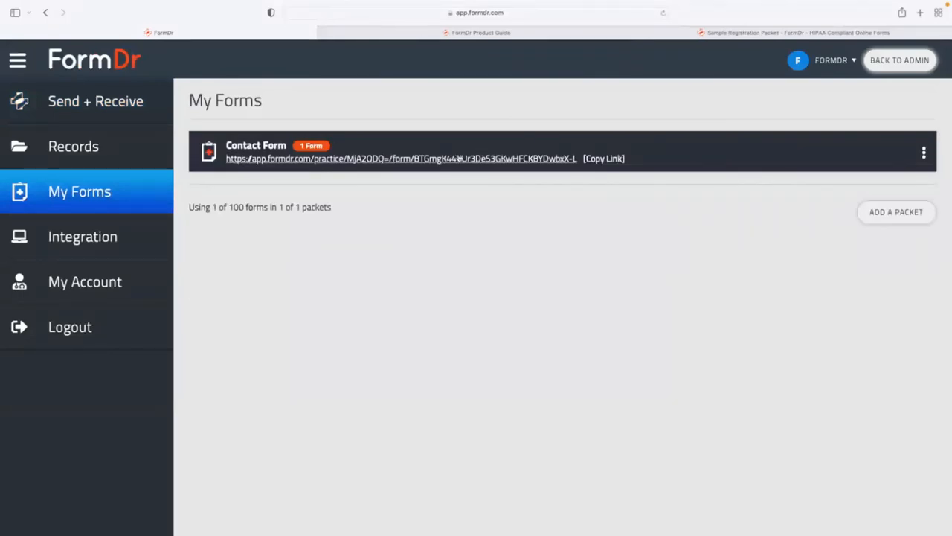
click(396, 162)
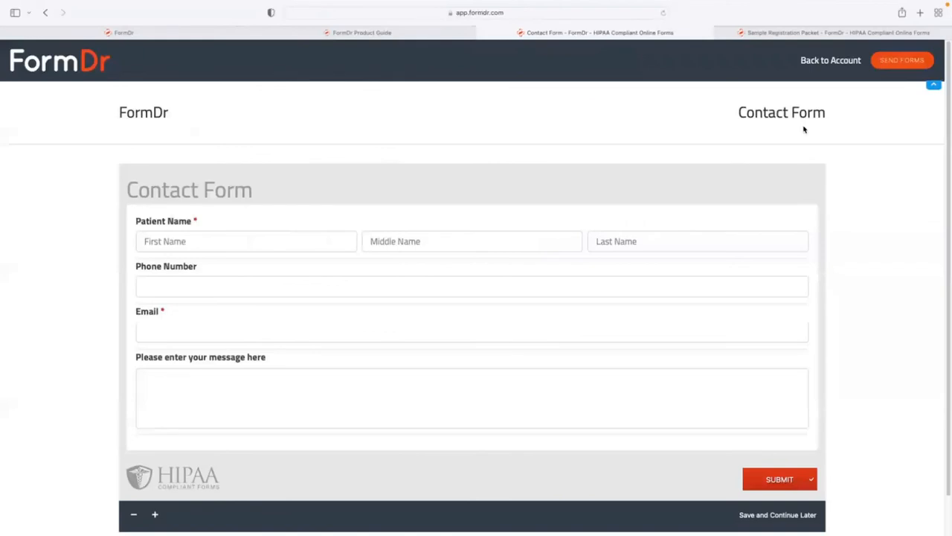
Hide the live page's header and highlight the FormDr and Contact Form headings.
click(933, 85)
double_click(167, 77)
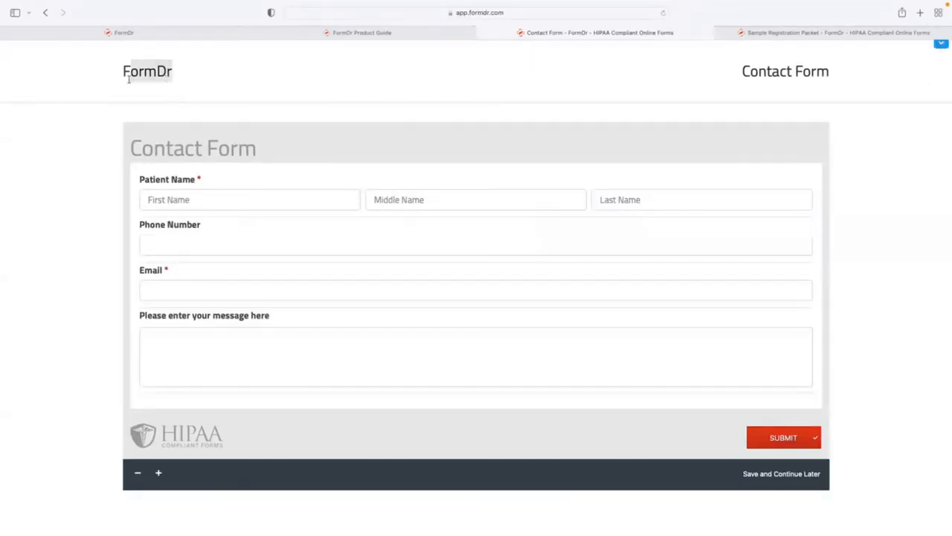
drag(819, 73, 759, 74)
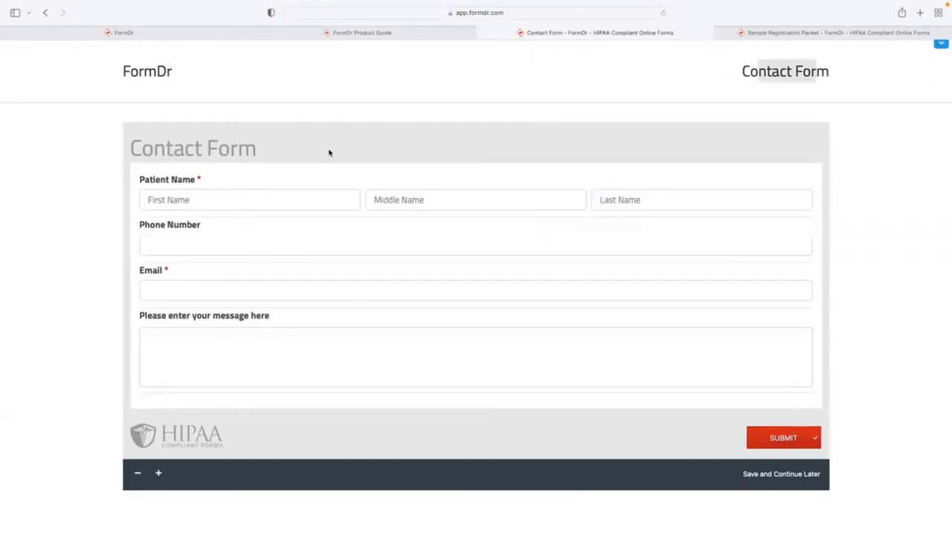
drag(261, 151, 96, 145)
Trigger required-field errors, enter invalid email 'dsfgeagsegr', then return to FormDr's My Forms.
click(206, 197)
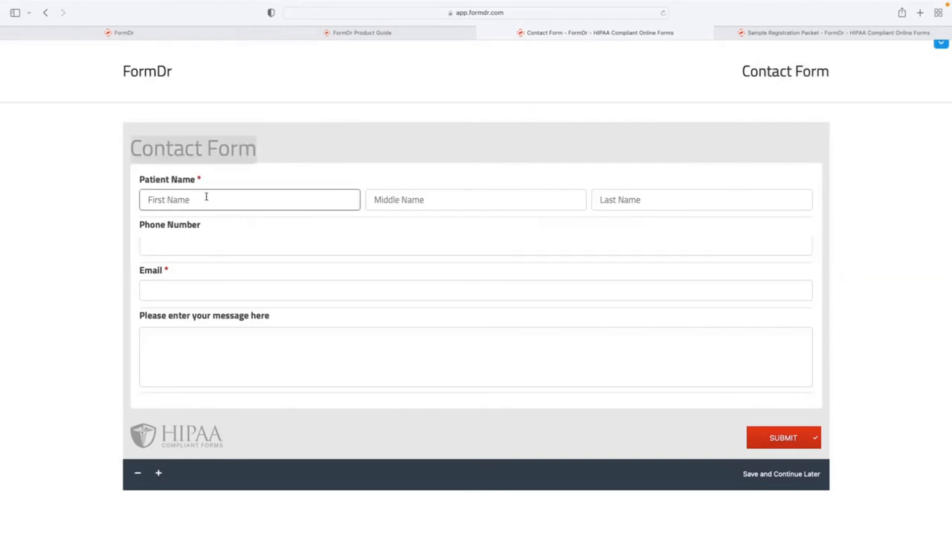
click(208, 242)
click(197, 297)
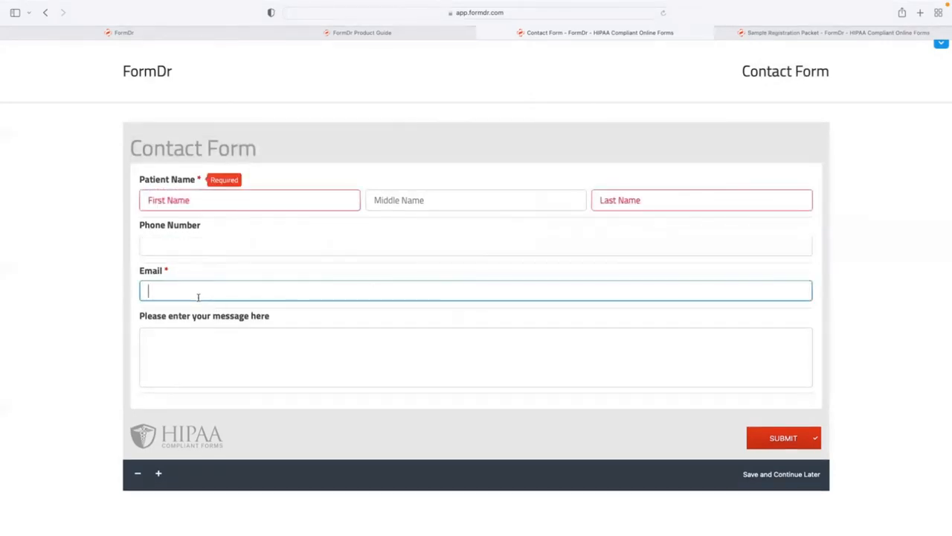
click(247, 327)
click(238, 355)
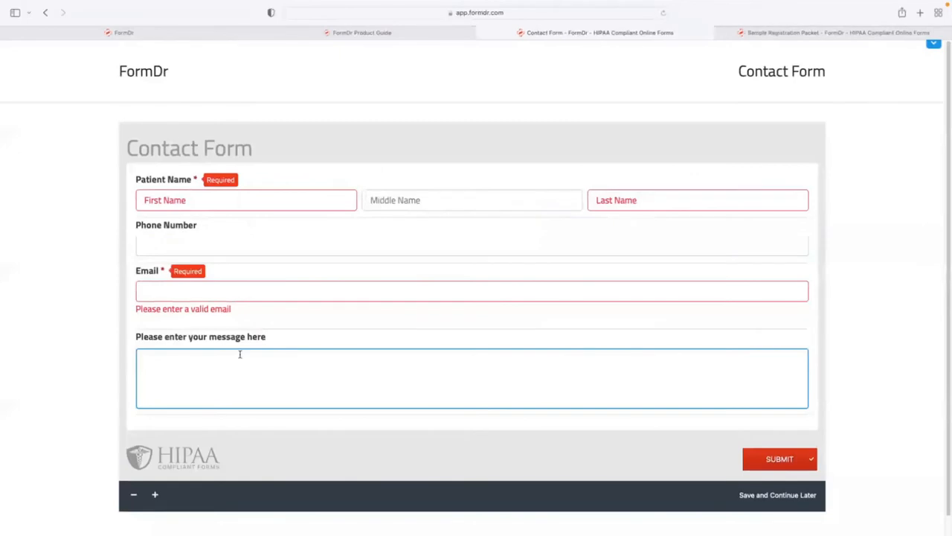
click(161, 288)
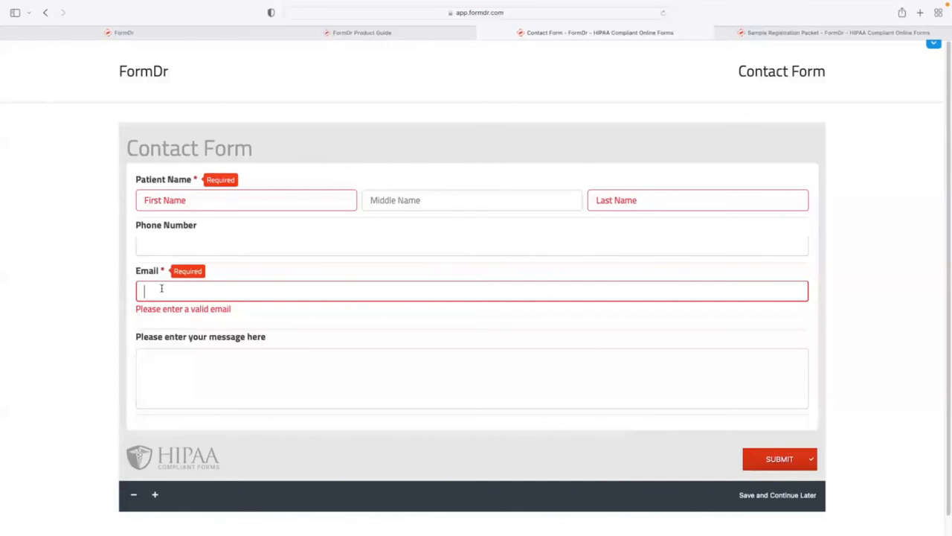
text(dsfgeagsegr)
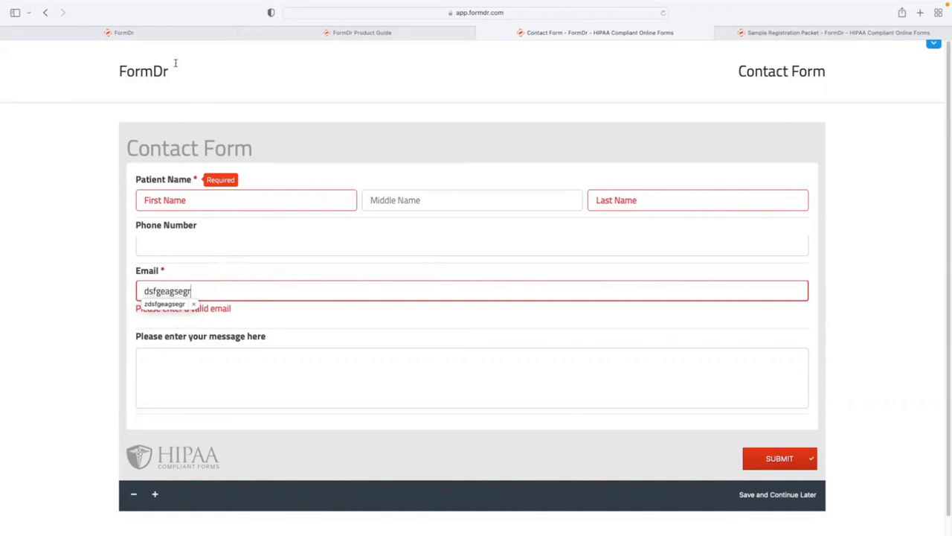
click(148, 36)
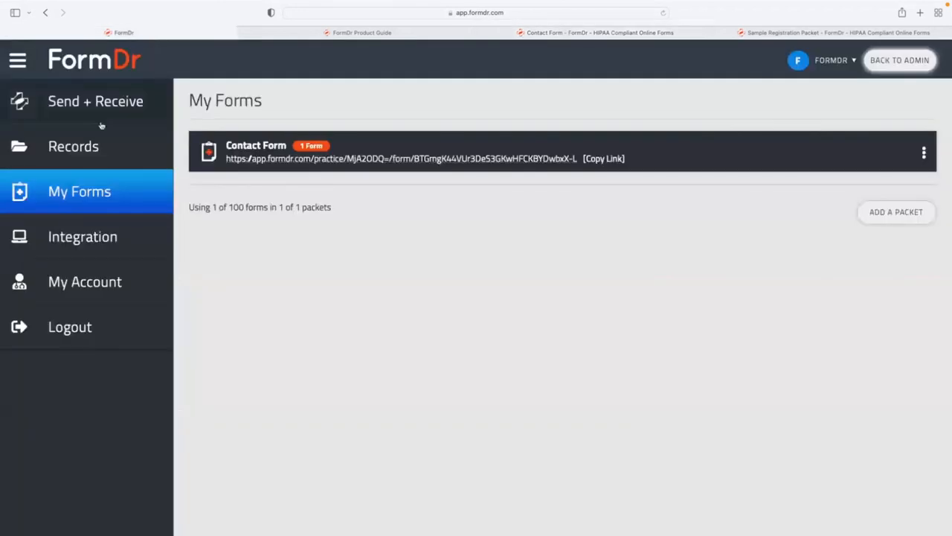
Open the Contact Form packet's settings and select its website link and iframe embed codes.
click(924, 153)
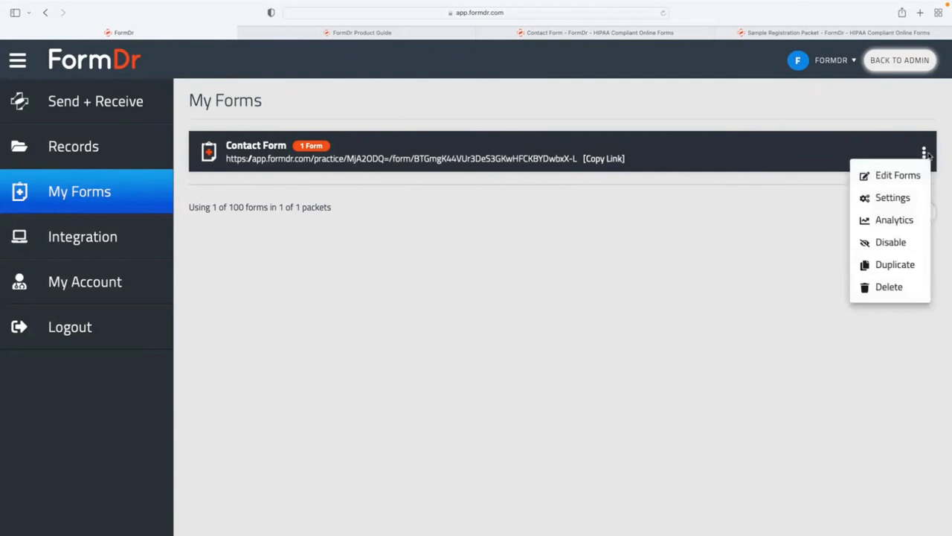
click(893, 197)
click(335, 334)
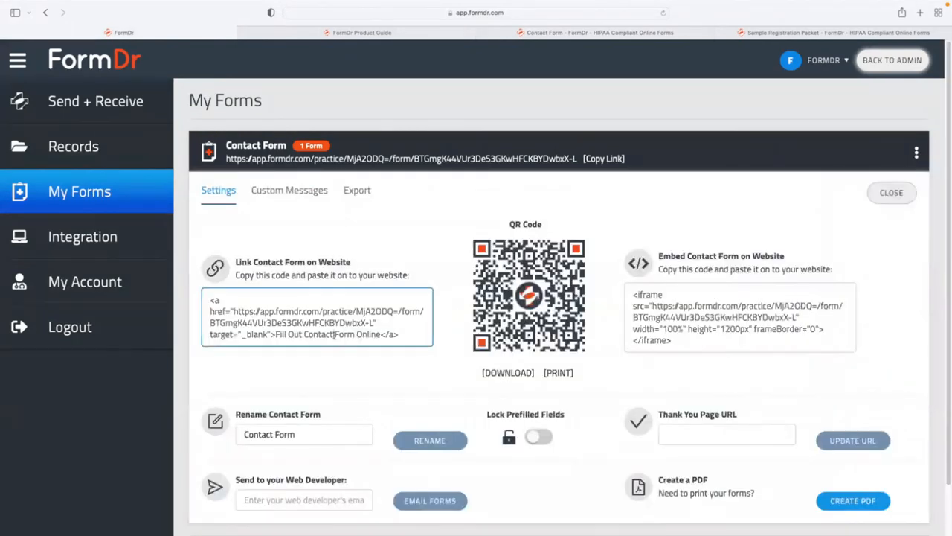
click(658, 329)
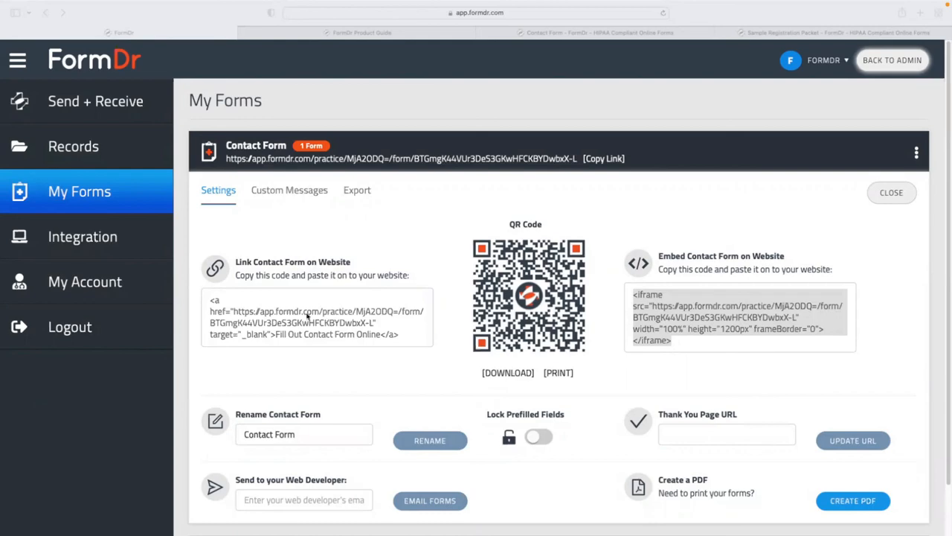
Go to Account Settings' Support tab and place the caret in the Request Support question box.
click(65, 287)
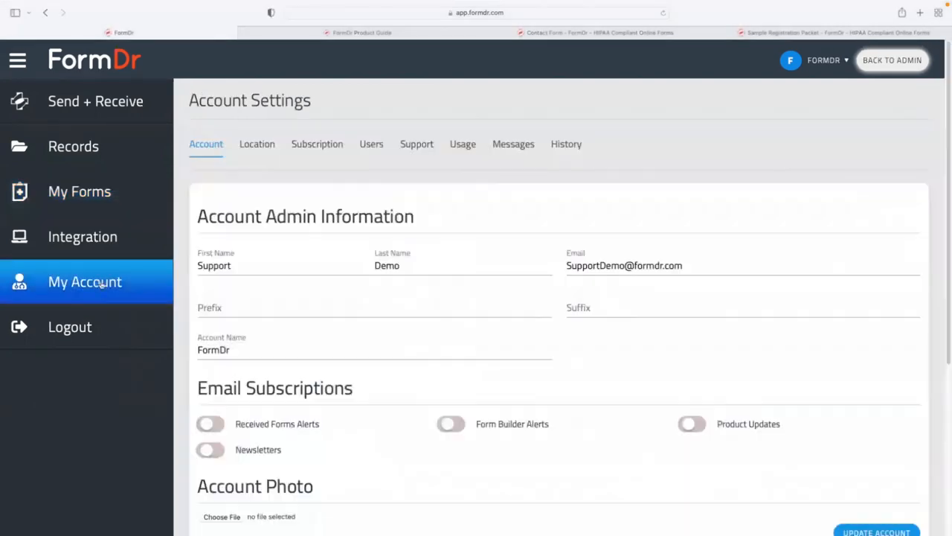
click(417, 145)
click(662, 445)
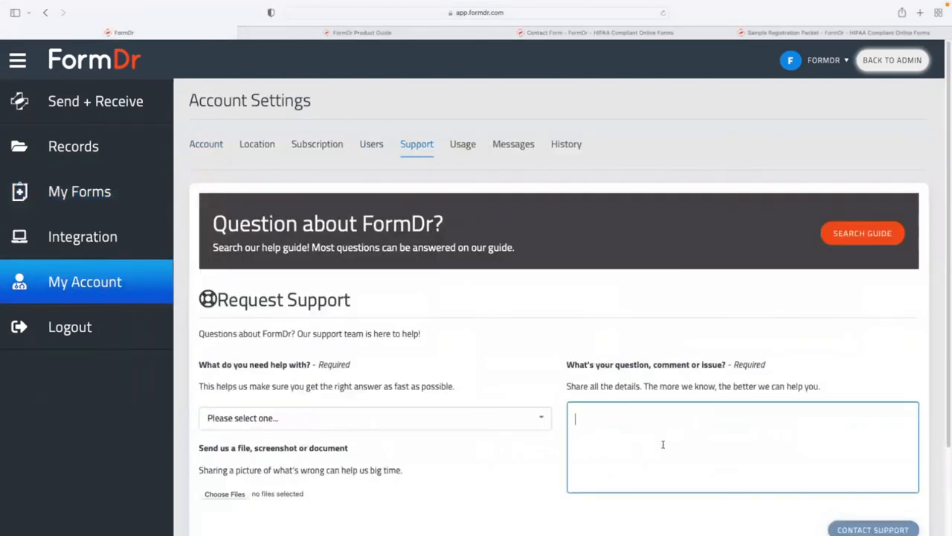